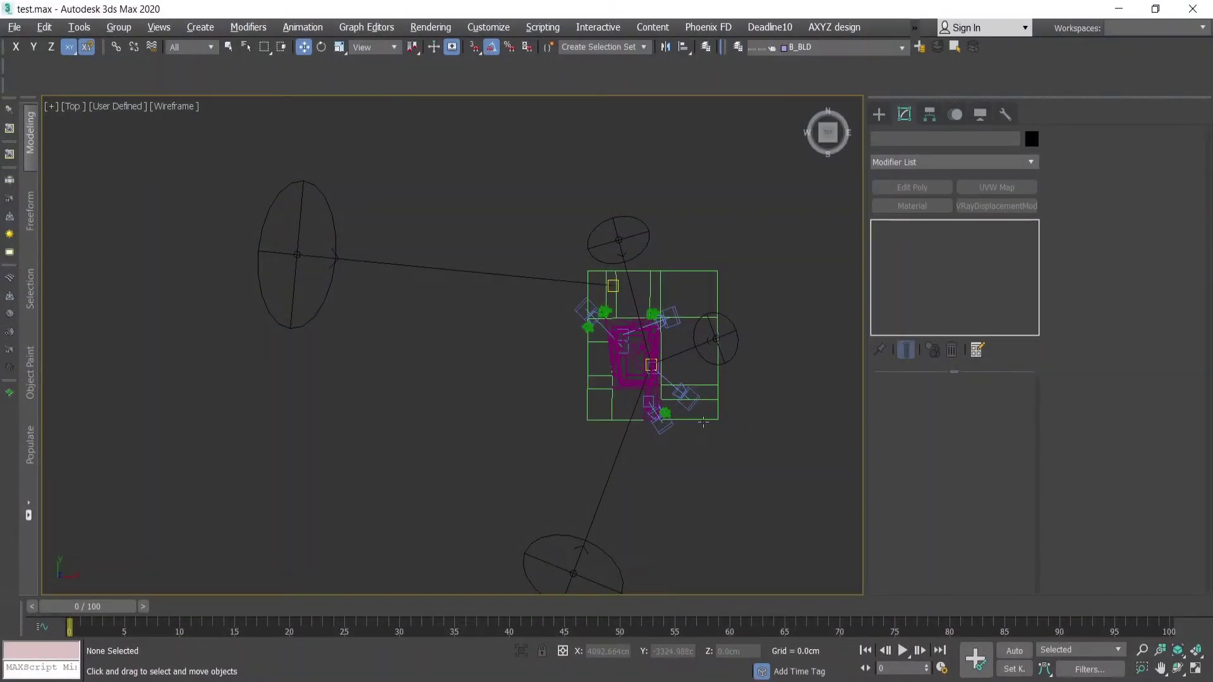
Nudge the Top view slightly and bring up the Search All Actions box
{"action": "middle_click_drag", "start_coordinate": [726, 446], "coordinate": [738, 452]}
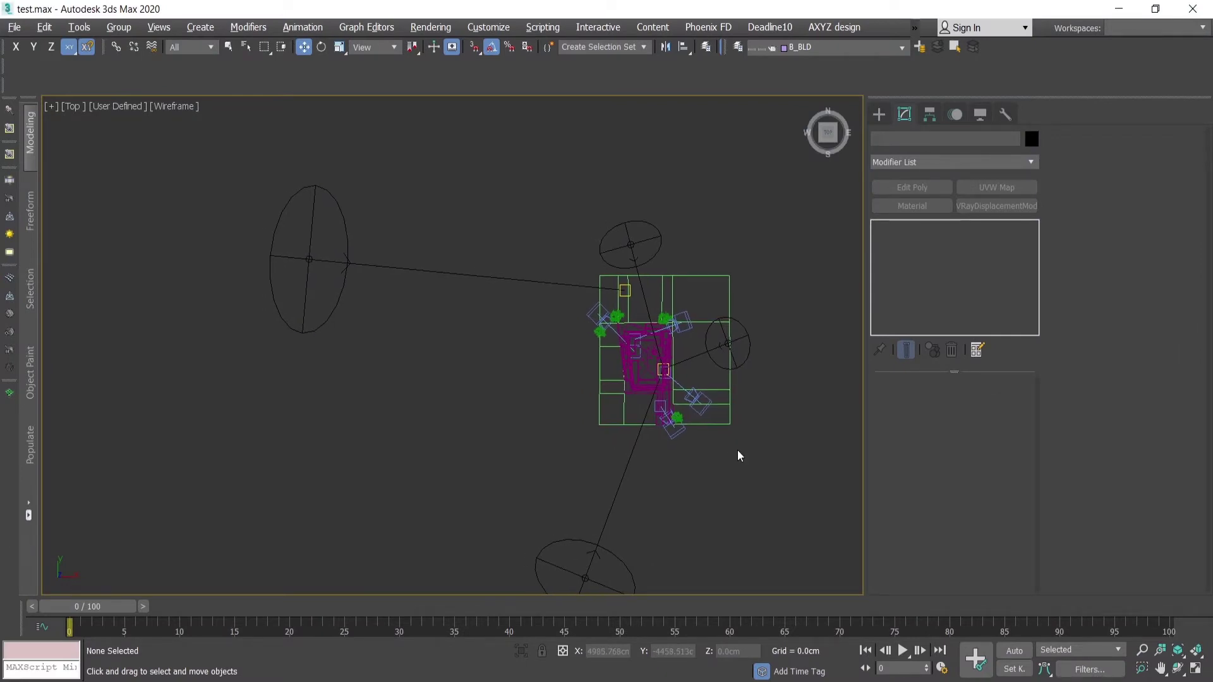
{"action": "key", "text": "x"}
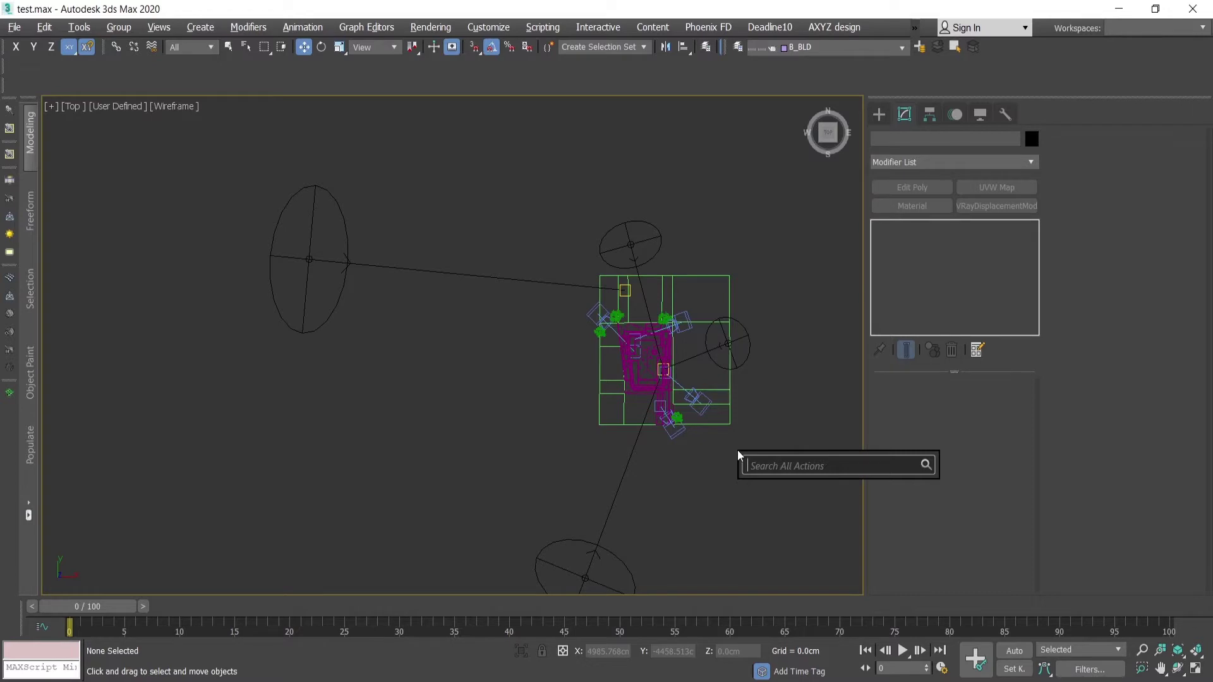
Search 'STATE' to open the State Sets manager, then move its window up and left
{"action": "type", "text": "STA"}
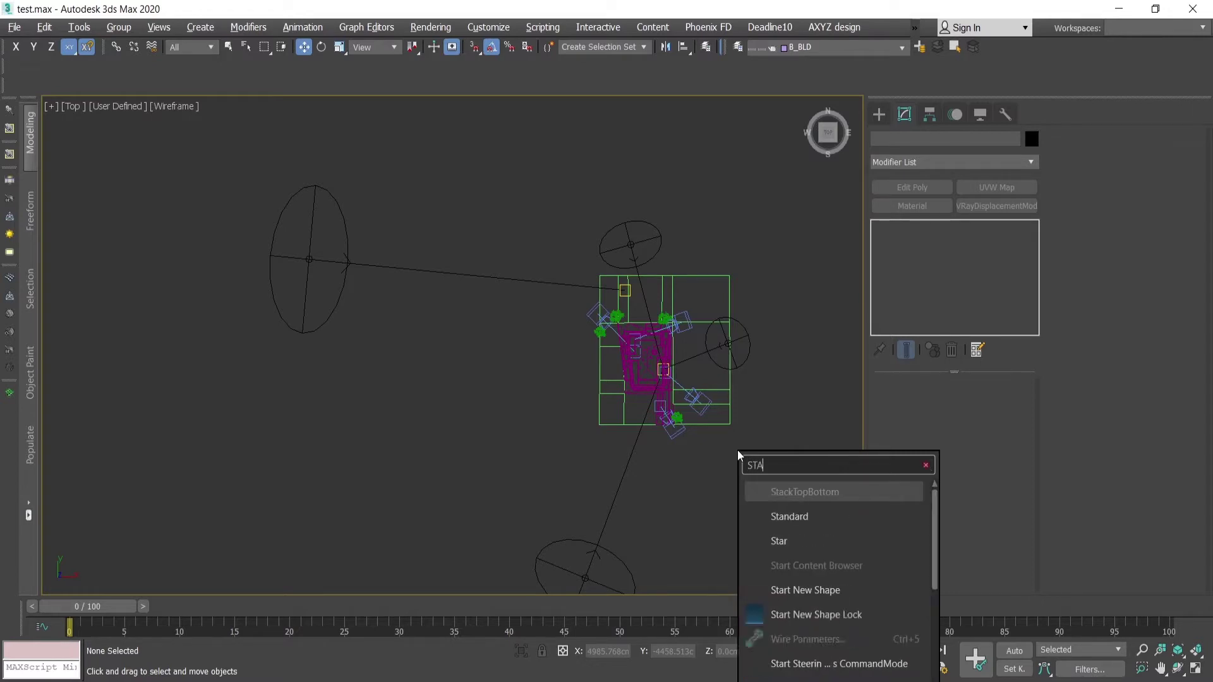
{"action": "type", "text": "TE"}
{"action": "key", "text": "Down"}
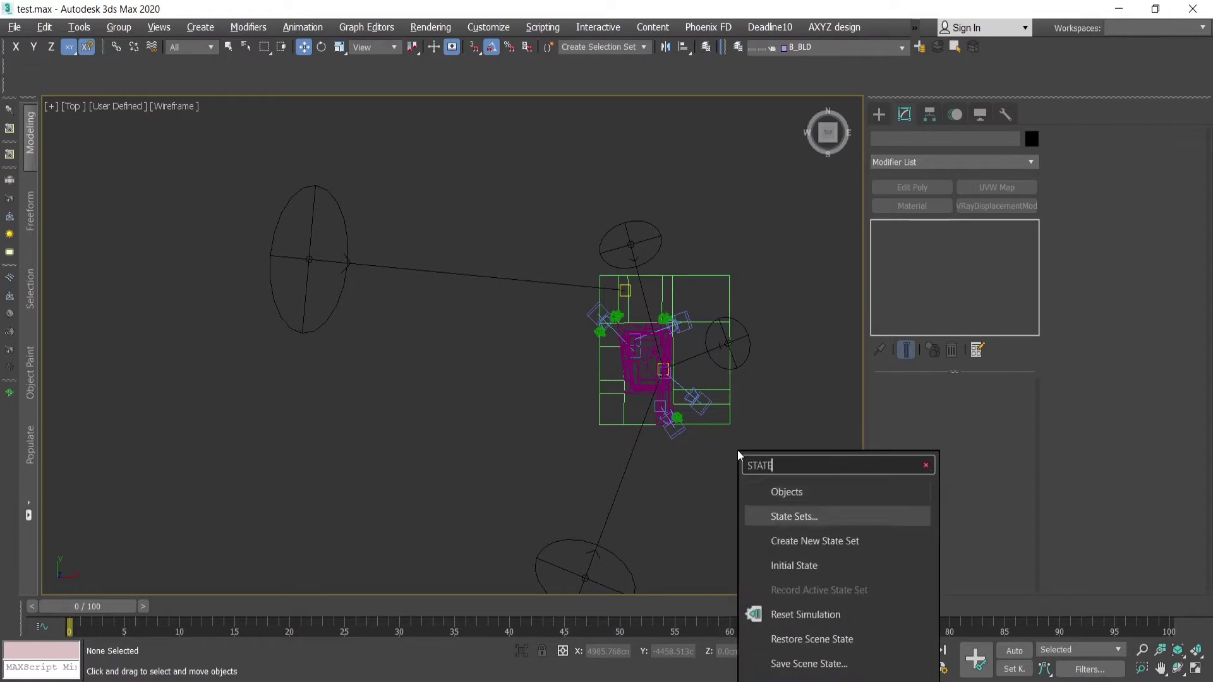
{"action": "key", "text": "Return"}
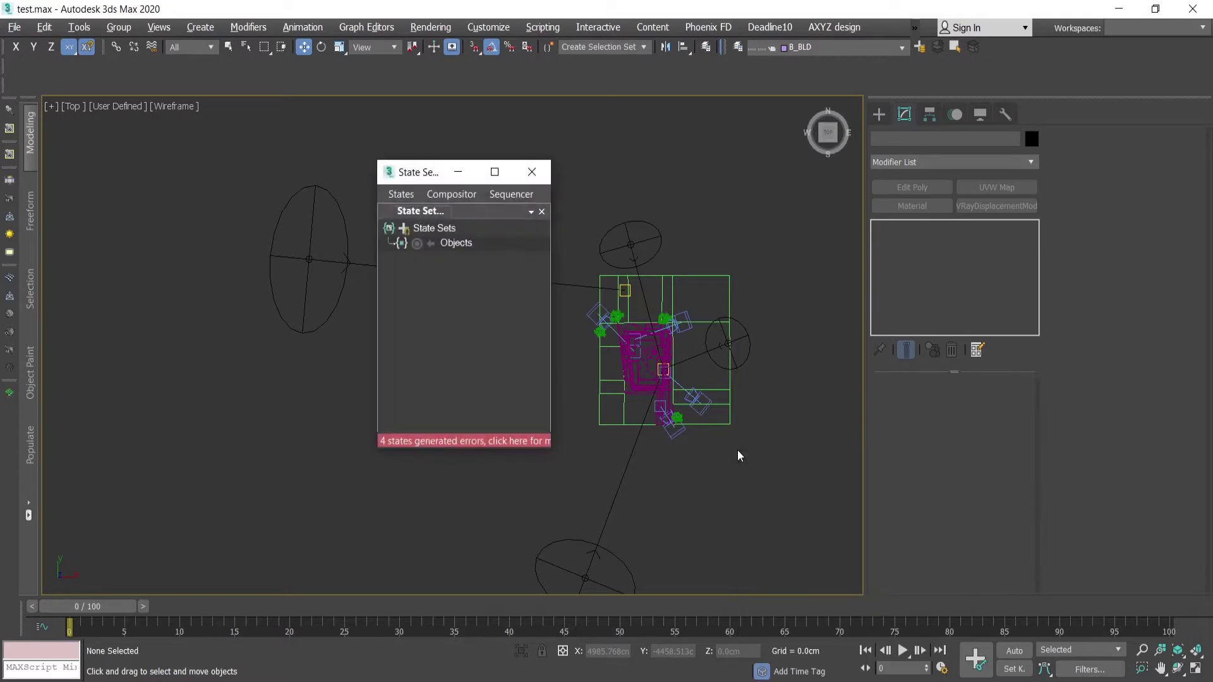
{"action": "left_click_drag", "start_coordinate": [416, 180], "coordinate": [400, 156]}
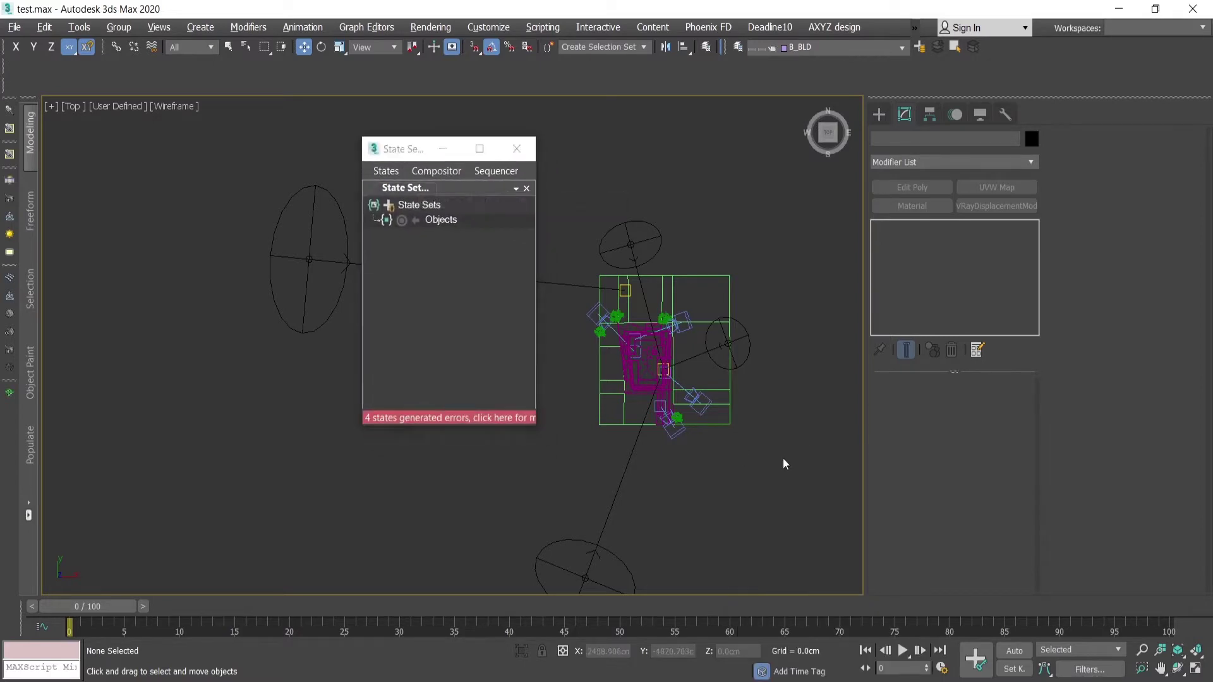
{"action": "mouse_move", "coordinate": [571, 415]}
{"action": "middle_mouse_down", "text": "alt"}
{"action": "mouse_move", "coordinate": [544, 417]}
{"action": "mouse_move", "coordinate": [534, 360]}
{"action": "mouse_move", "coordinate": [543, 379]}
{"action": "mouse_move", "coordinate": [569, 386]}
{"action": "mouse_move", "coordinate": [556, 376]}
{"action": "mouse_move", "coordinate": [583, 373]}
{"action": "middle_mouse_up", "text": "alt"}
{"action": "key", "text": "F3"}
{"action": "scroll", "coordinate": [563, 376], "scroll_direction": "up", "scroll_amount": 3}
{"action": "scroll", "coordinate": [563, 376], "scroll_direction": "down", "scroll_amount": 2}
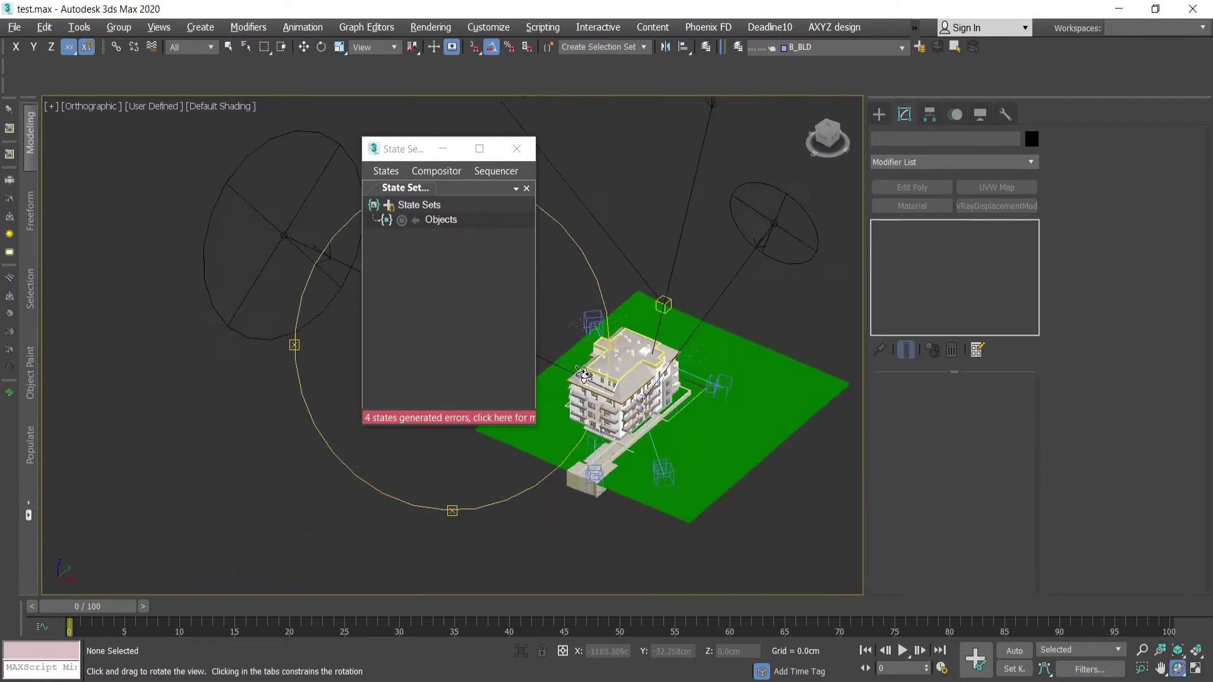
{"action": "scroll", "coordinate": [635, 386], "scroll_direction": "down", "scroll_amount": 5}
{"action": "key", "text": "t"}
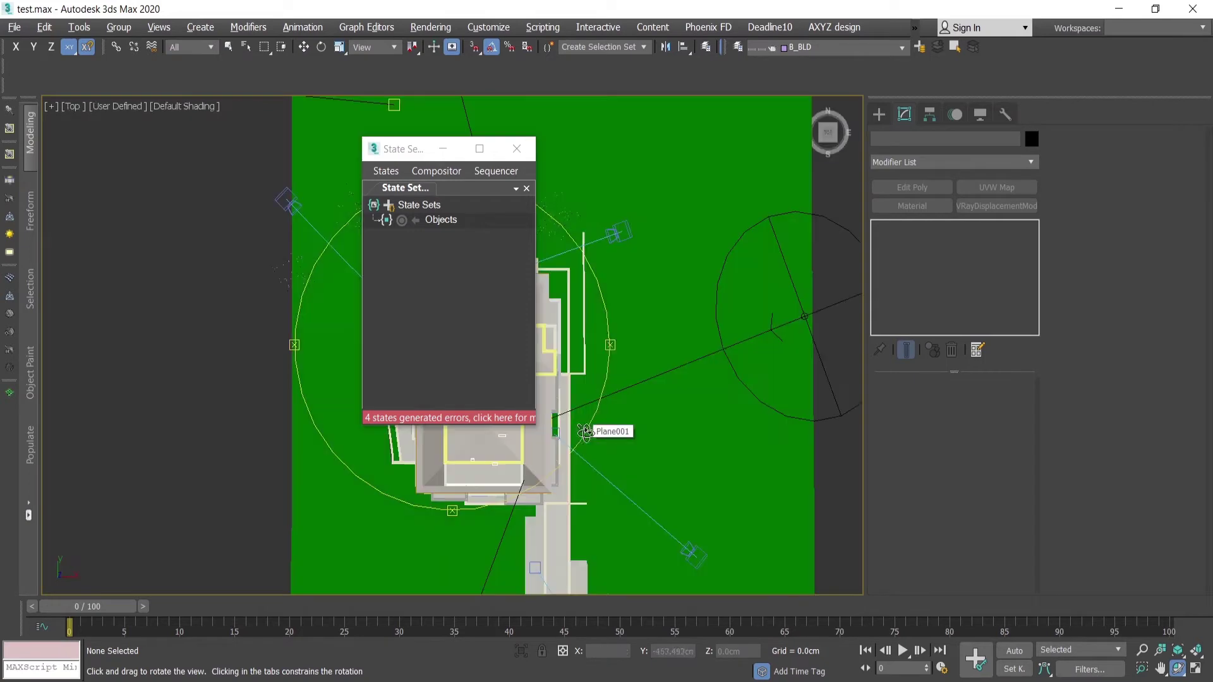
{"action": "scroll", "coordinate": [585, 431], "scroll_direction": "down", "scroll_amount": 5}
{"action": "key", "text": "w"}
{"action": "middle_click_drag", "start_coordinate": [682, 379], "coordinate": [731, 428]}
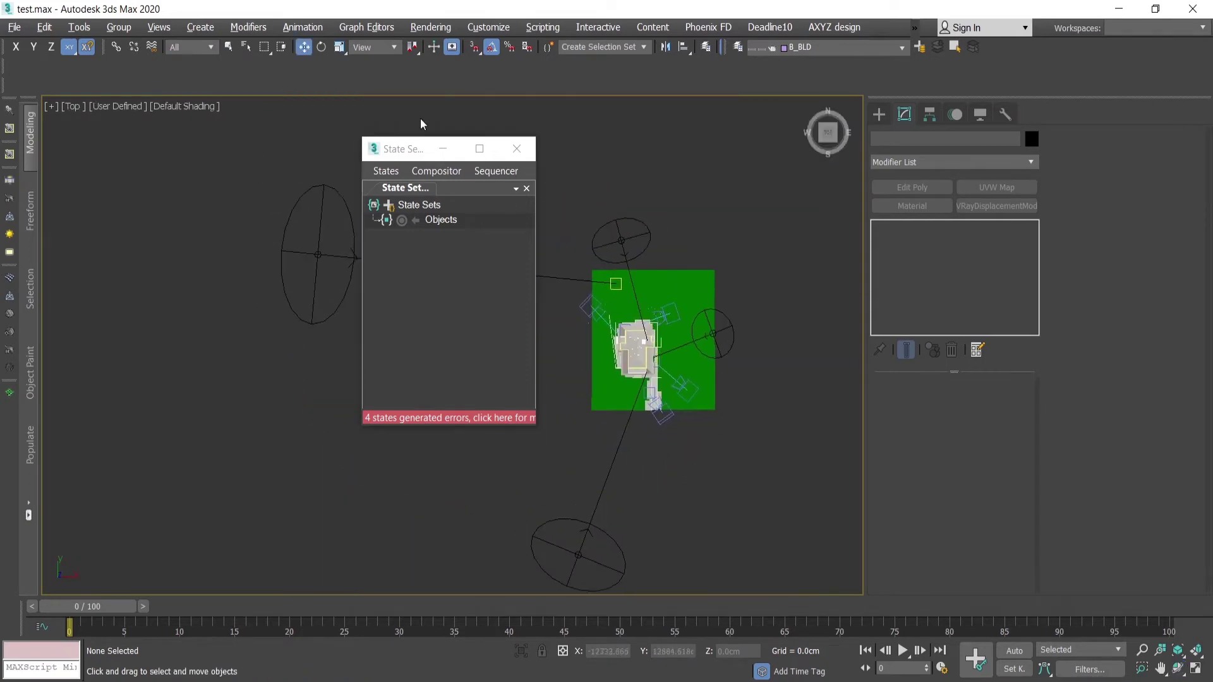
{"action": "left_click_drag", "start_coordinate": [436, 149], "coordinate": [200, 174]}
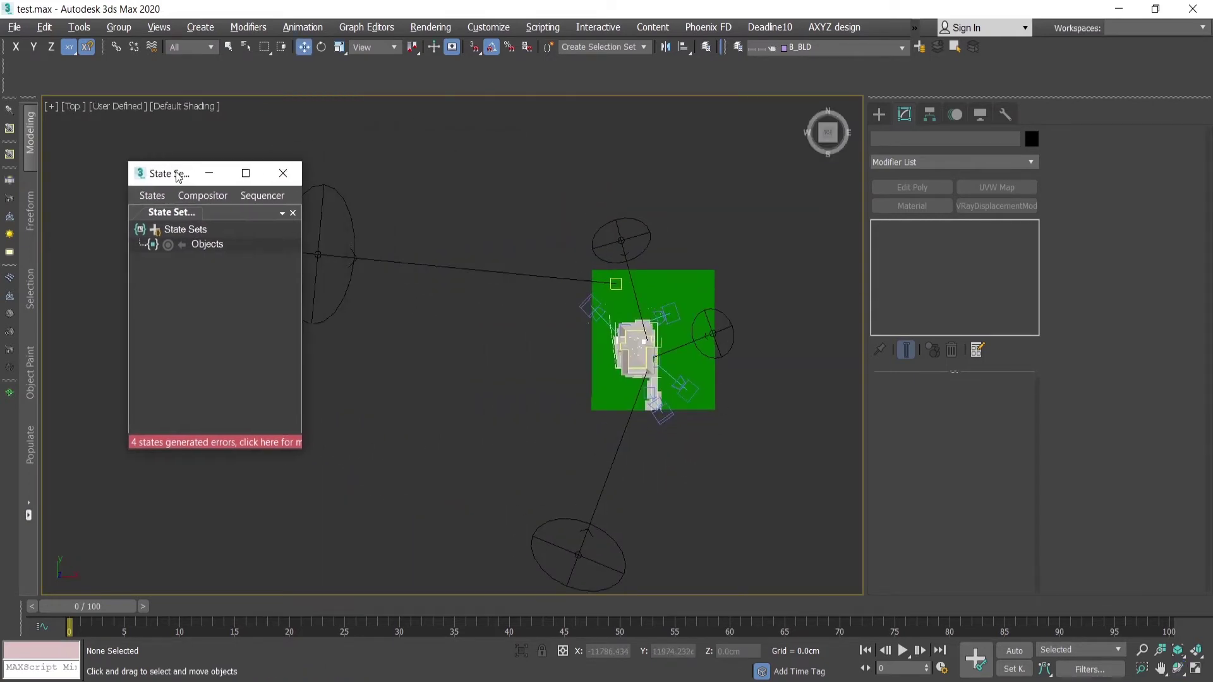
{"action": "left_click", "coordinate": [328, 245]}
{"action": "left_click", "coordinate": [471, 362]}
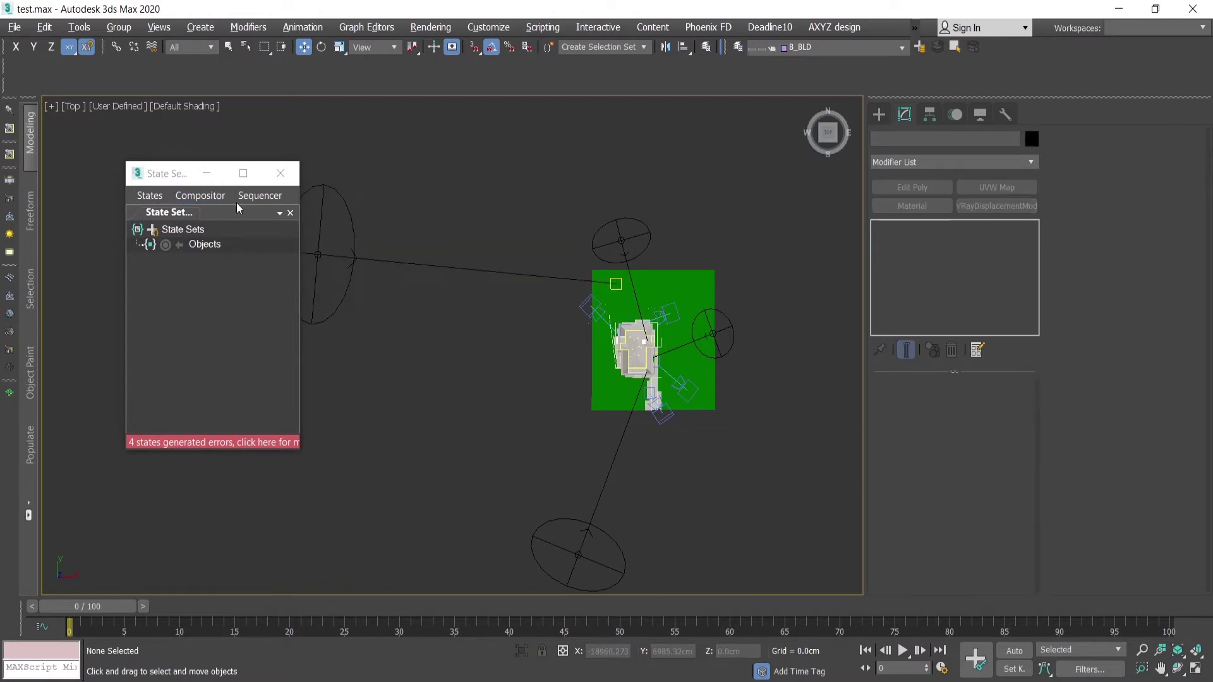
{"action": "left_click_drag", "start_coordinate": [172, 175], "coordinate": [426, 173]}
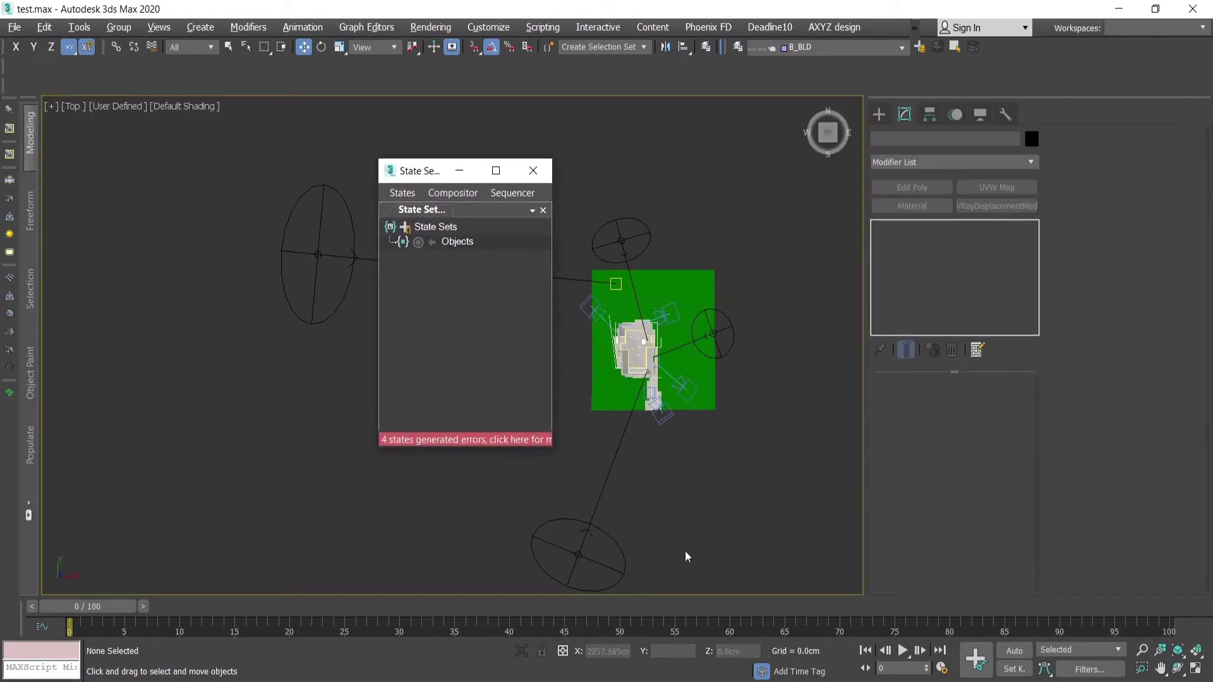
{"action": "middle_click_drag", "start_coordinate": [723, 451], "coordinate": [729, 455]}
{"action": "key", "text": "F3"}
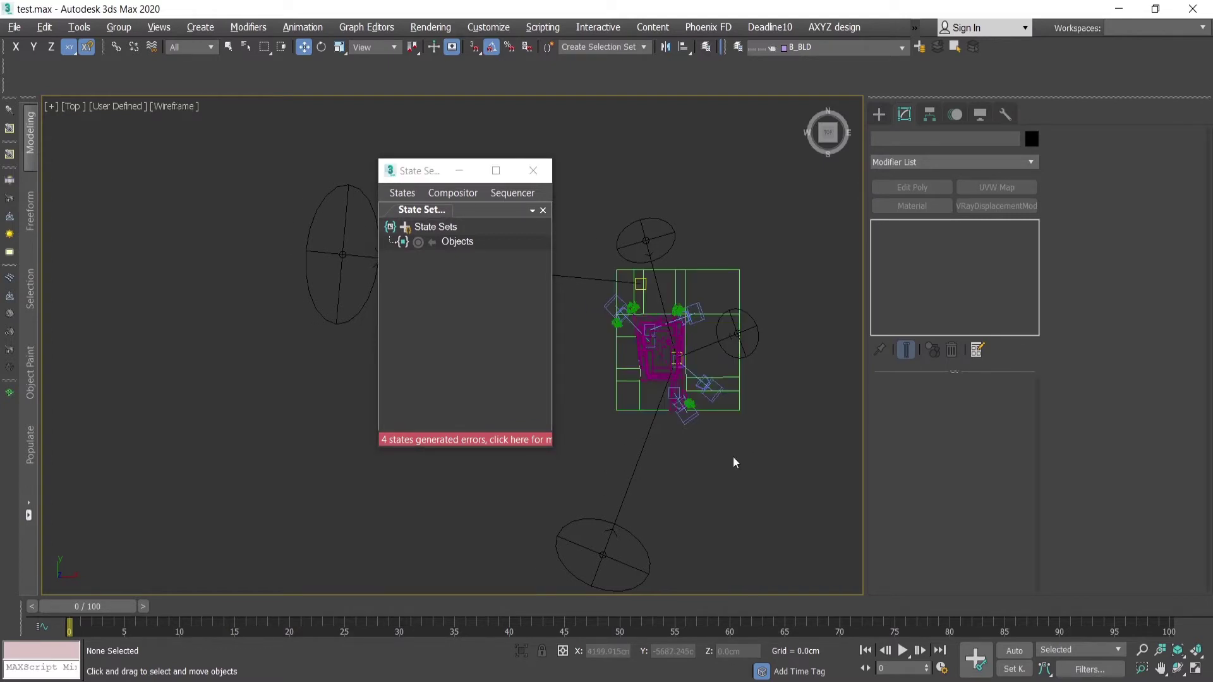
Restore the split Perspective and Top viewport layout and select the State Sets root
{"action": "key", "text": "alt+w"}
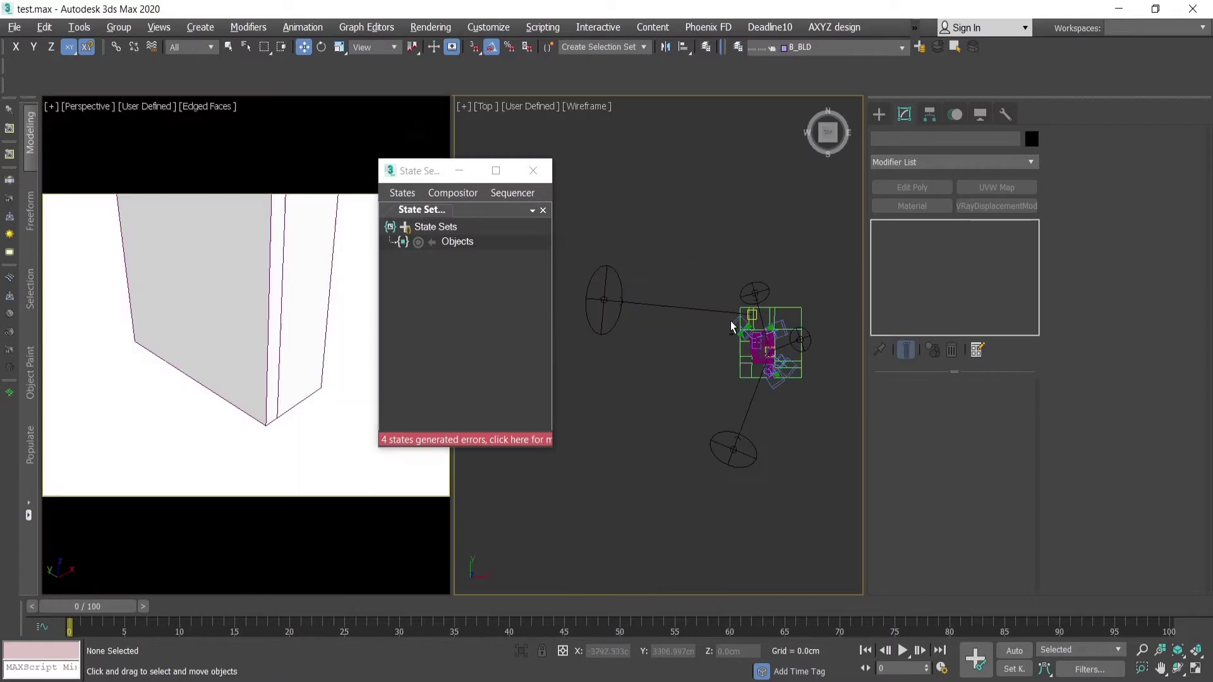
{"action": "right_click", "coordinate": [426, 228]}
{"action": "left_click", "coordinate": [423, 230]}
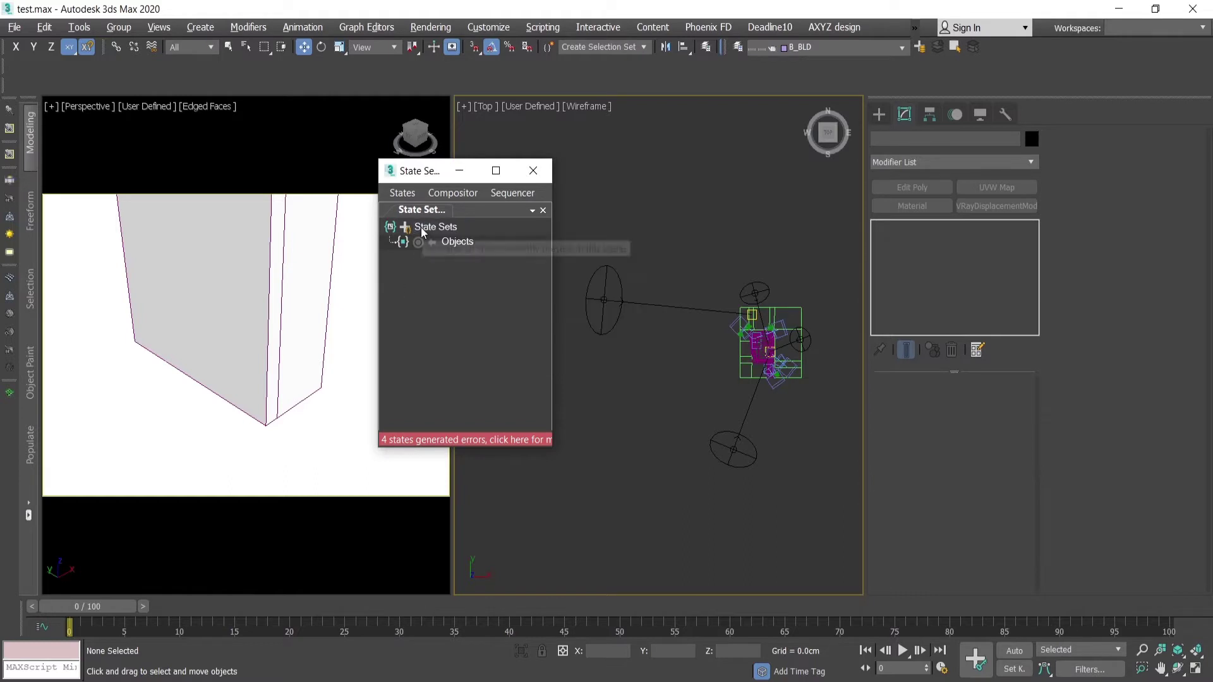
{"action": "left_click", "coordinate": [421, 227]}
Add a new blank state, State01, under State Sets
{"action": "right_click", "coordinate": [442, 229]}
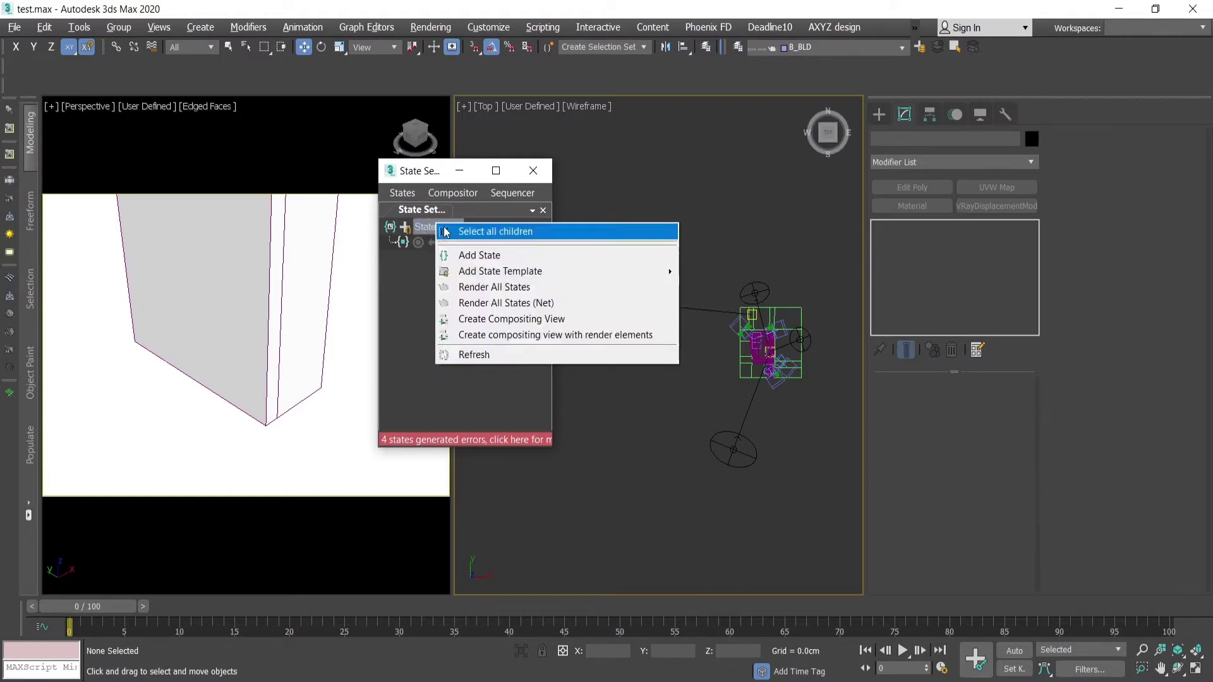
{"action": "left_click", "coordinate": [456, 259]}
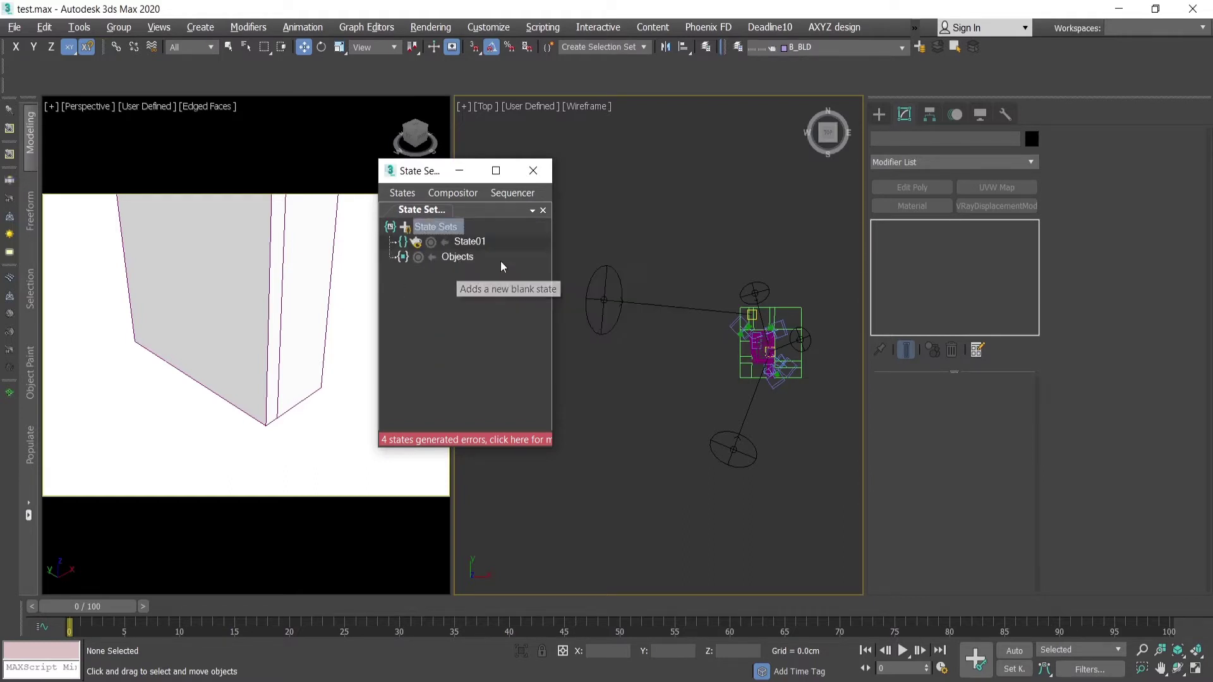
{"action": "left_click", "coordinate": [476, 244]}
{"action": "right_click", "coordinate": [476, 244]}
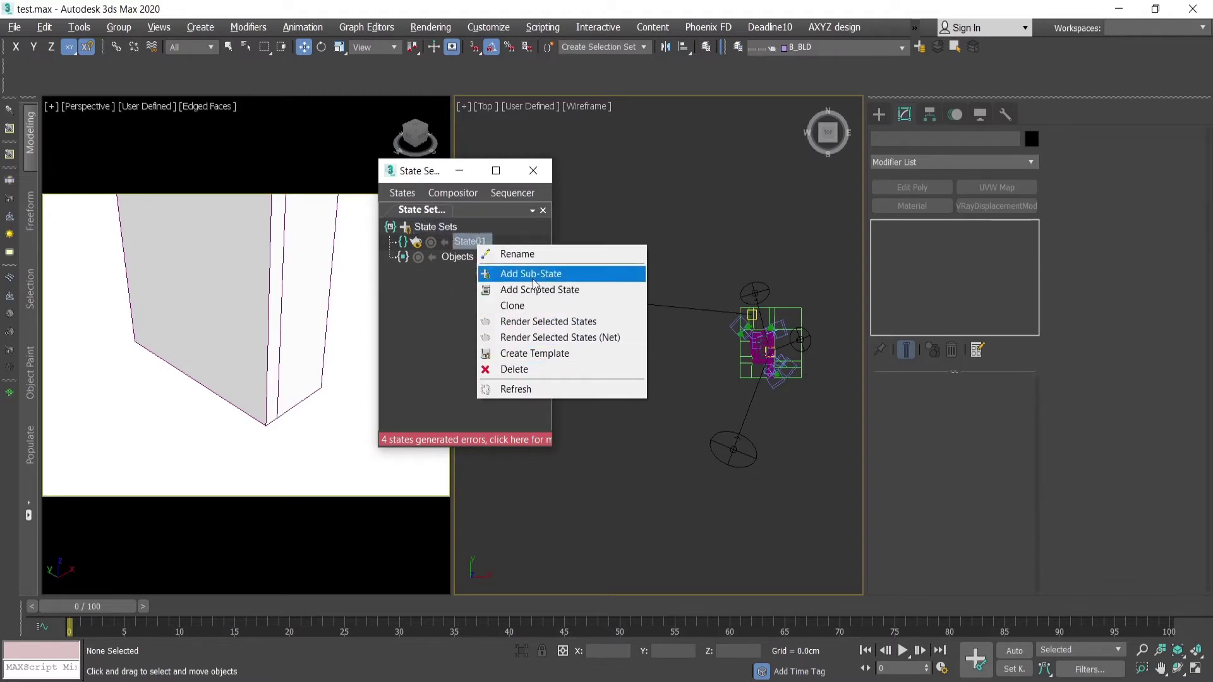
Rename State01 to 'CGI01' and make the CGI01 state active
{"action": "left_click", "coordinate": [535, 255]}
{"action": "type", "text": "CG"}
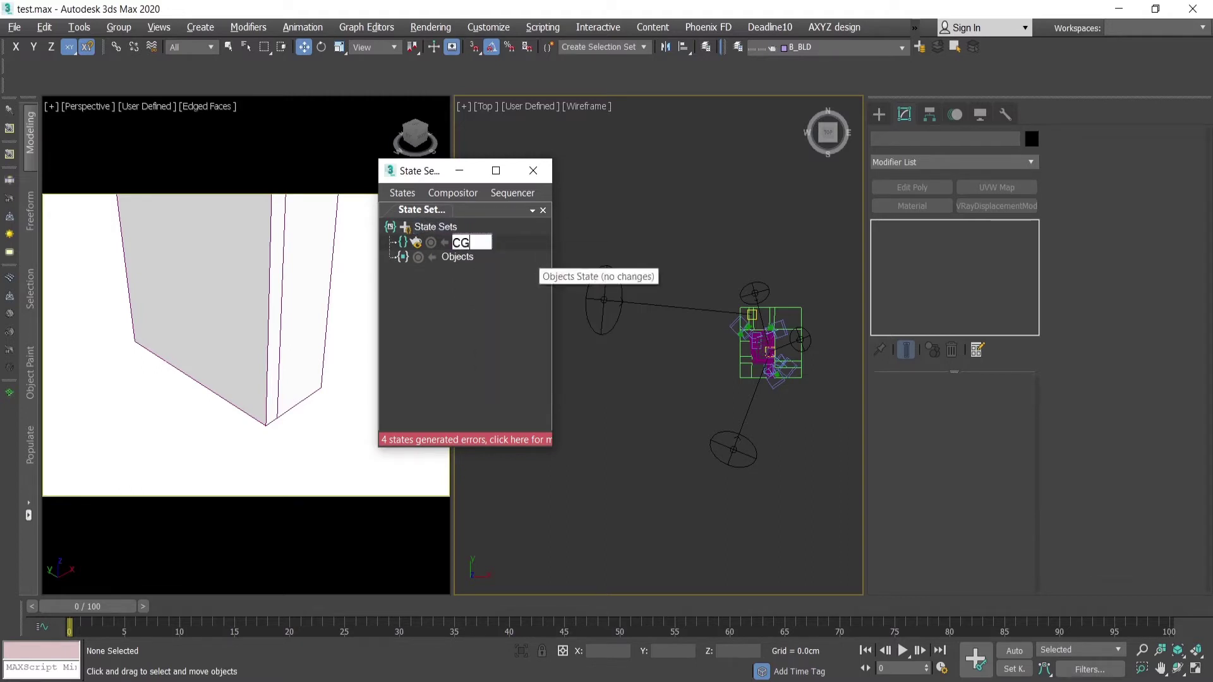
{"action": "type", "text": "I01"}
{"action": "left_click", "coordinate": [572, 240]}
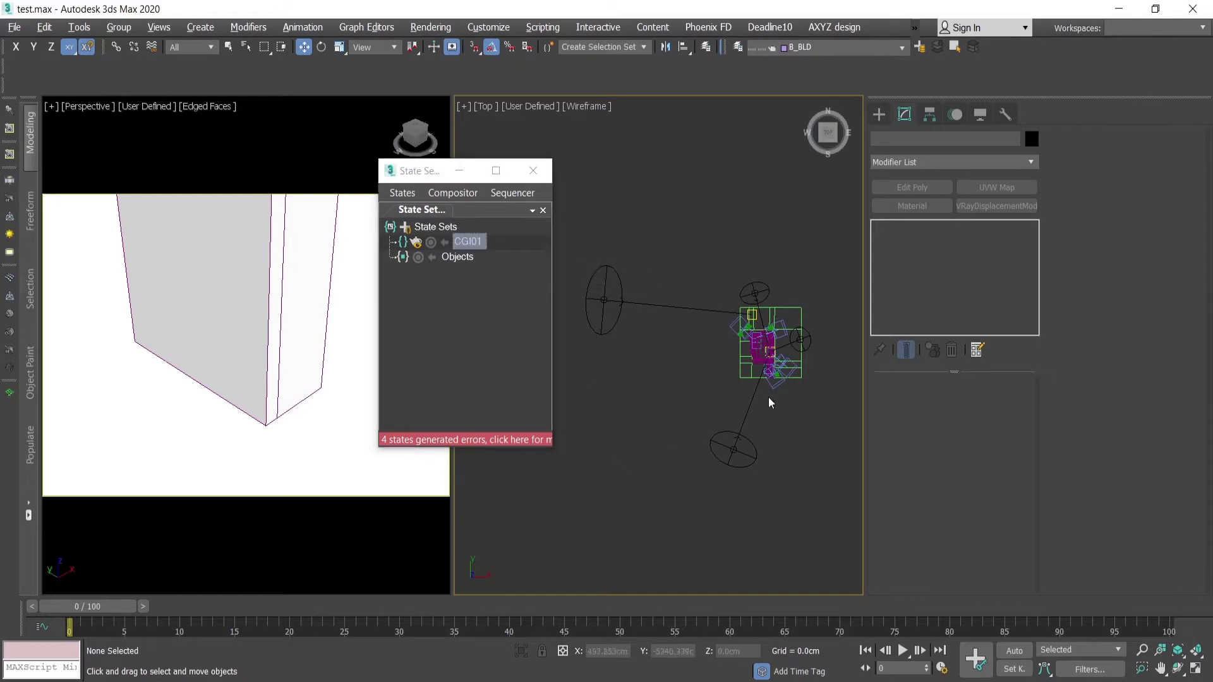
{"action": "middle_click_drag", "start_coordinate": [799, 405], "coordinate": [798, 436], "text": "alt"}
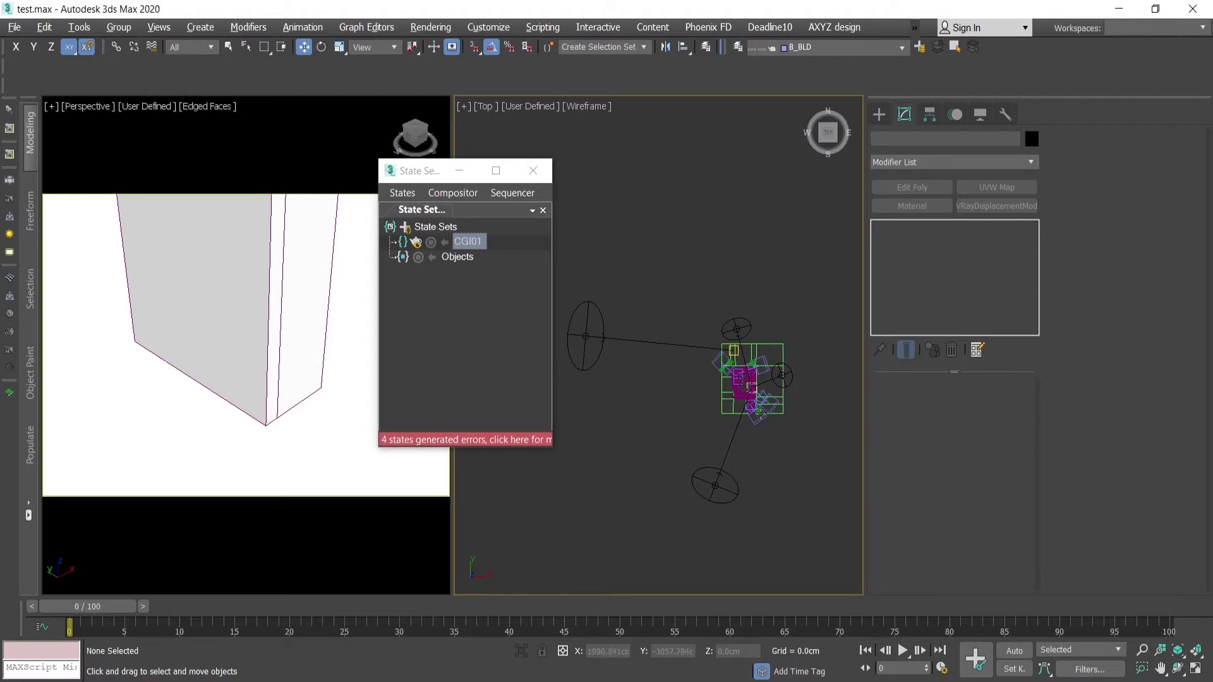
{"action": "scroll", "coordinate": [768, 421], "scroll_direction": "up", "scroll_amount": 2}
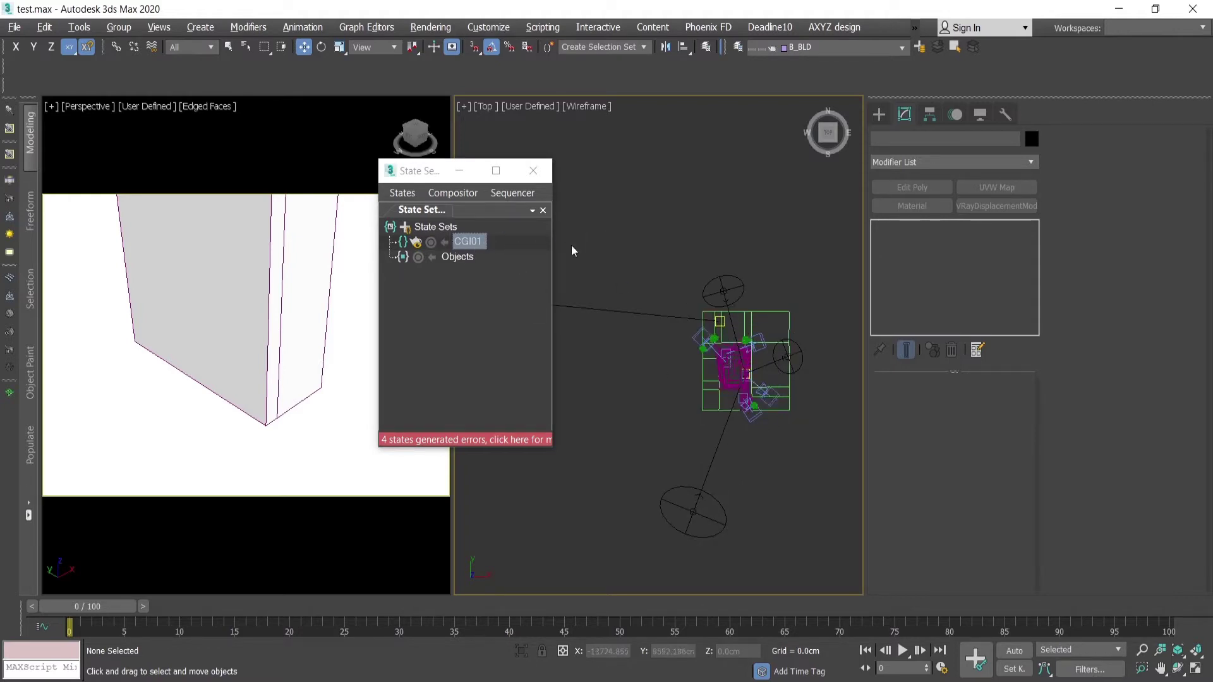
{"action": "left_click", "coordinate": [445, 242]}
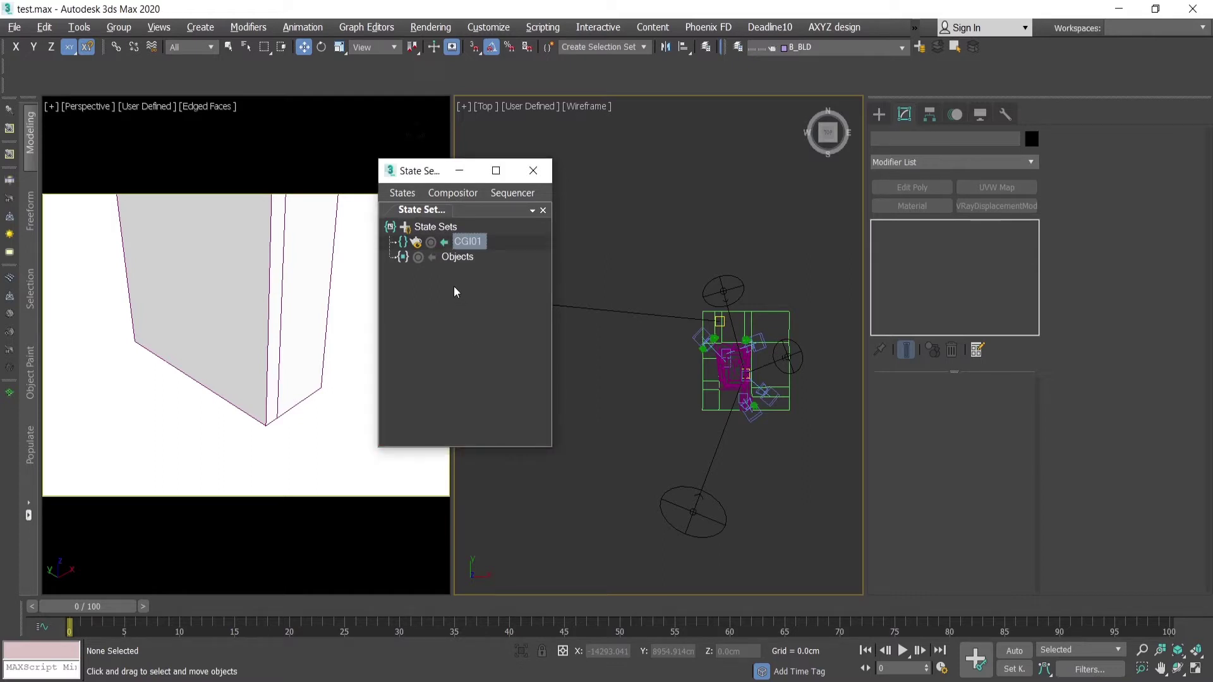
Start recording into CGI01 and set the Perspective viewport to camera CGI01
{"action": "left_click", "coordinate": [445, 241]}
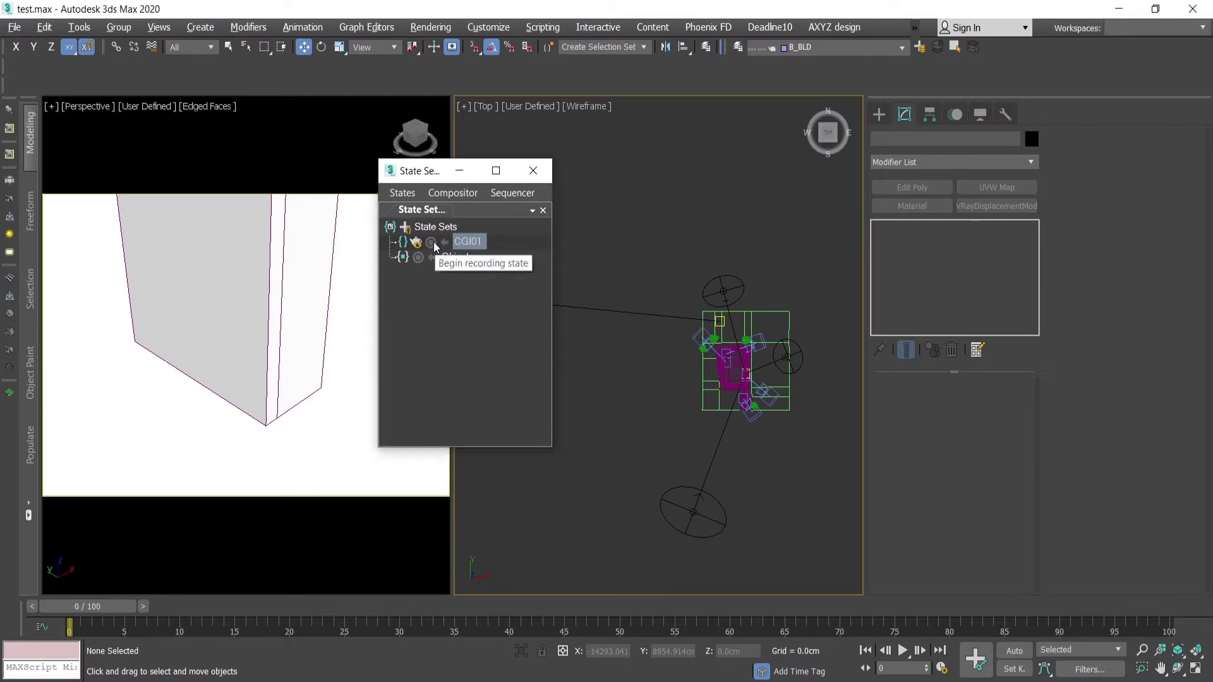
{"action": "left_click", "coordinate": [434, 242]}
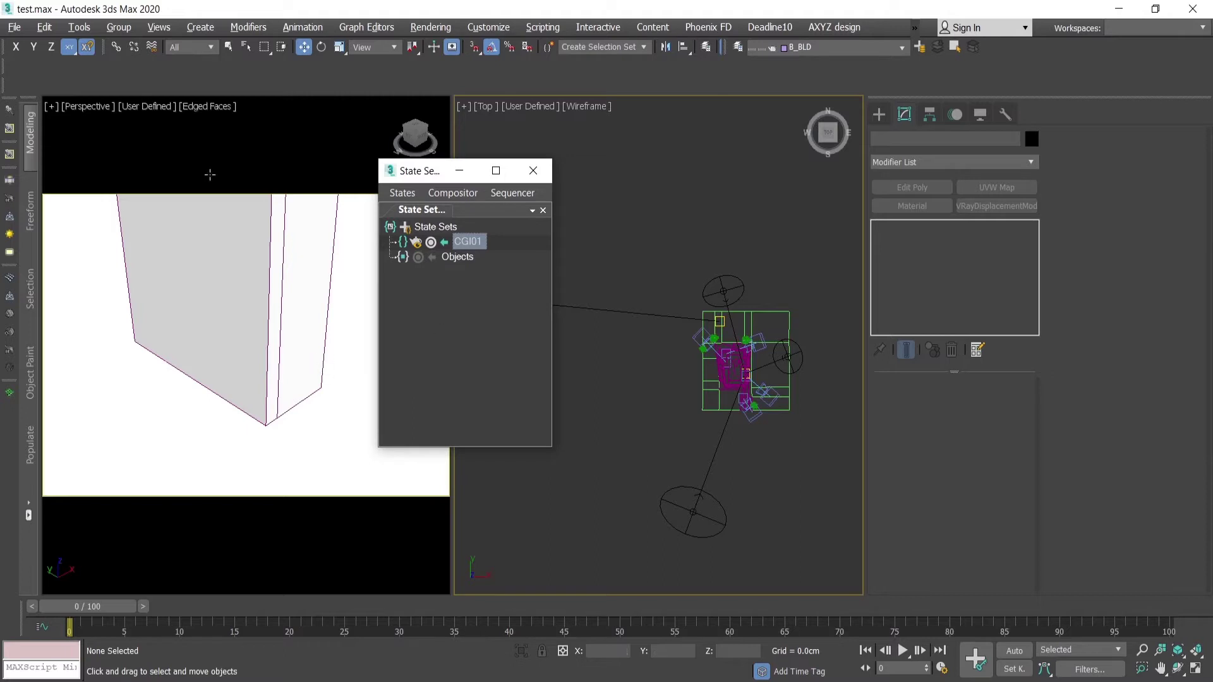
{"action": "left_click", "coordinate": [139, 372]}
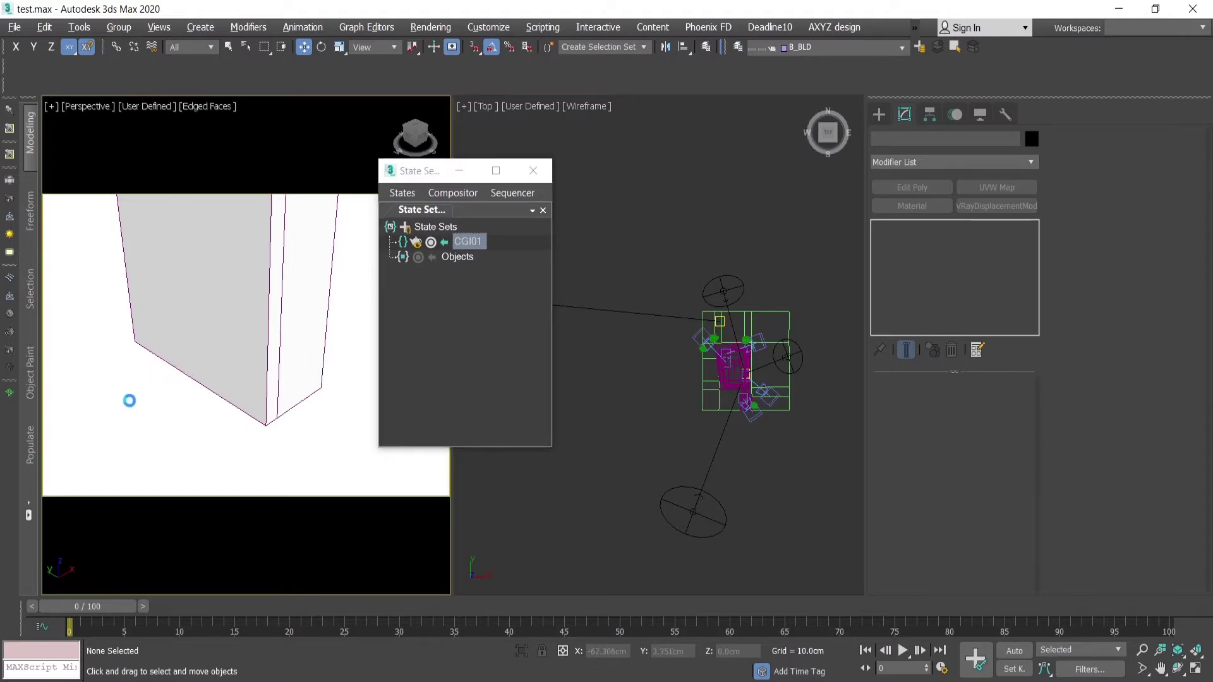
{"action": "key", "text": "c"}
{"action": "double_click", "coordinate": [539, 229]}
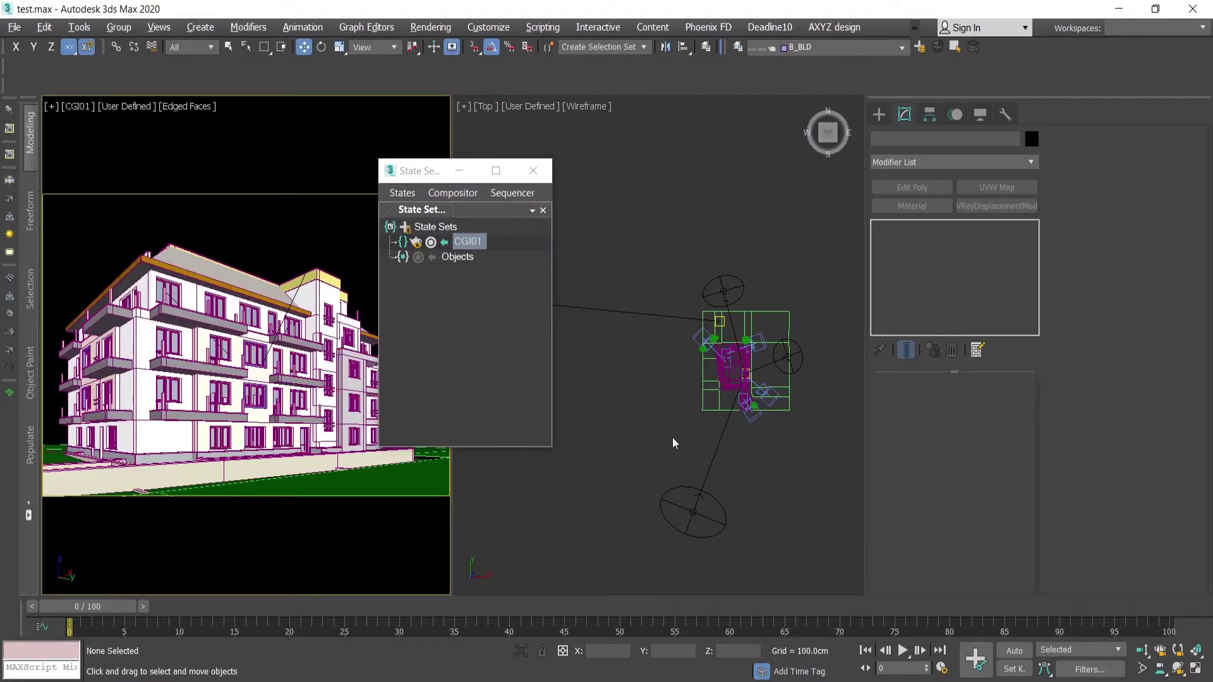
Turn on the SUN_CGI01 sun light
{"action": "left_click", "coordinate": [710, 532]}
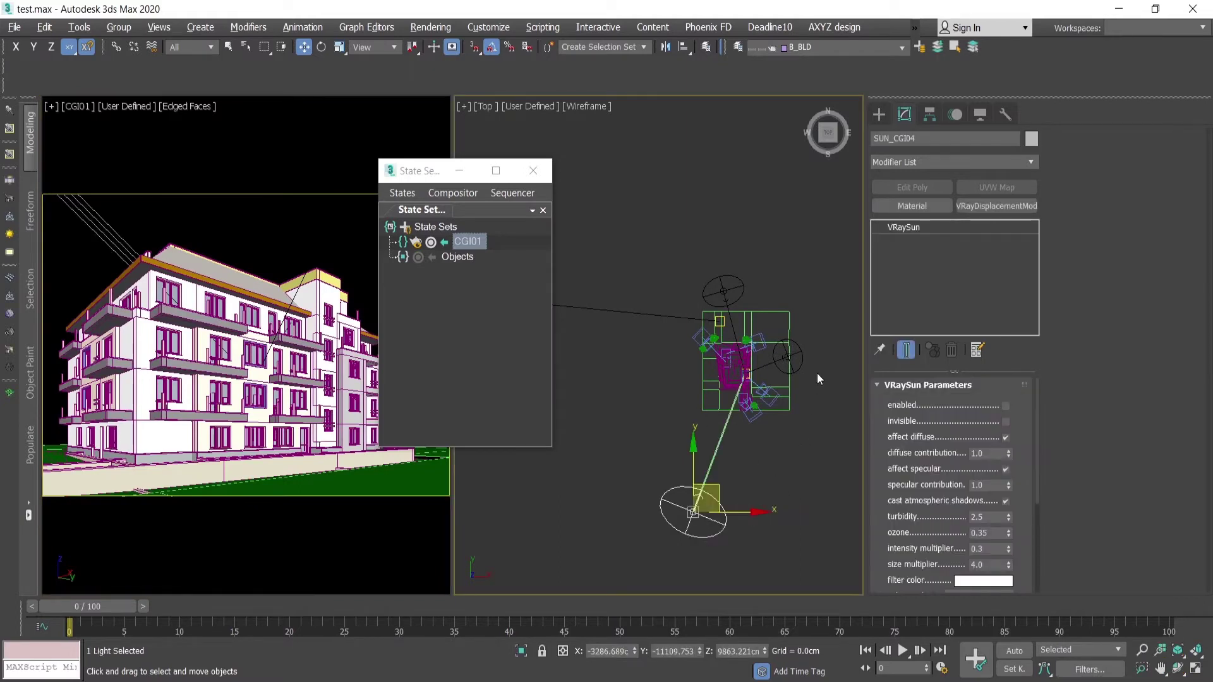
{"action": "left_click", "coordinate": [828, 351]}
{"action": "left_click", "coordinate": [788, 358]}
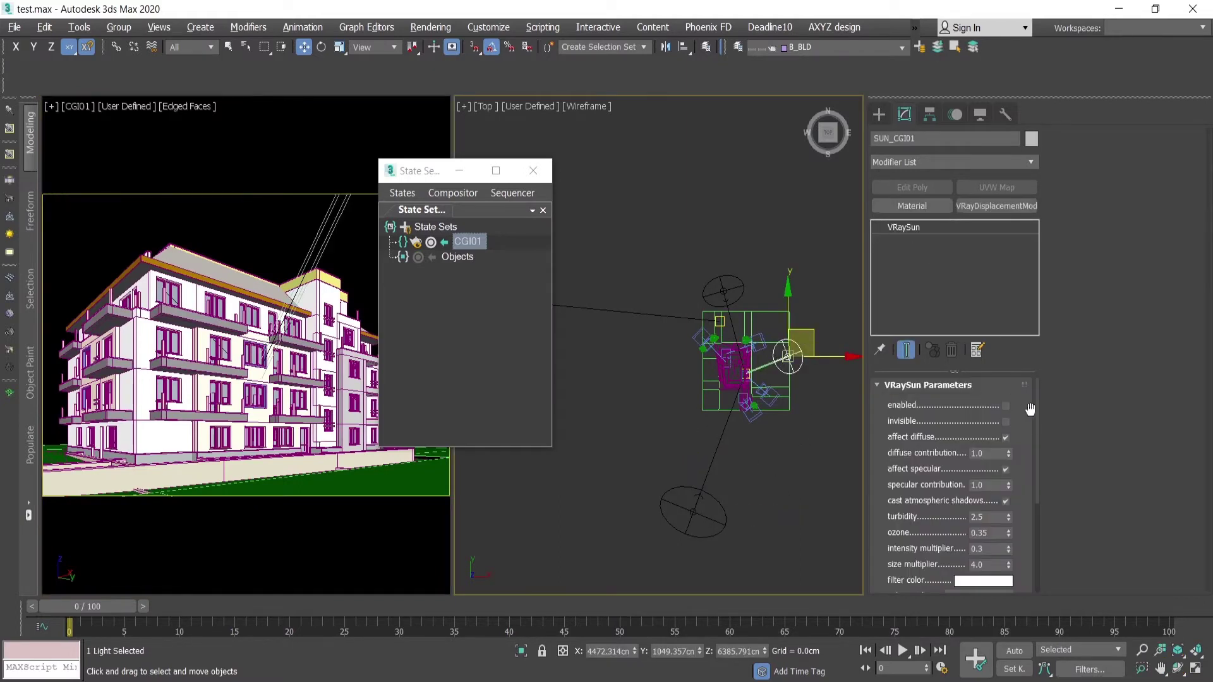
{"action": "left_click", "coordinate": [1006, 406]}
{"action": "left_click", "coordinate": [821, 528]}
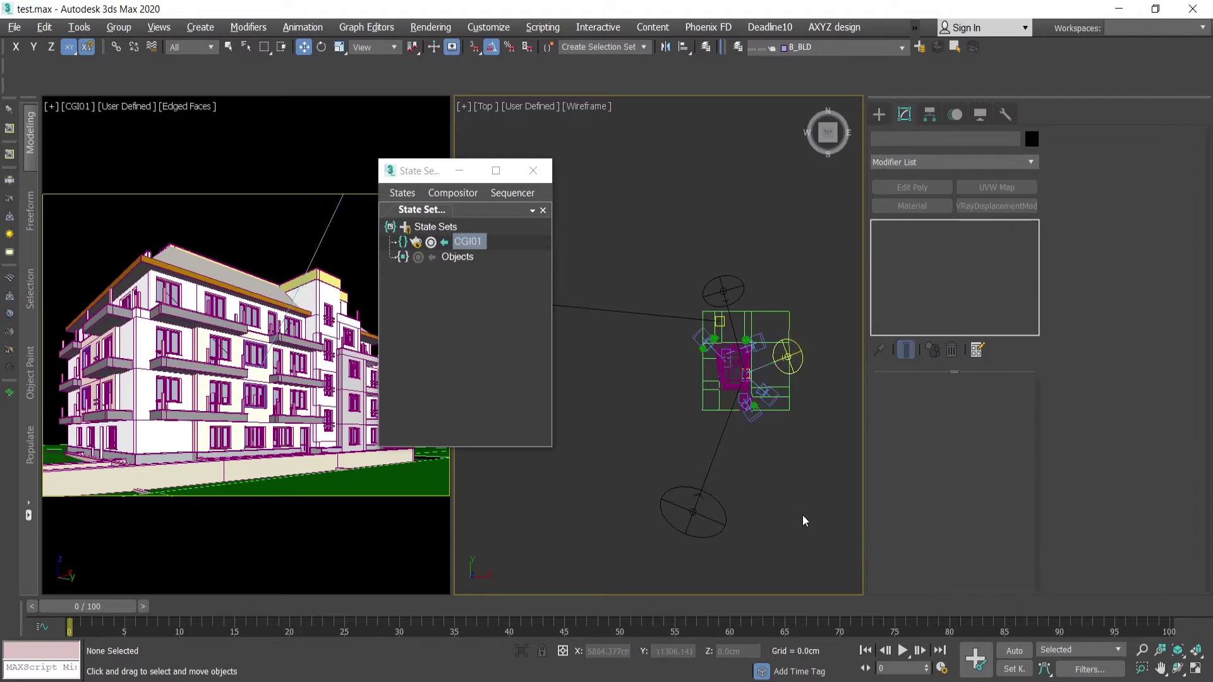
Stop recording CGI01 and deactivate it, returning to the Perspective view
{"action": "left_click", "coordinate": [431, 244]}
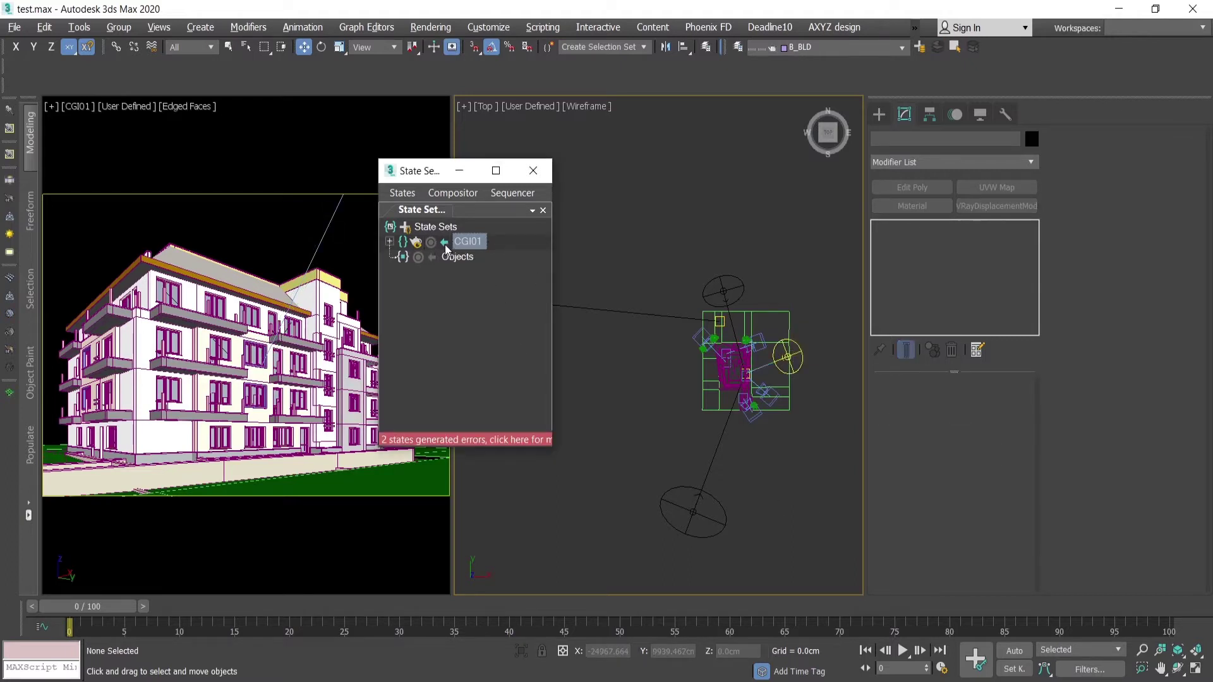
{"action": "left_click", "coordinate": [445, 243]}
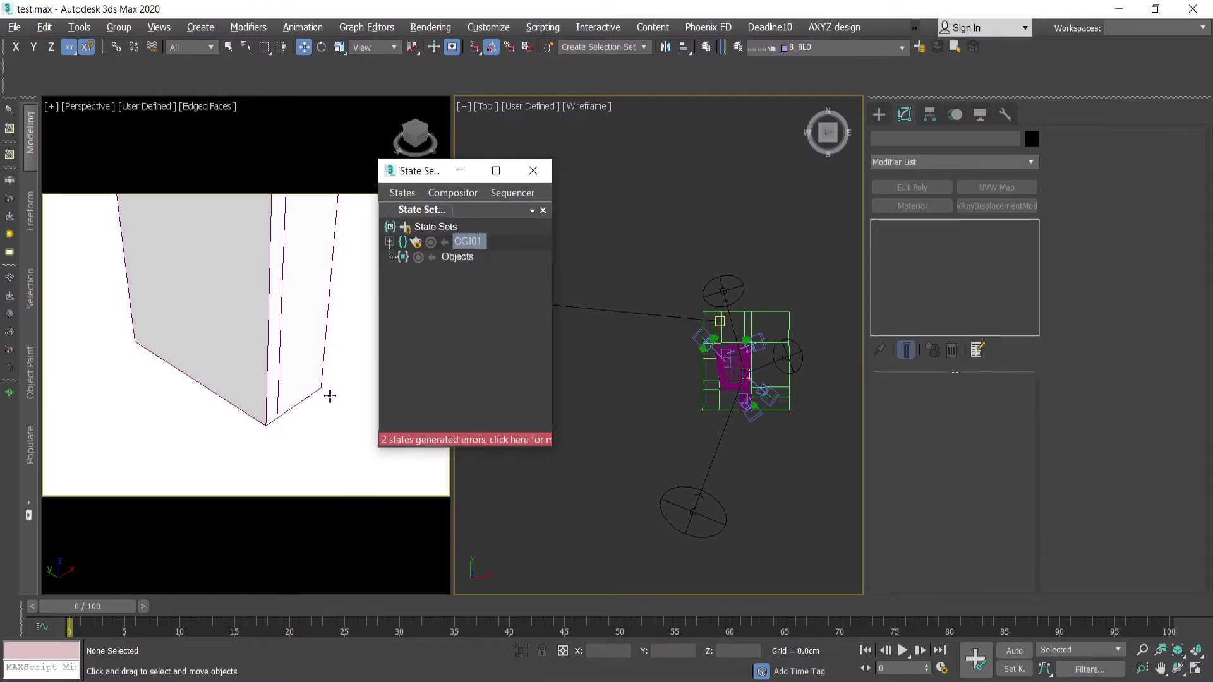
{"action": "left_click", "coordinate": [428, 226]}
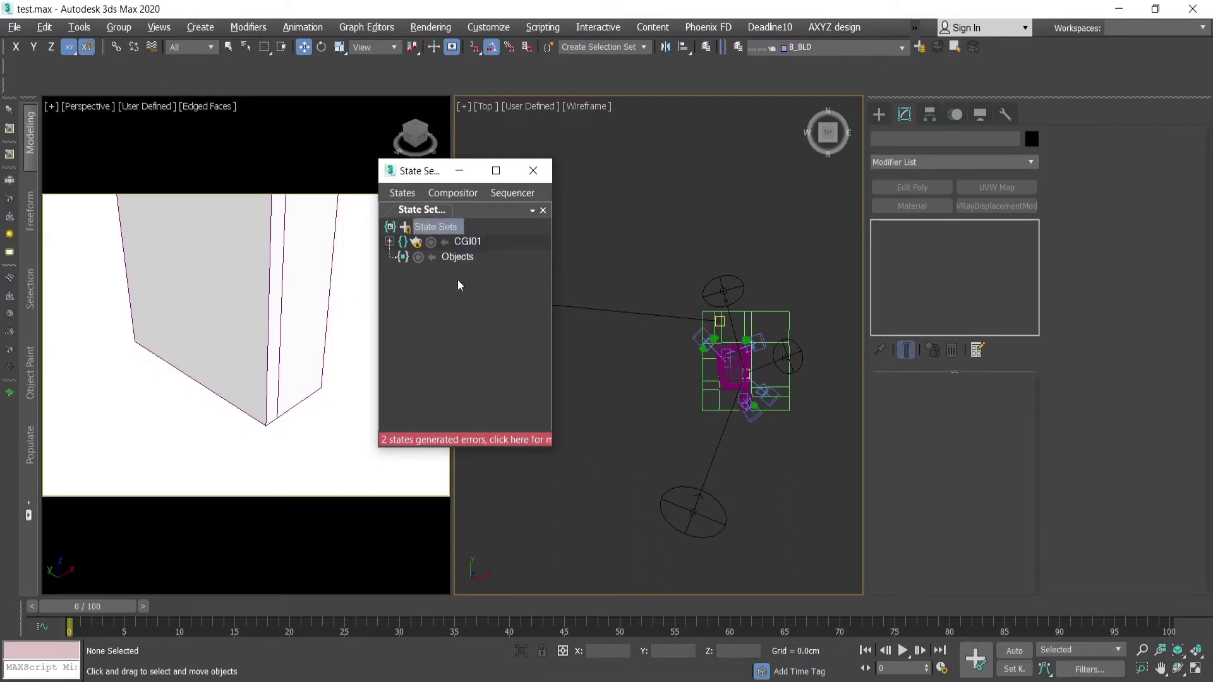
Add another state, rename State01 to 'CGI02', and start recording into CGI02
{"action": "right_click", "coordinate": [441, 227]}
{"action": "left_click", "coordinate": [485, 259]}
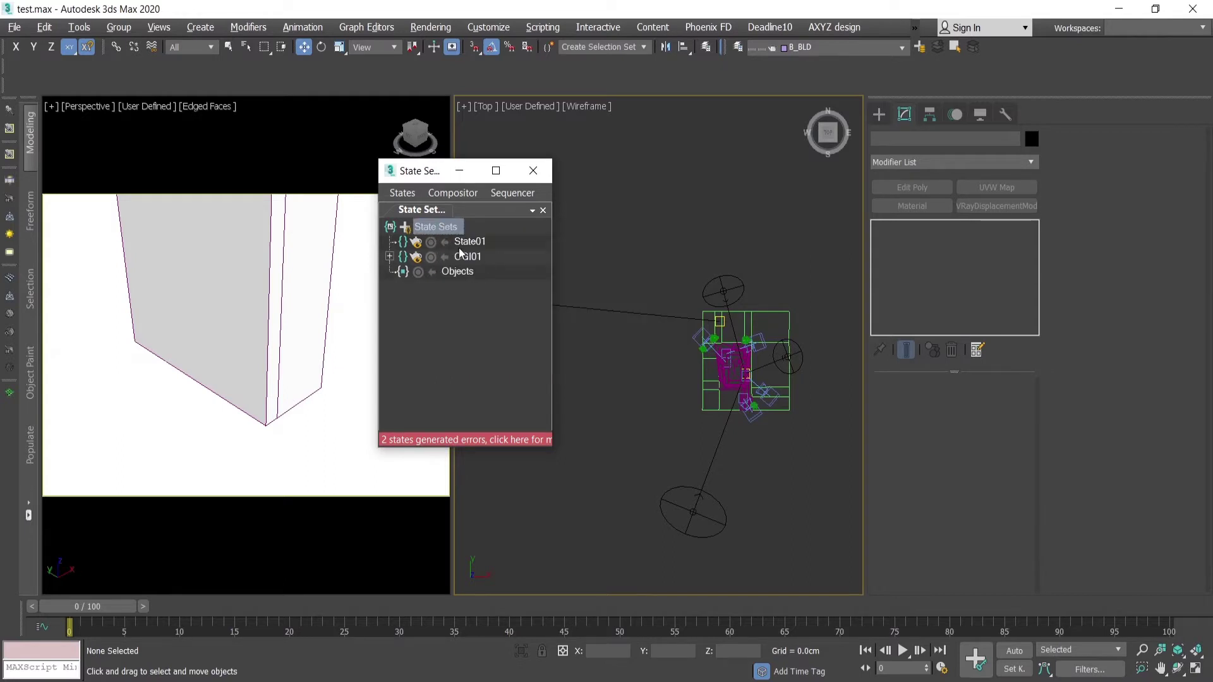
{"action": "left_click", "coordinate": [469, 244]}
{"action": "right_click", "coordinate": [468, 246]}
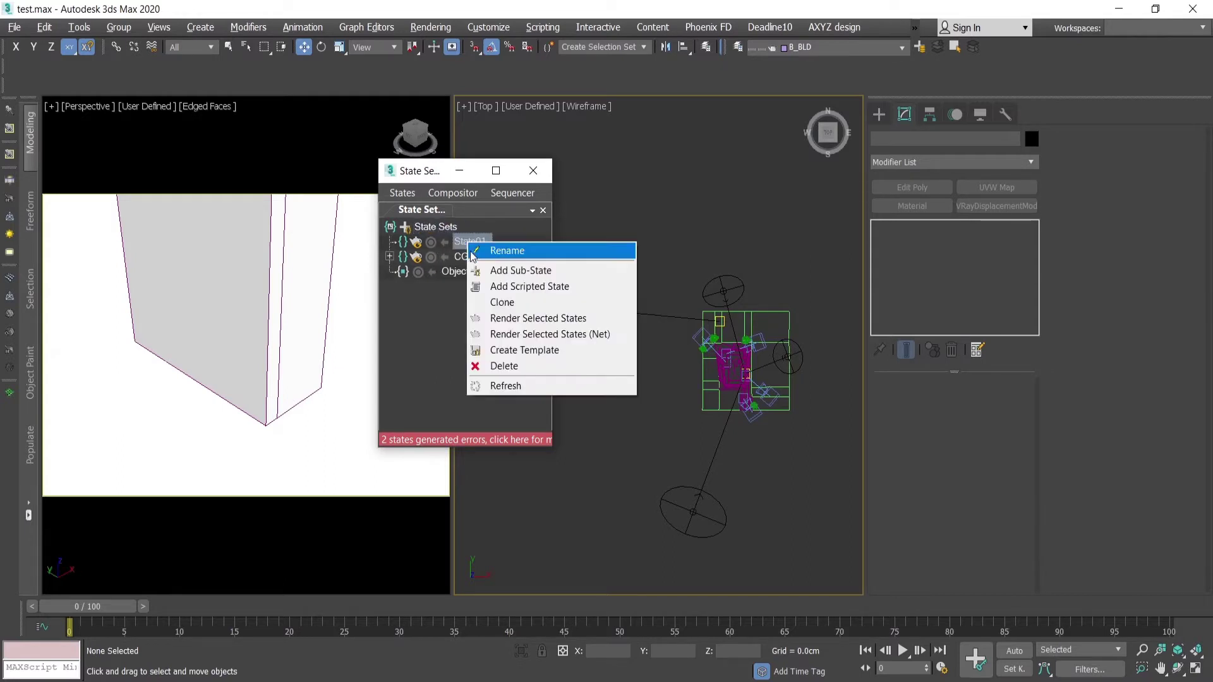
{"action": "left_click", "coordinate": [498, 253]}
{"action": "type", "text": "CG"}
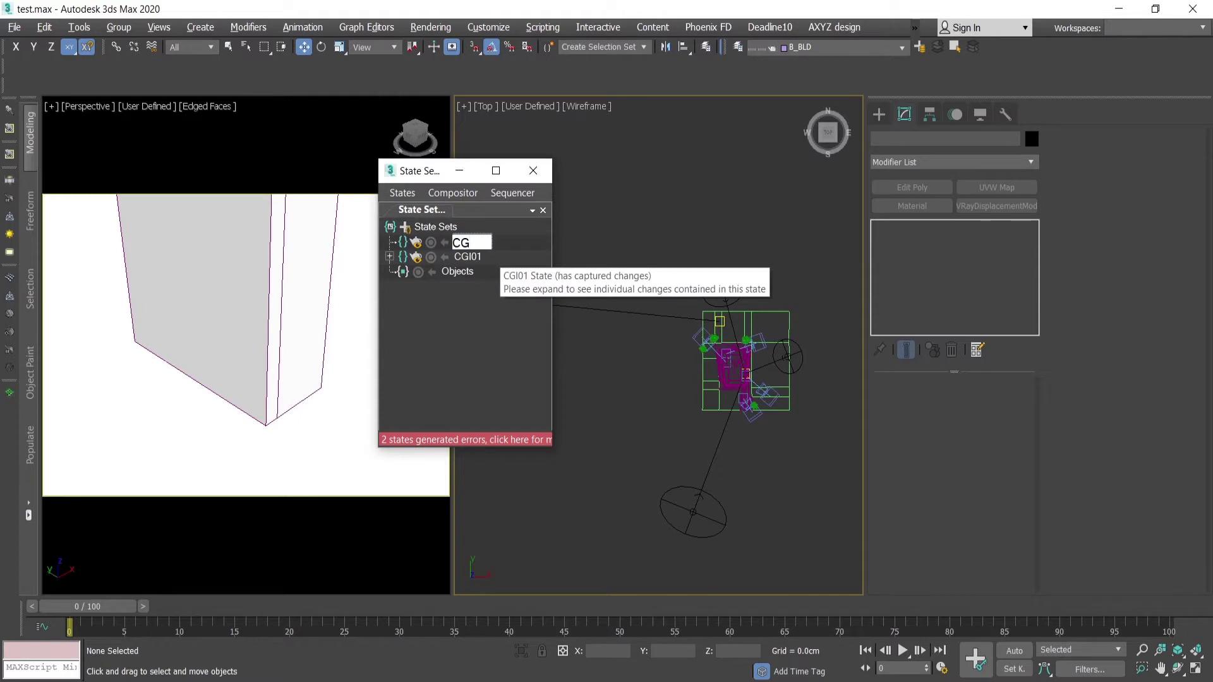
{"action": "type", "text": "I02"}
{"action": "left_click", "coordinate": [658, 228]}
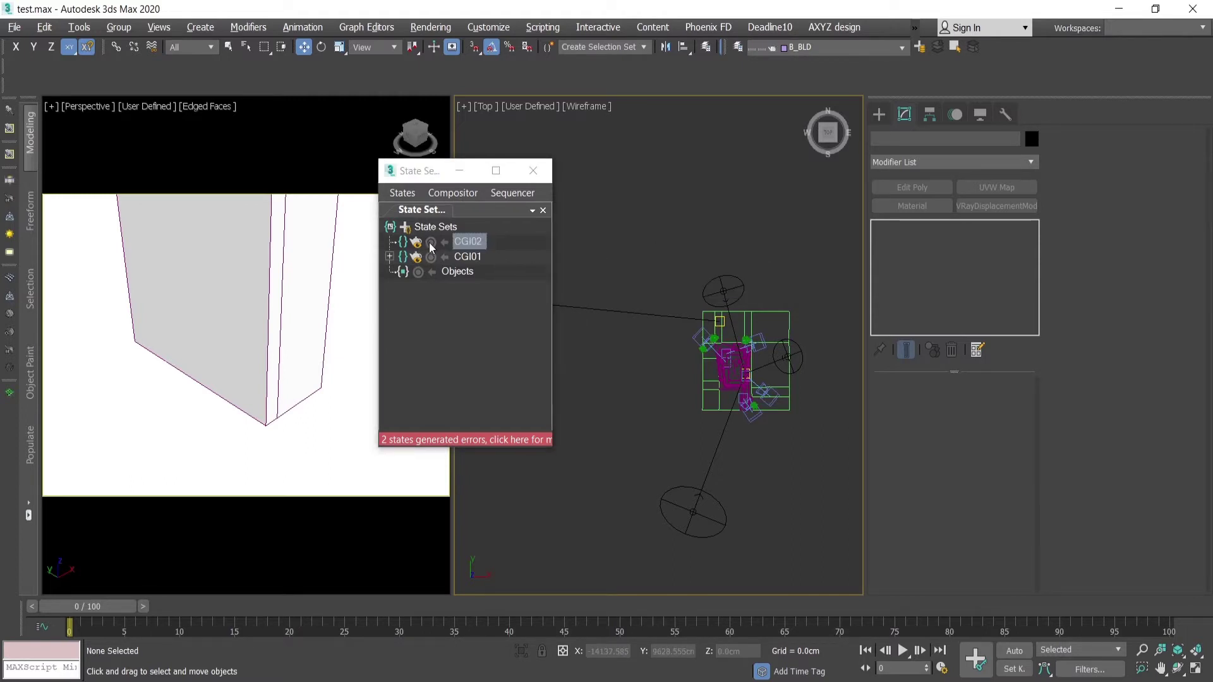
{"action": "left_click", "coordinate": [431, 242]}
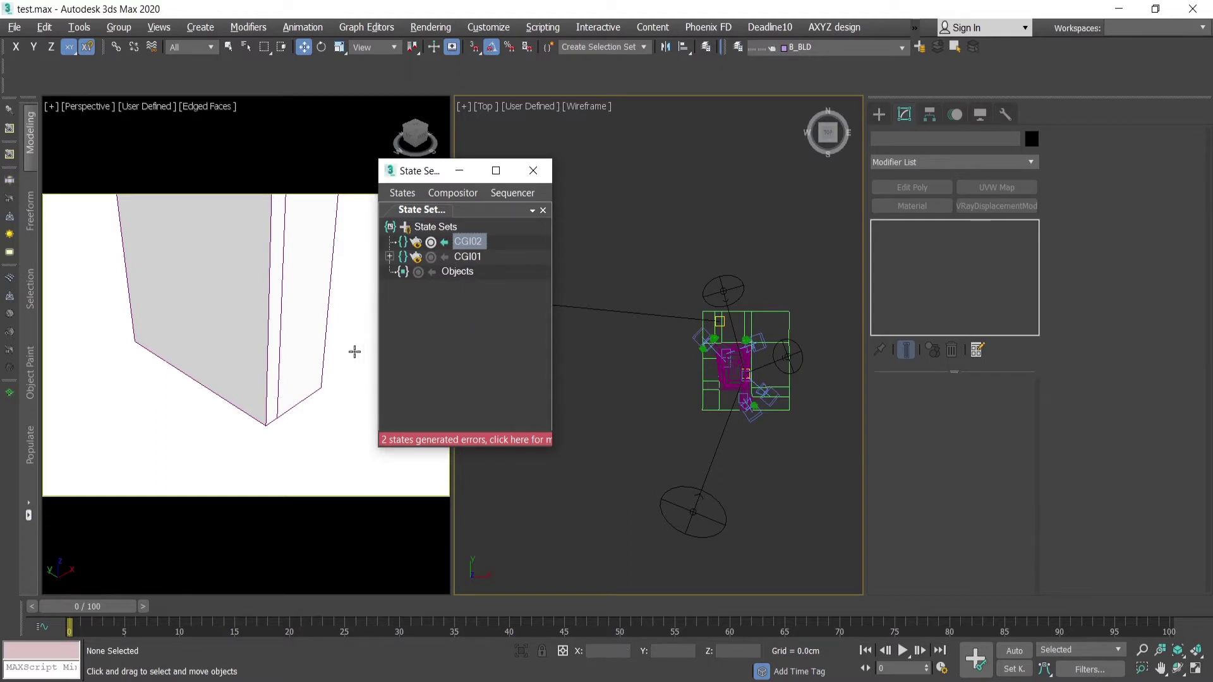
Set the Perspective viewport to look through camera CGI02
{"action": "left_click", "coordinate": [345, 383]}
{"action": "key", "text": "c"}
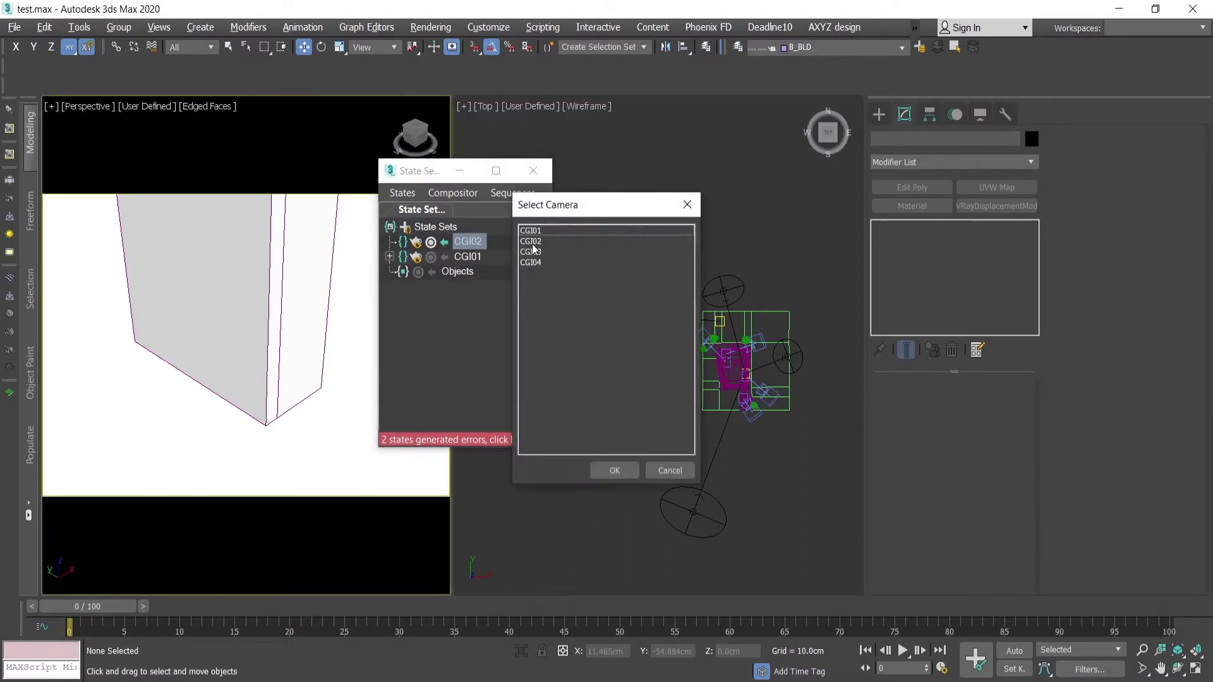
{"action": "double_click", "coordinate": [530, 241]}
Select the SUN_CGI02 sun light and turn it on
{"action": "left_click", "coordinate": [744, 528]}
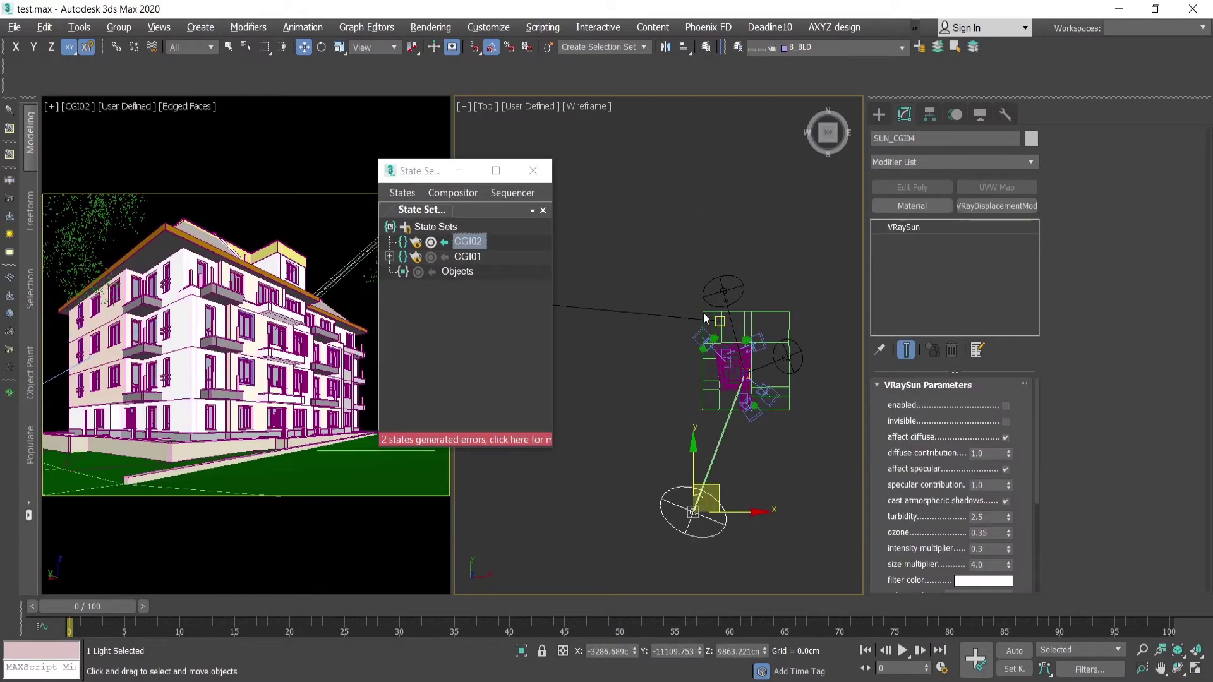
{"action": "scroll", "coordinate": [714, 320], "scroll_direction": "down", "scroll_amount": 3}
{"action": "left_click", "coordinate": [658, 355]}
{"action": "left_click", "coordinate": [585, 317]}
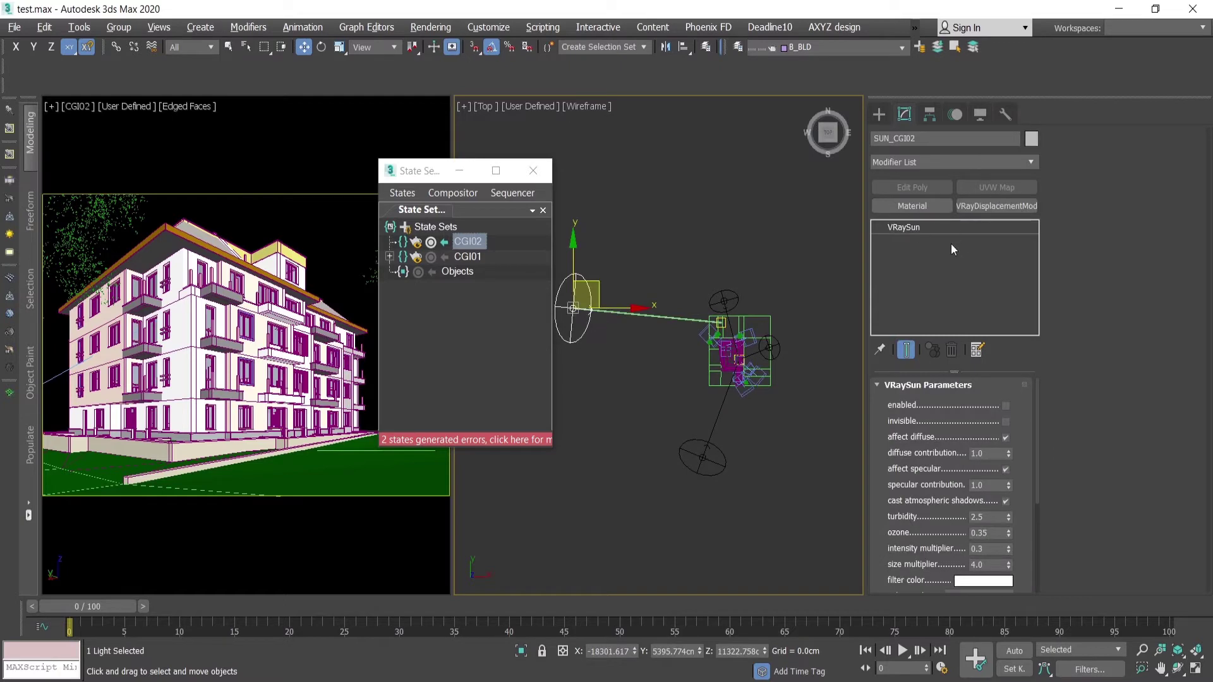
{"action": "left_click", "coordinate": [1006, 405]}
{"action": "left_click", "coordinate": [783, 468]}
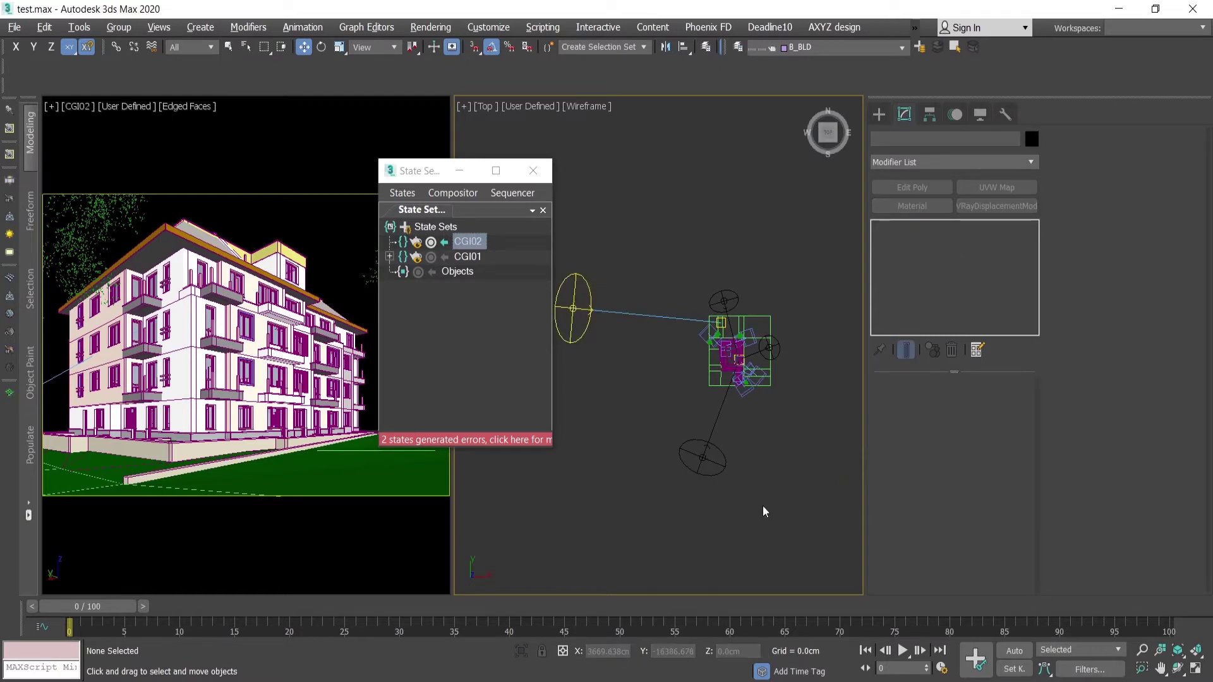
Stop recording into CGI02 and reselect the State Sets root
{"action": "left_click", "coordinate": [432, 242]}
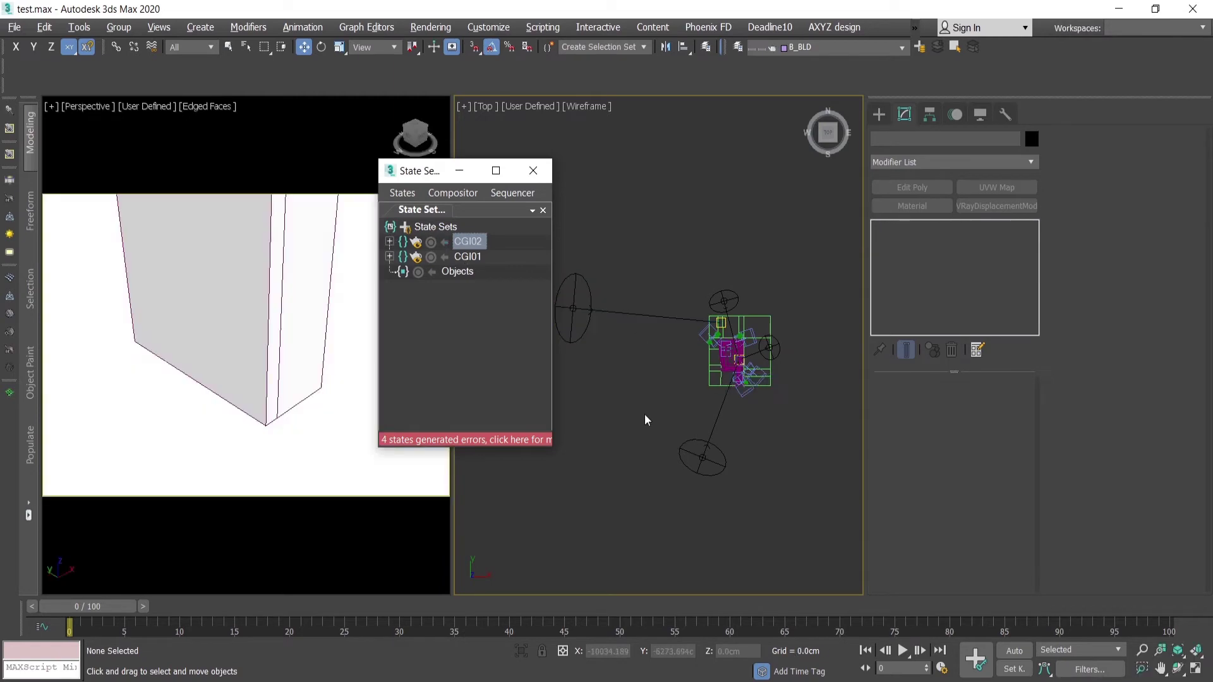
{"action": "left_click", "coordinate": [330, 447]}
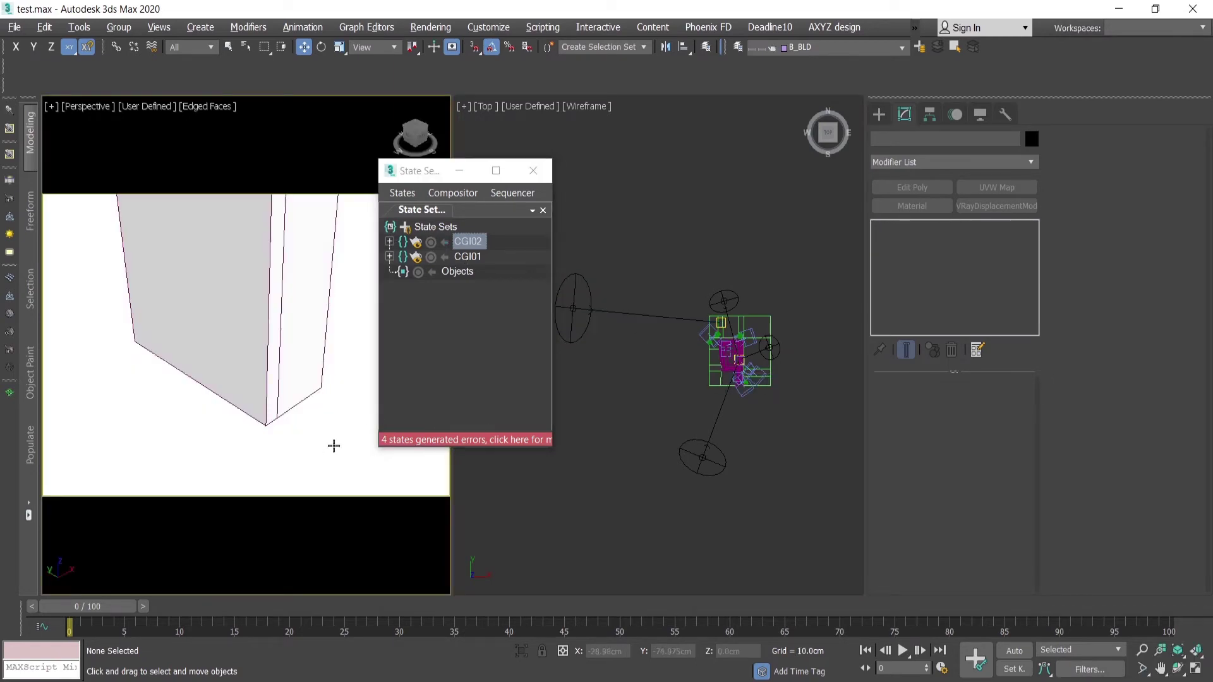
{"action": "left_click", "coordinate": [446, 230]}
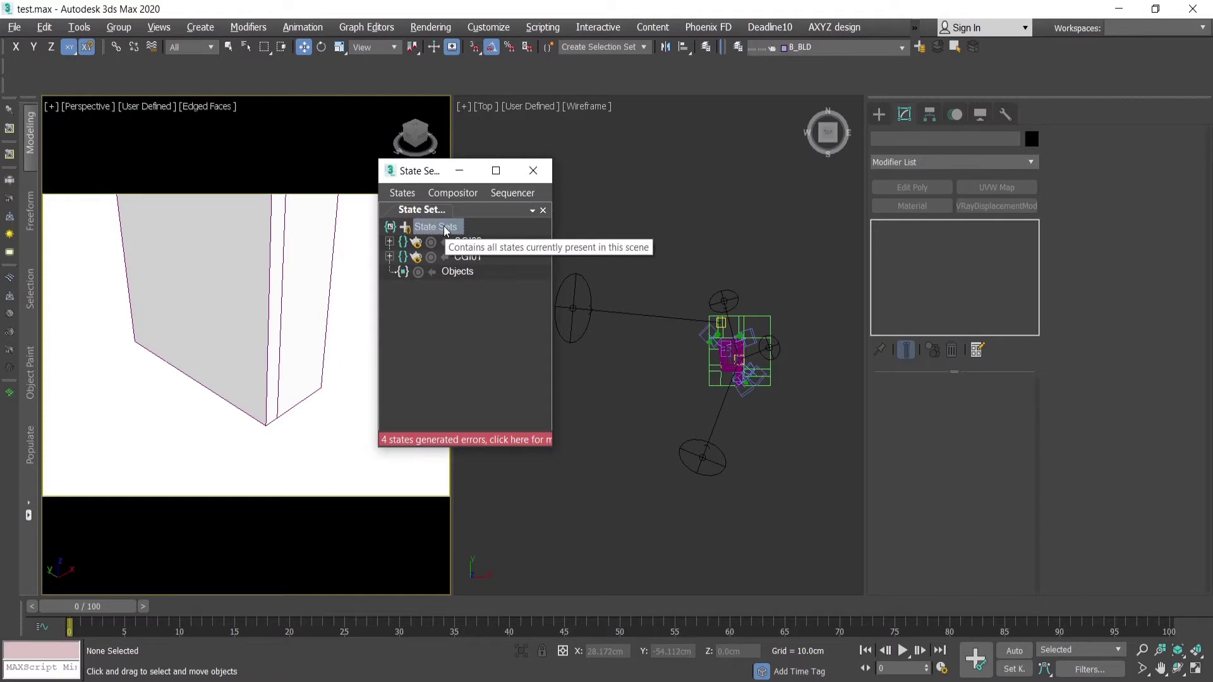
{"action": "right_click", "coordinate": [445, 231]}
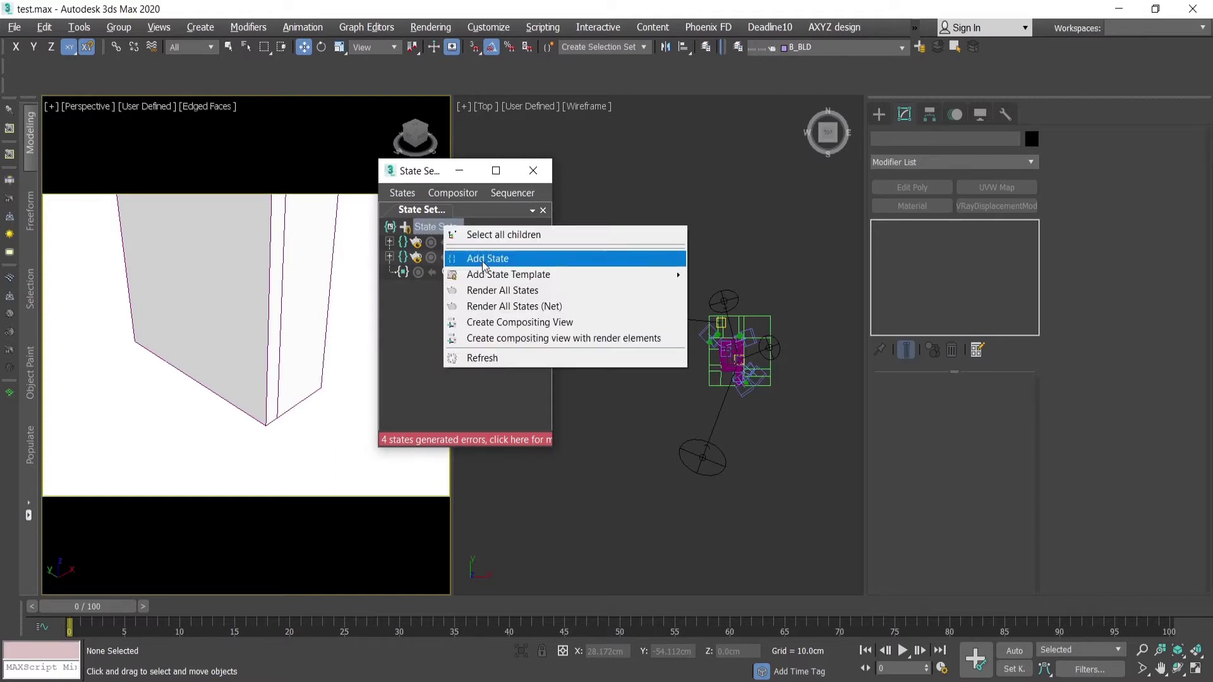
Add a new state named 'CGI03' and start recording into it
{"action": "left_click", "coordinate": [479, 262]}
{"action": "right_click", "coordinate": [474, 241]}
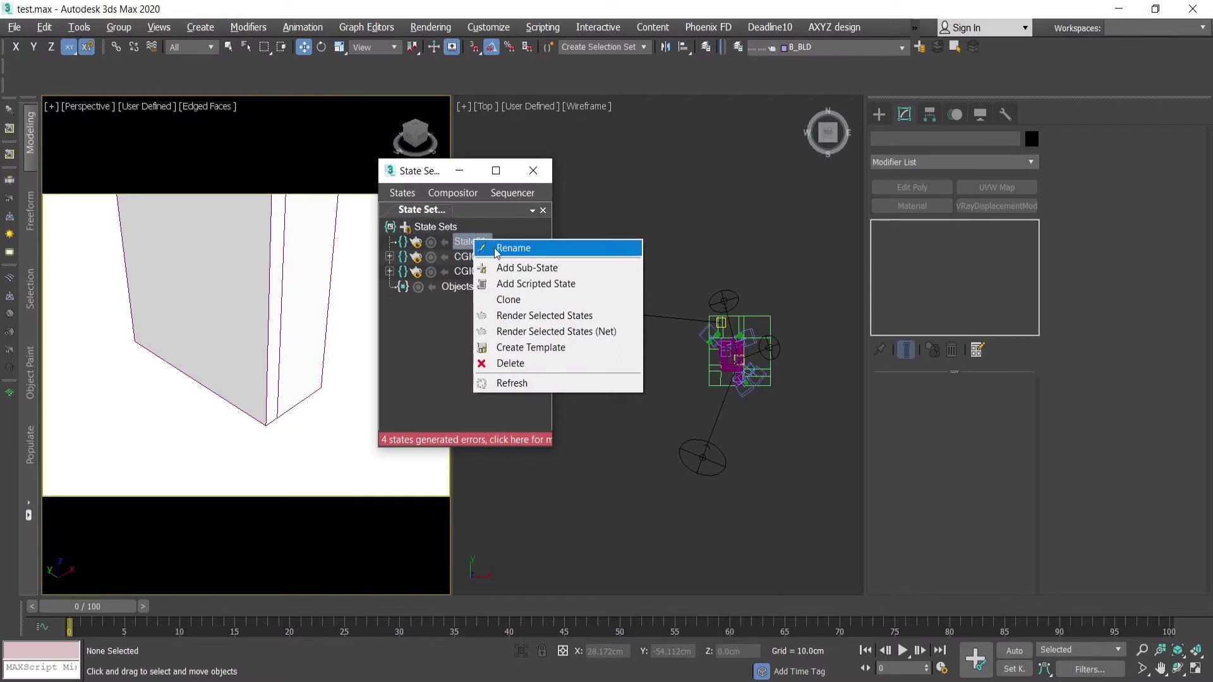
{"action": "left_click", "coordinate": [499, 248]}
{"action": "type", "text": "CGI03"}
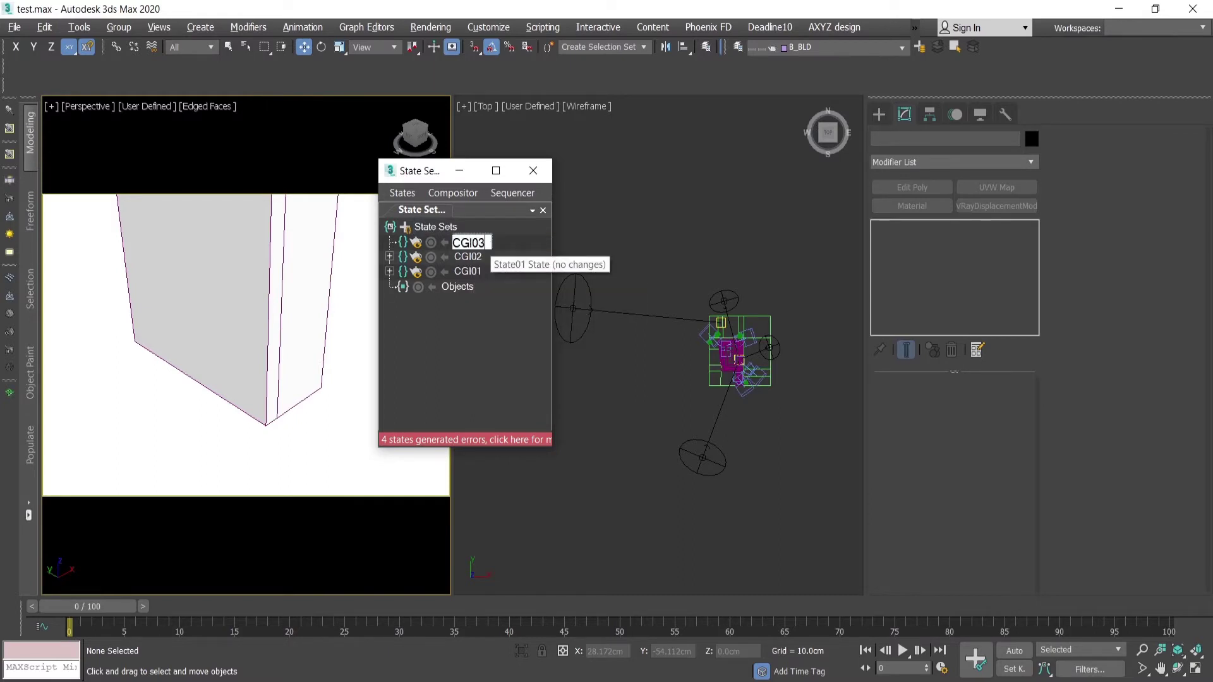
{"action": "key", "text": "Return"}
{"action": "left_click", "coordinate": [432, 243]}
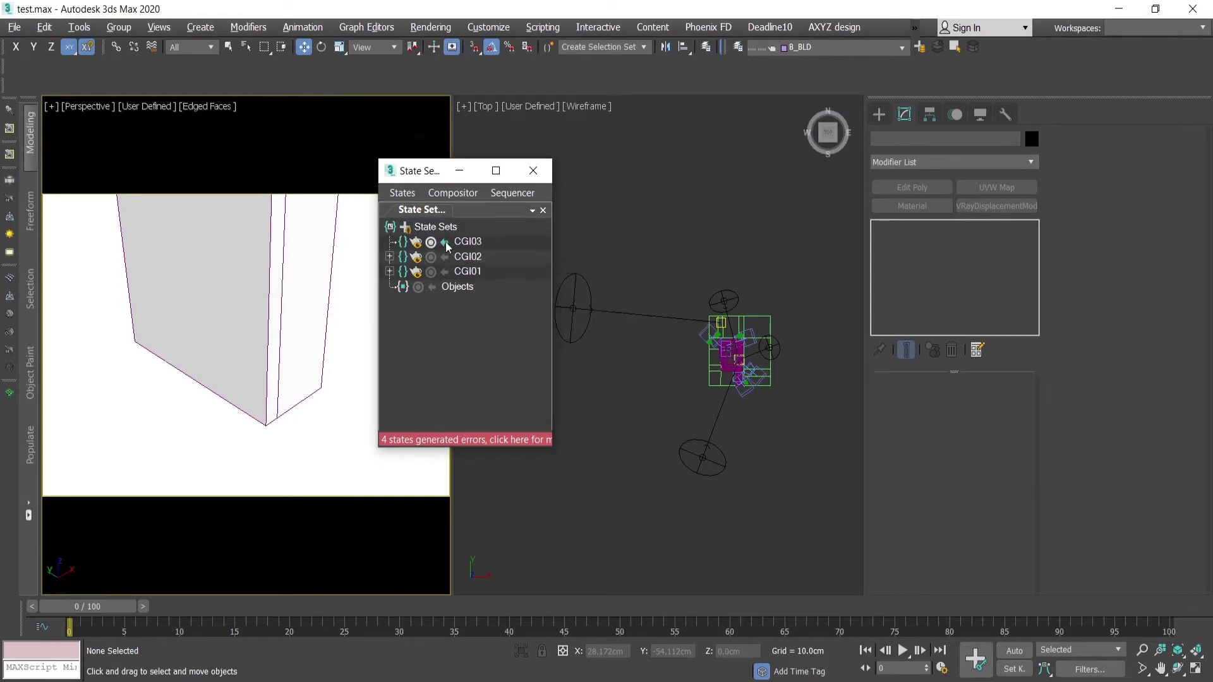
Set the left viewport to look through camera CGI03
{"action": "left_click", "coordinate": [726, 303]}
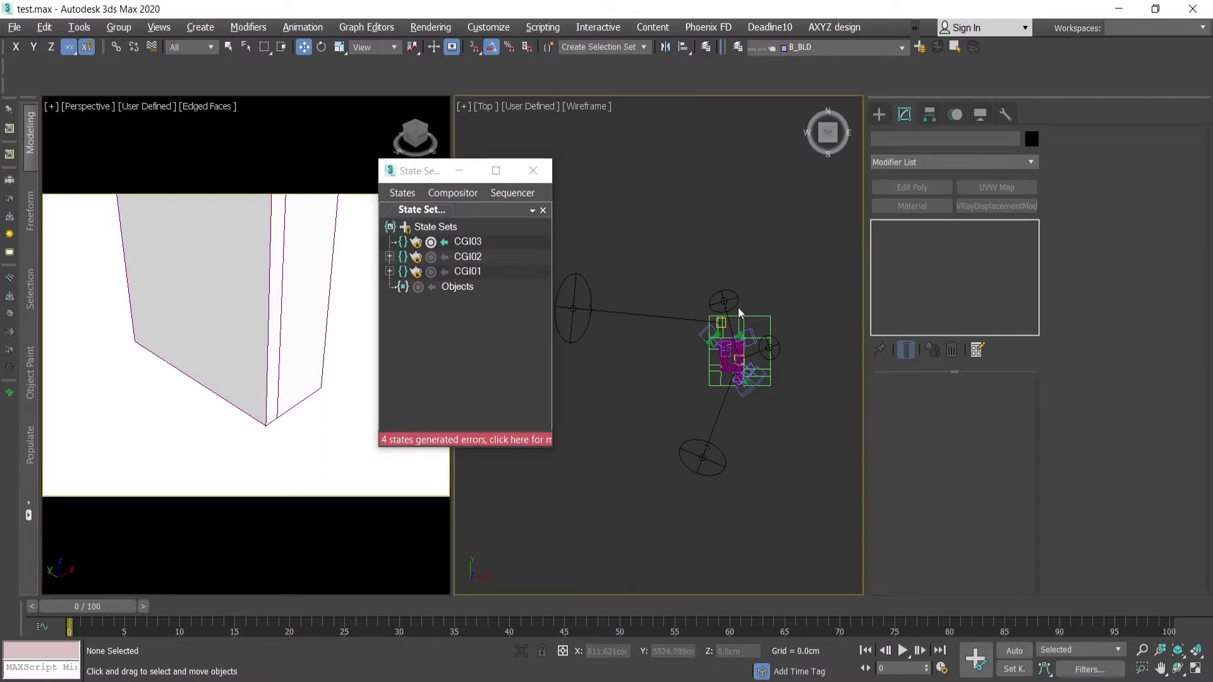
{"action": "left_click", "coordinate": [800, 325]}
{"action": "left_click", "coordinate": [752, 333]}
{"action": "middle_click_drag", "start_coordinate": [168, 308], "coordinate": [320, 433]}
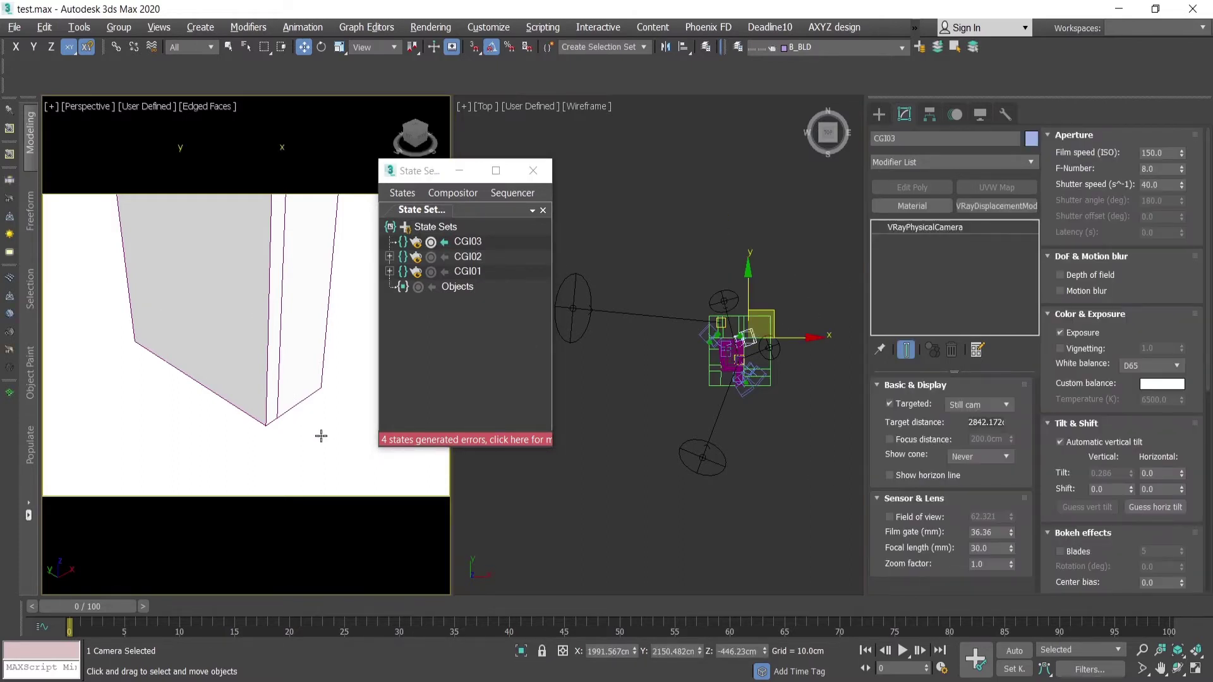
{"action": "key", "text": "c"}
{"action": "left_click", "coordinate": [743, 289]}
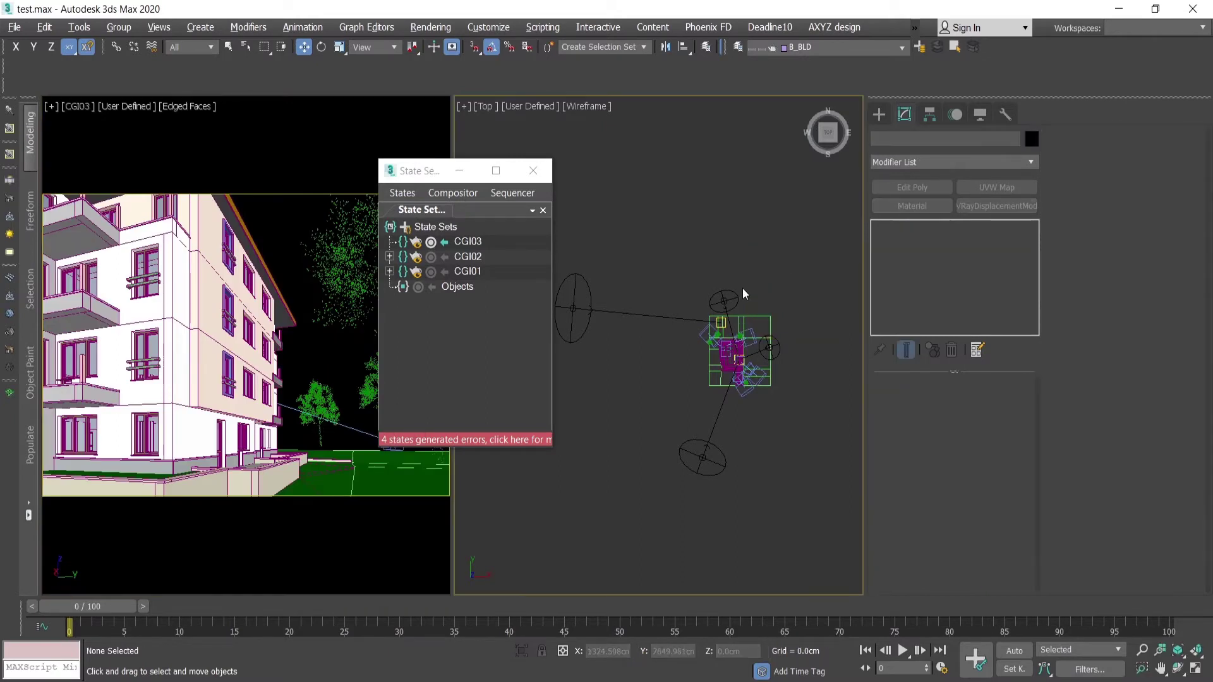
Check the SUN_CGI03 sun, then stop recording and deactivate CGI03
{"action": "left_click", "coordinate": [724, 301]}
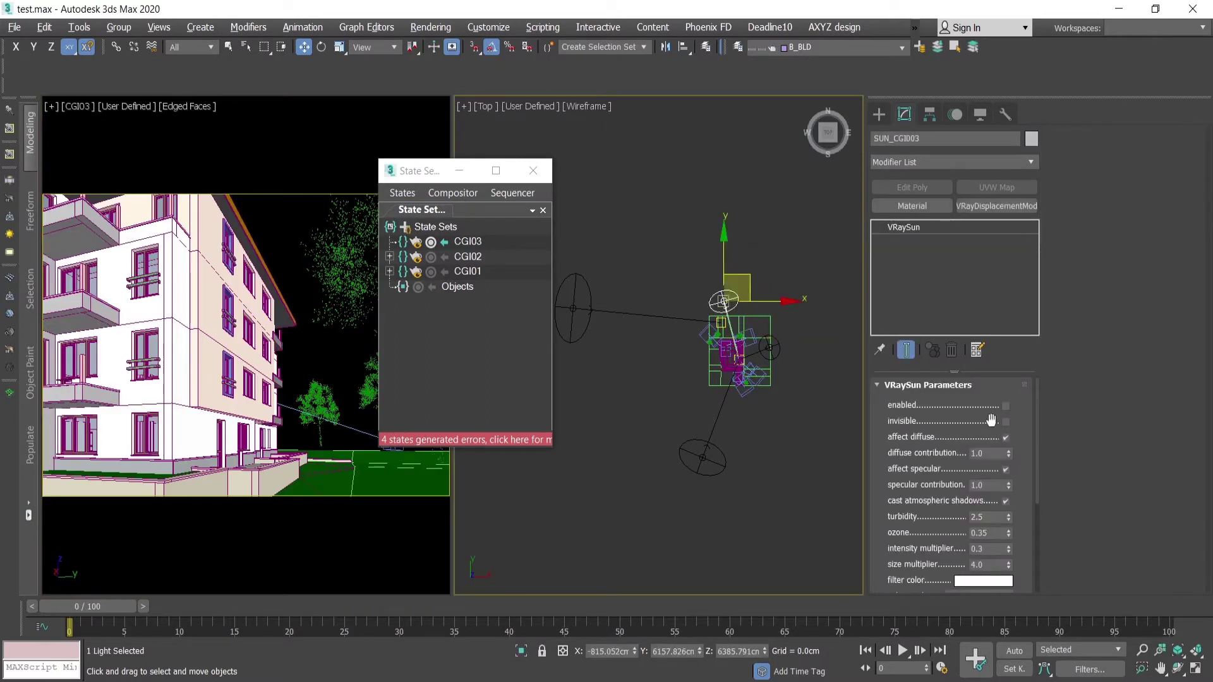
{"action": "left_click", "coordinate": [825, 486]}
{"action": "left_click", "coordinate": [431, 245]}
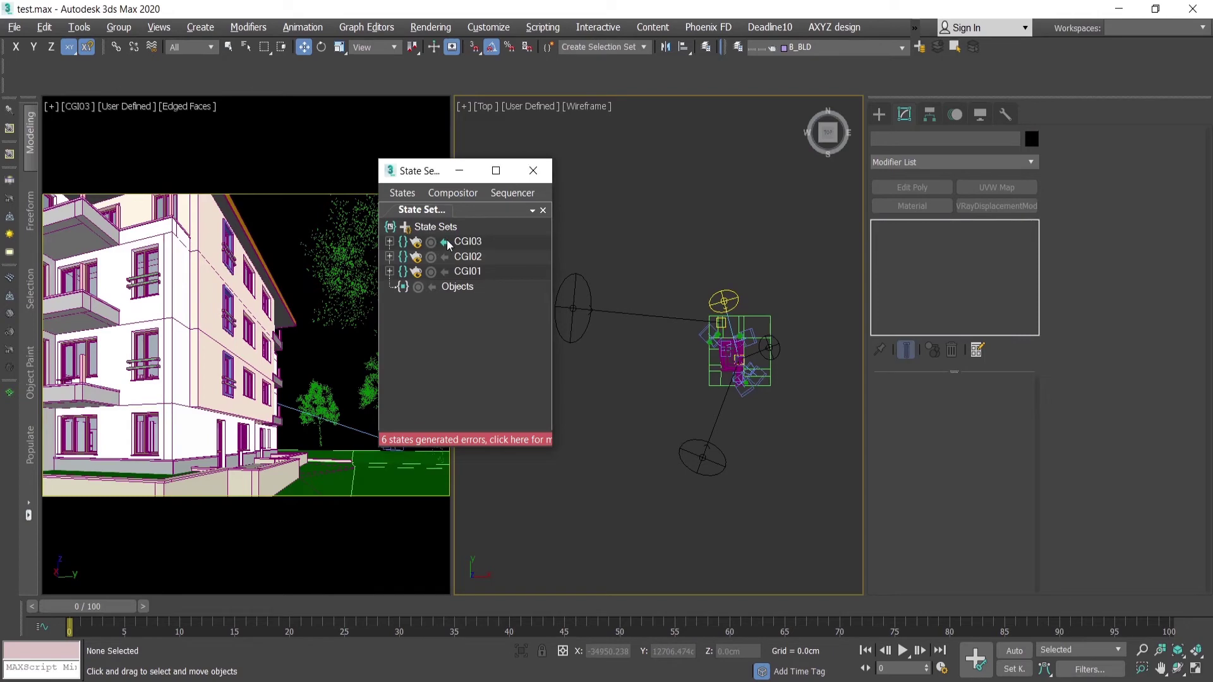
{"action": "left_click", "coordinate": [445, 241]}
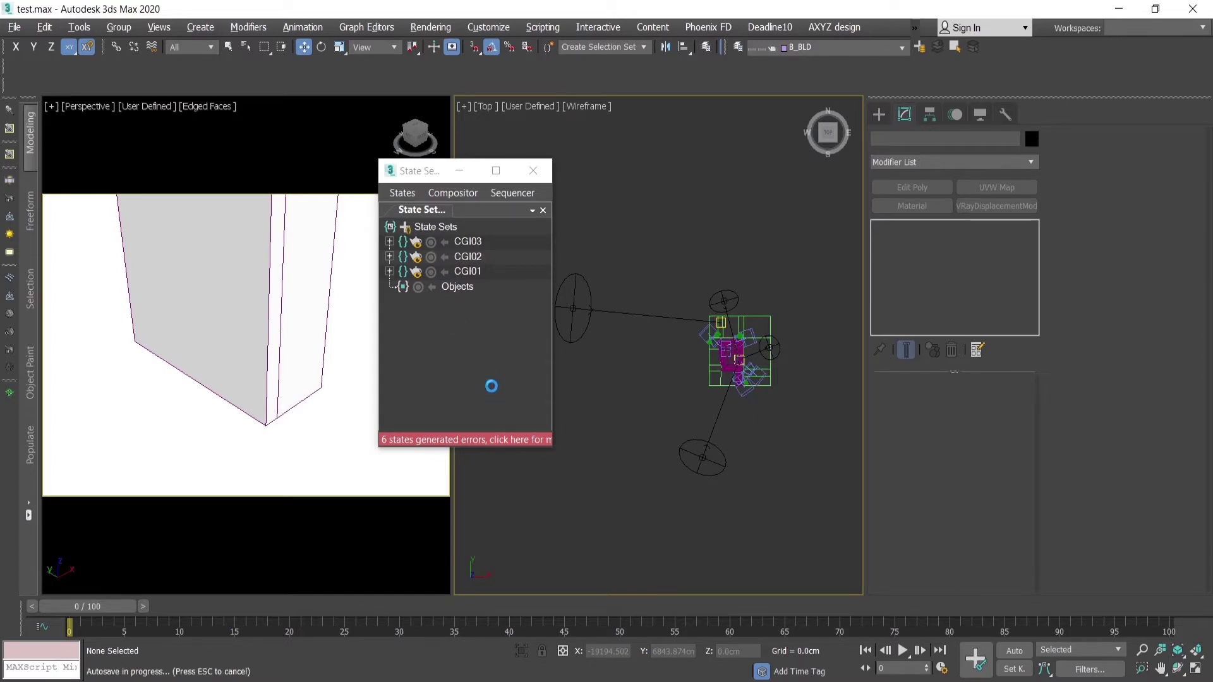
Apply CGI01, CGI02 and CGI03 in turn, checking each sun, then show the V-Ray frame buffer
{"action": "left_click", "coordinate": [444, 272]}
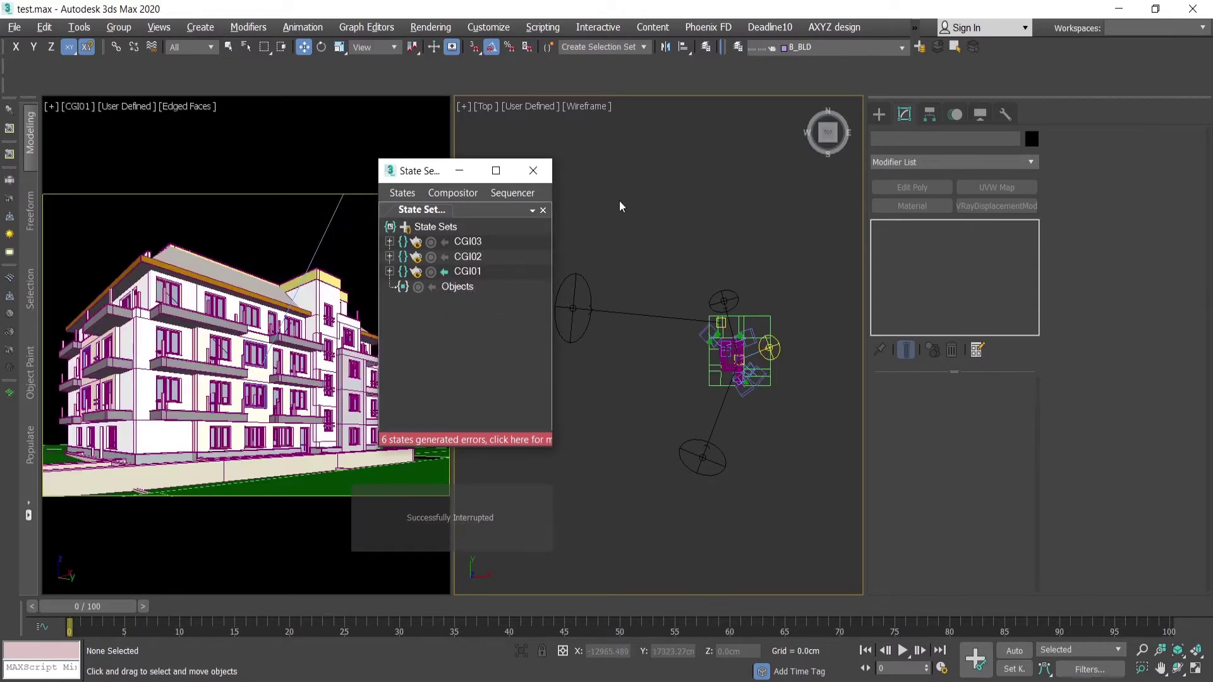
{"action": "left_click", "coordinate": [779, 347]}
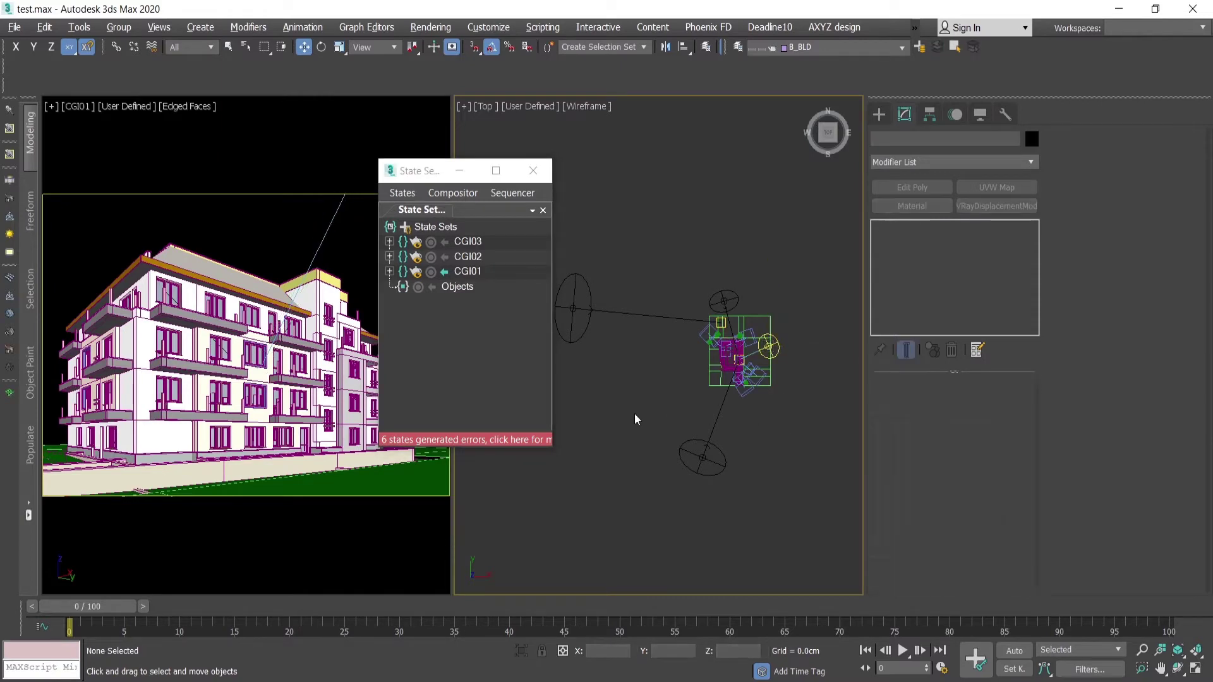
{"action": "left_click", "coordinate": [445, 257]}
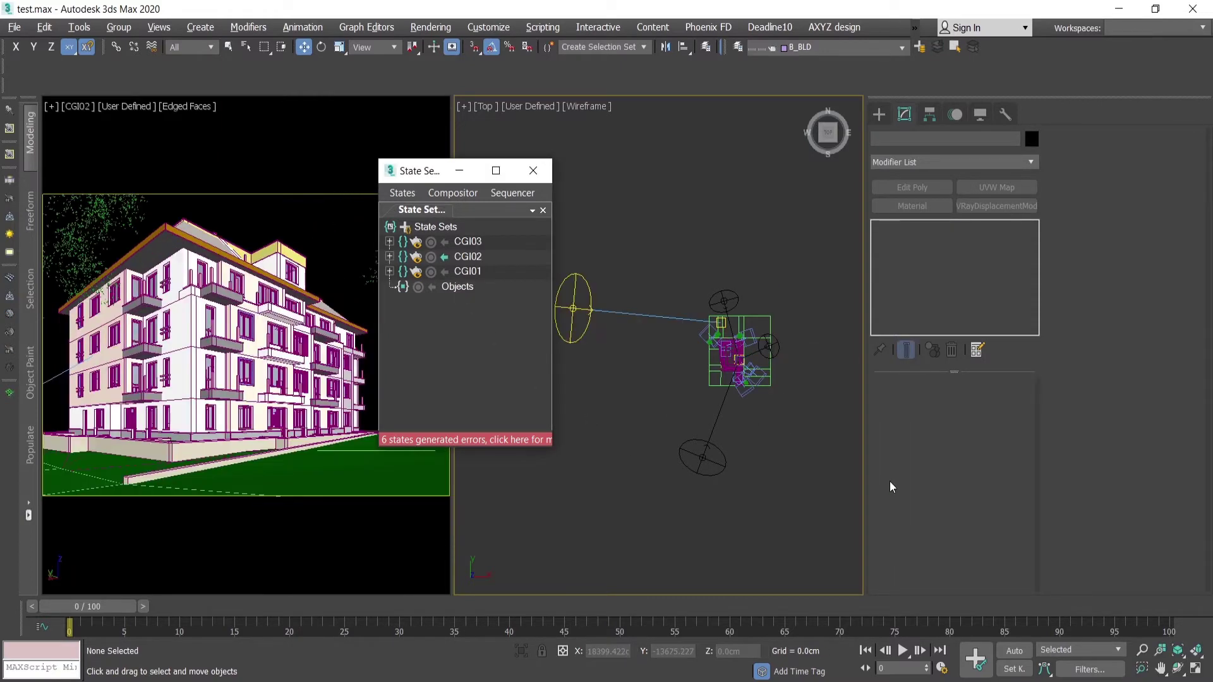
{"action": "left_click", "coordinate": [576, 340]}
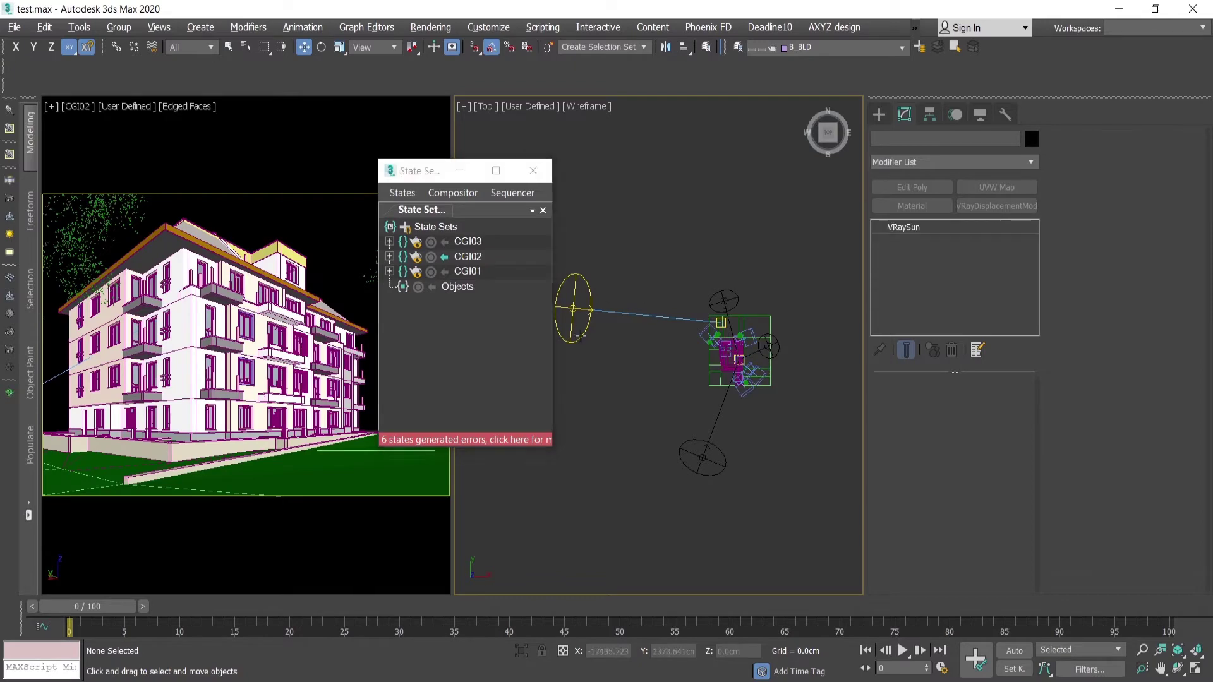
{"action": "left_click", "coordinate": [445, 242]}
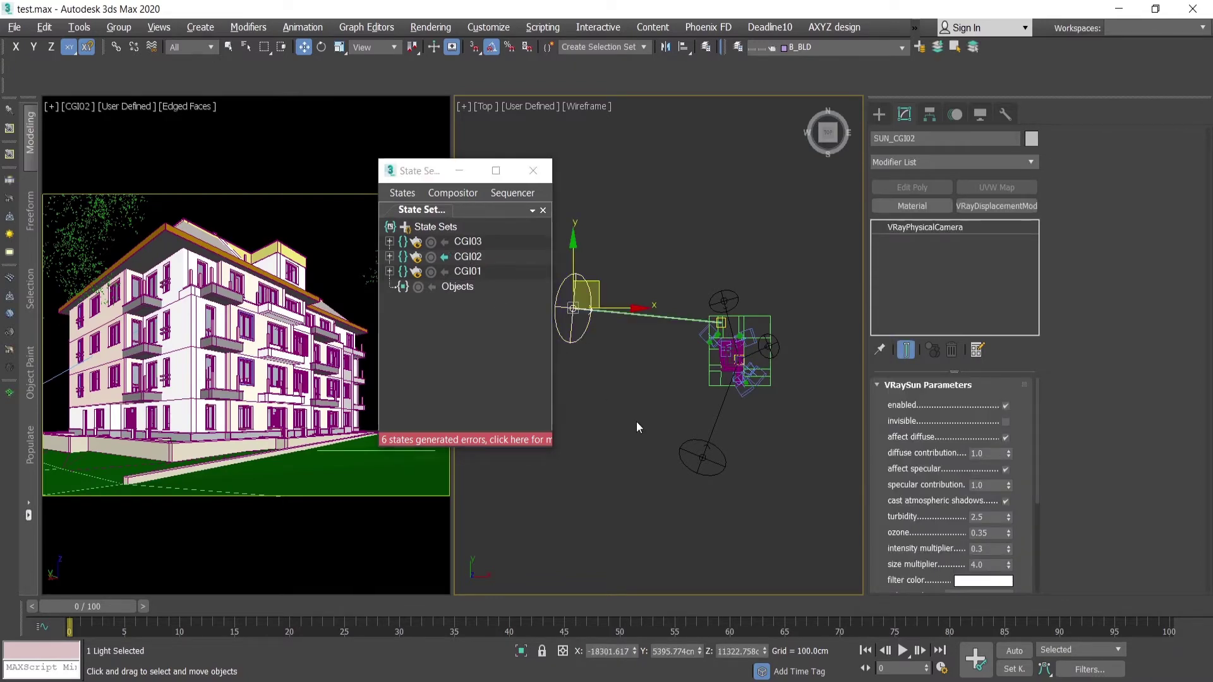
{"action": "left_click", "coordinate": [636, 422]}
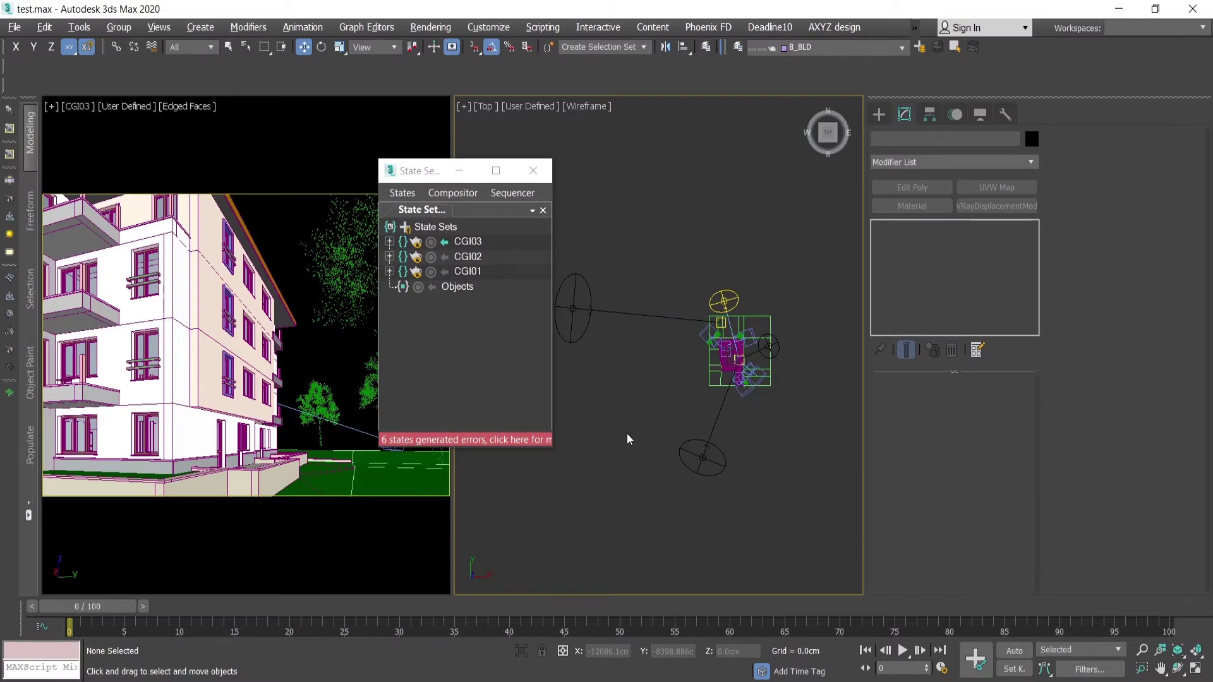
{"action": "key", "text": "shift+q"}
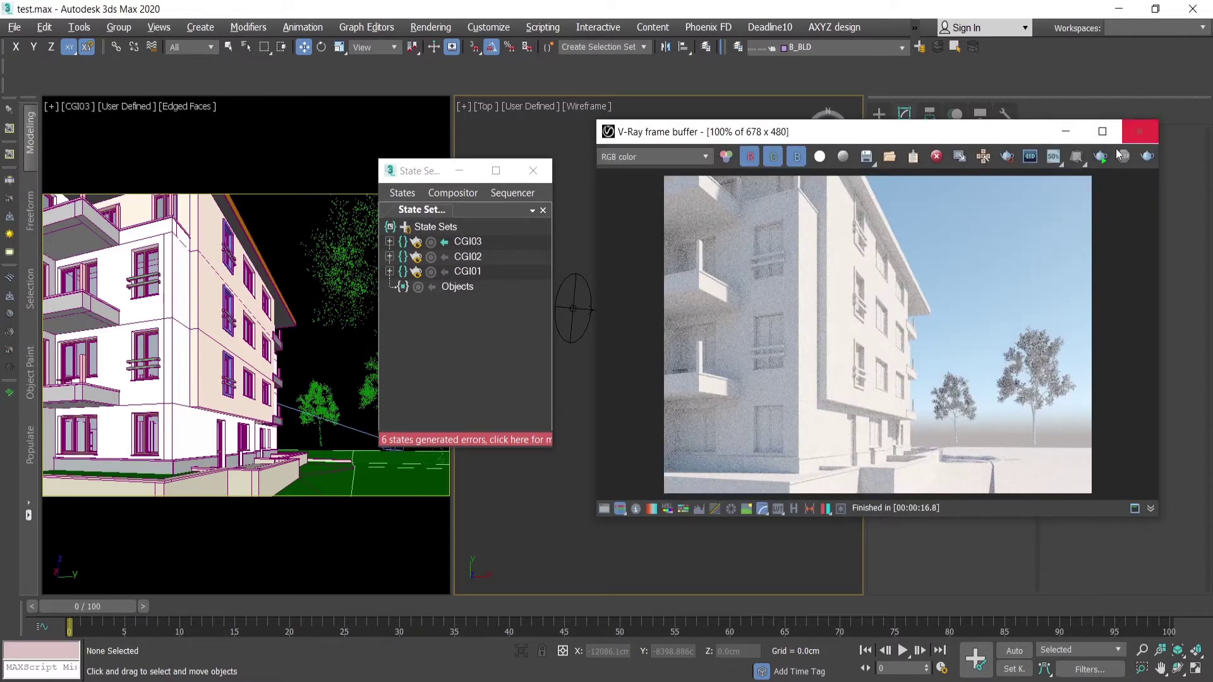
{"action": "left_click", "coordinate": [936, 156]}
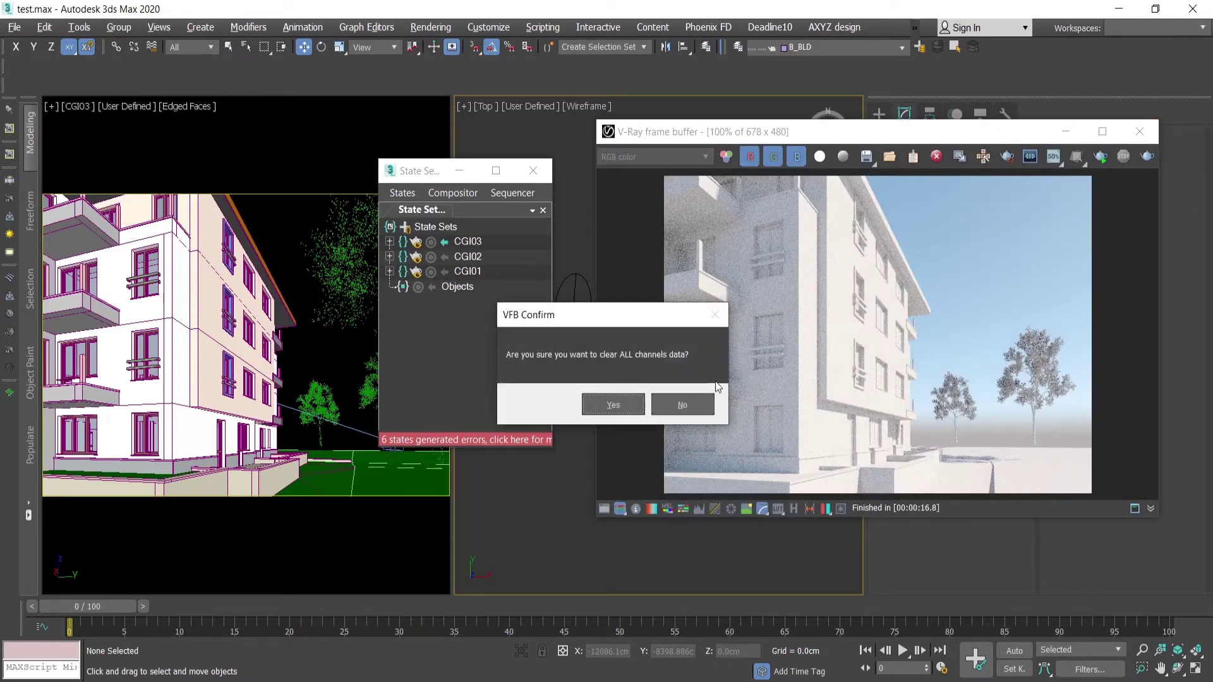
{"action": "left_click", "coordinate": [624, 404]}
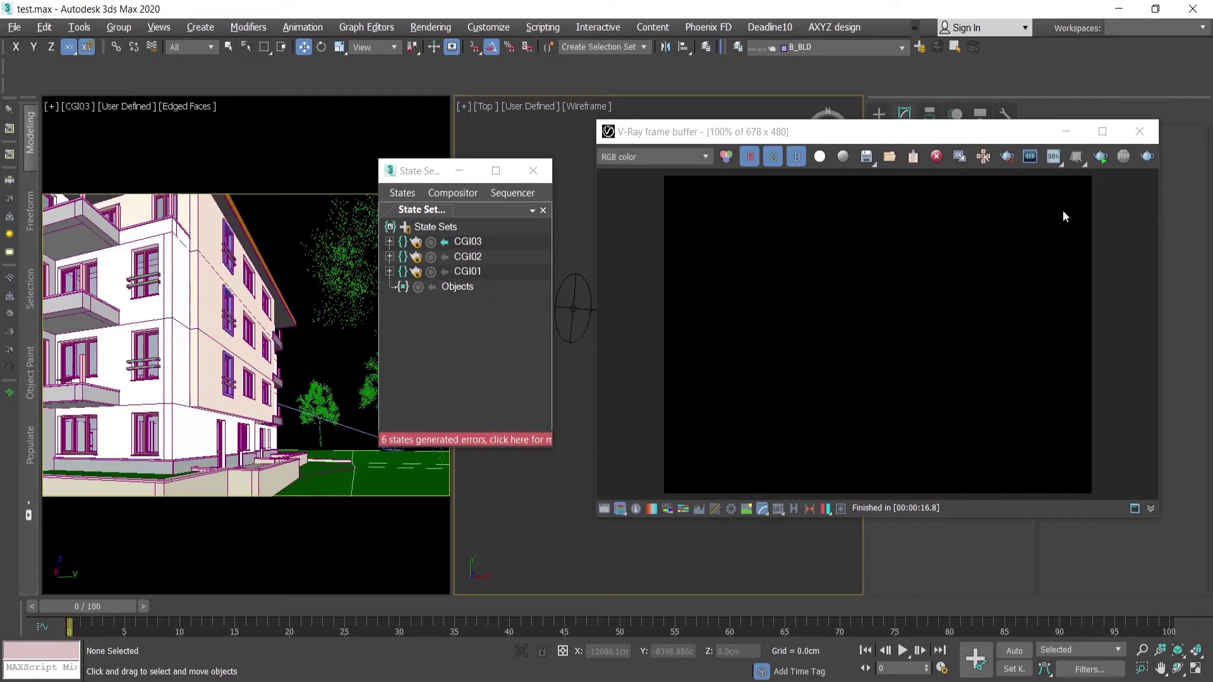
{"action": "left_click", "coordinate": [1106, 162]}
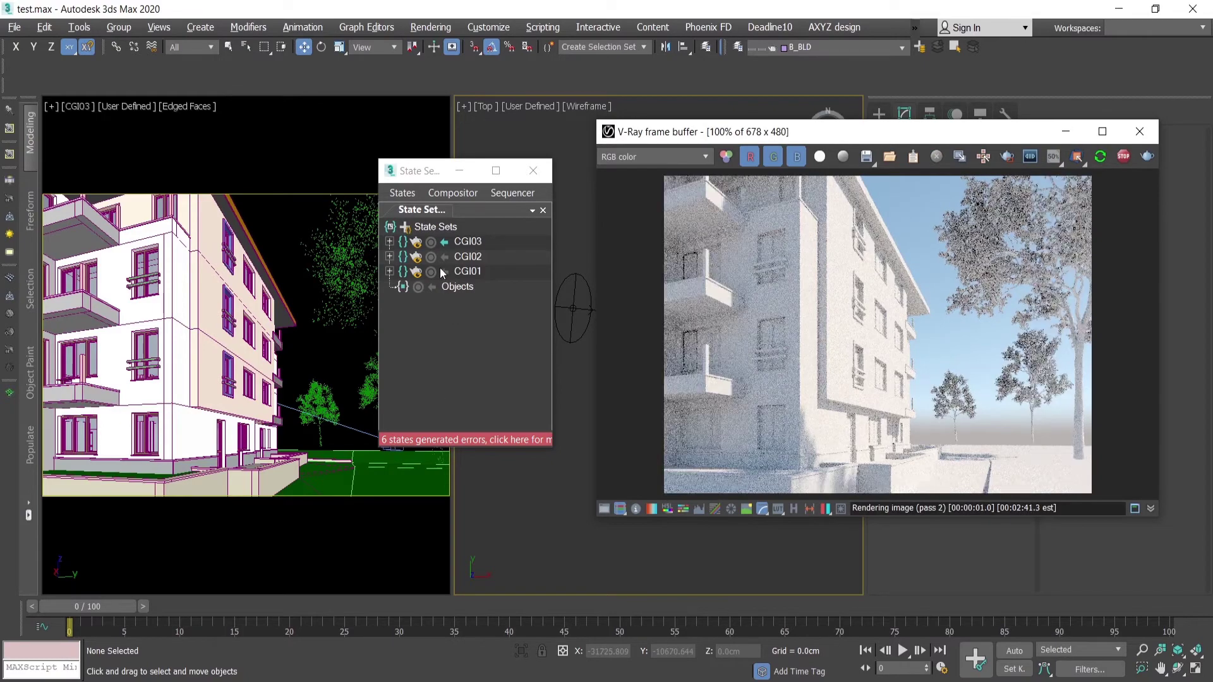
{"action": "left_click", "coordinate": [439, 272]}
{"action": "left_click", "coordinate": [445, 272]}
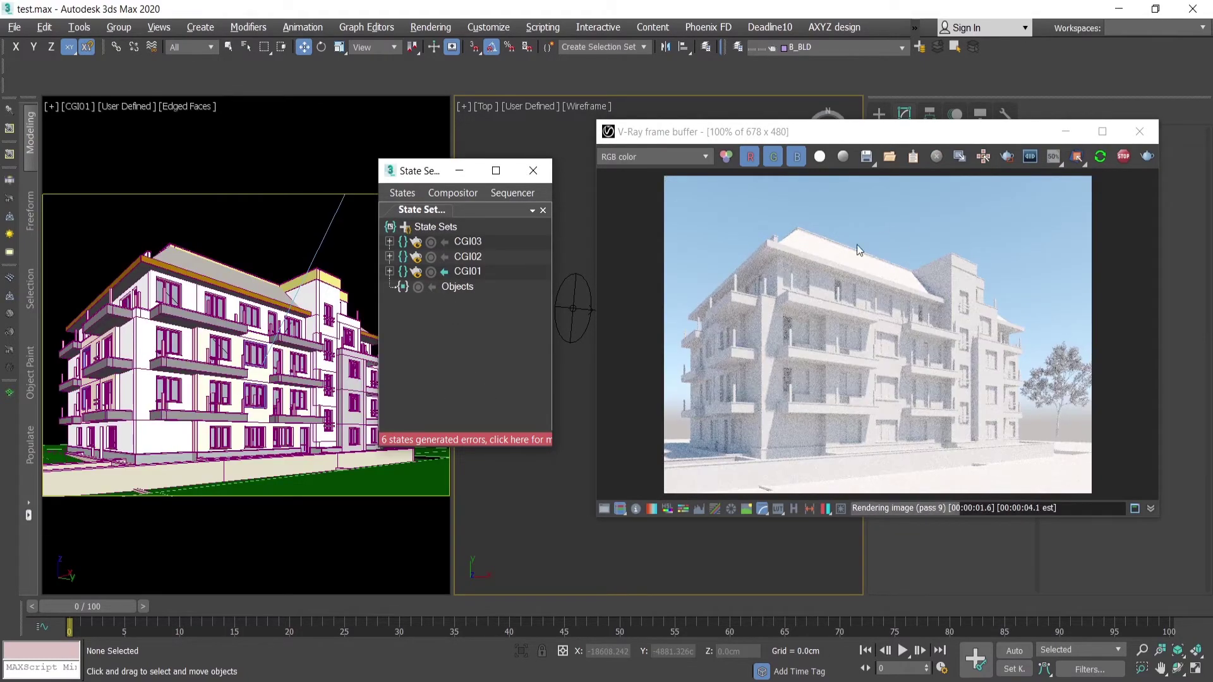
{"action": "left_click", "coordinate": [445, 257]}
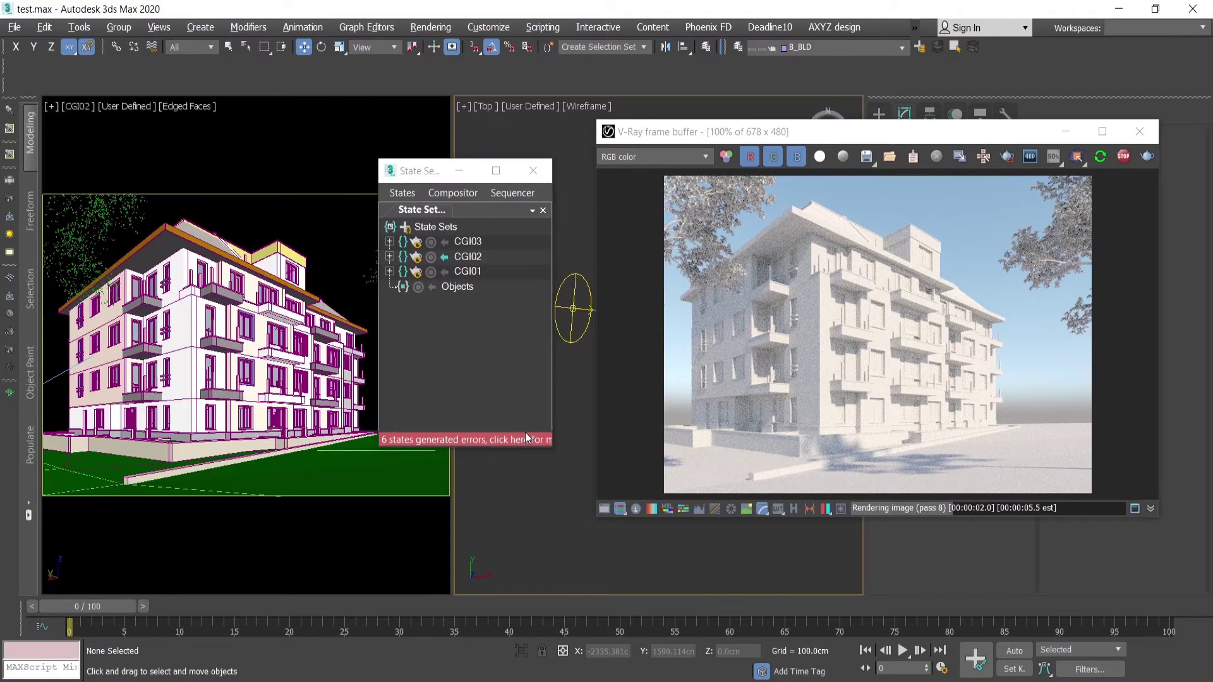
{"action": "left_click", "coordinate": [445, 241]}
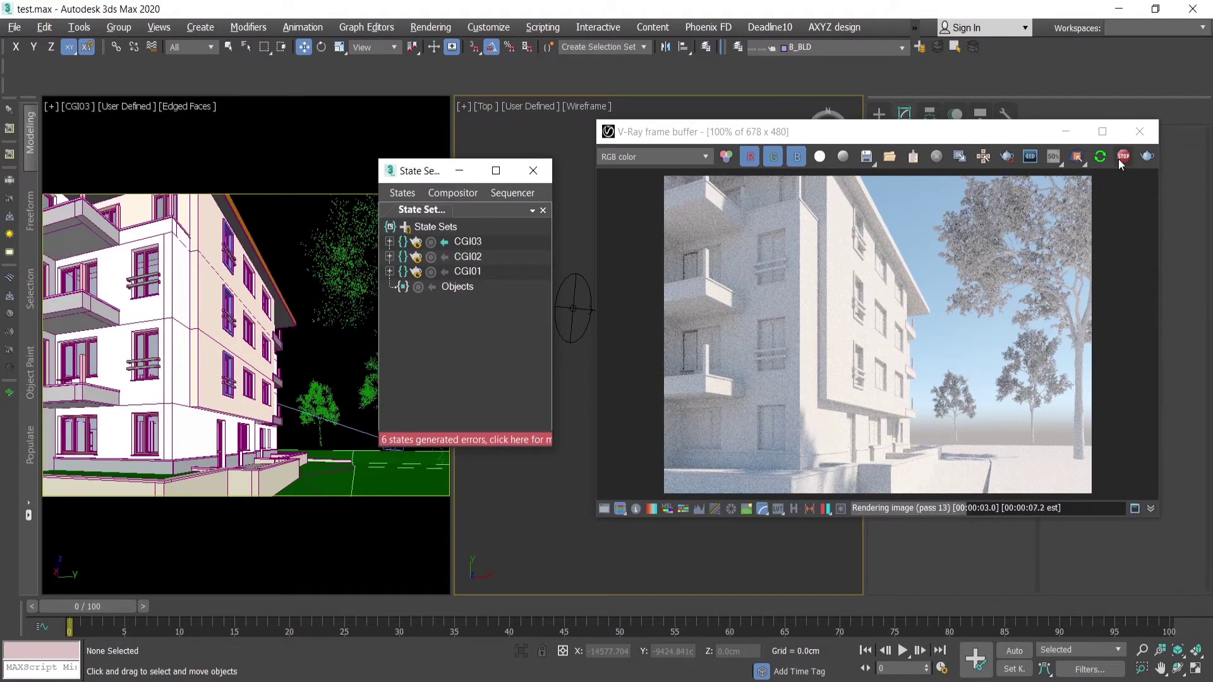
{"action": "left_click", "coordinate": [1140, 131]}
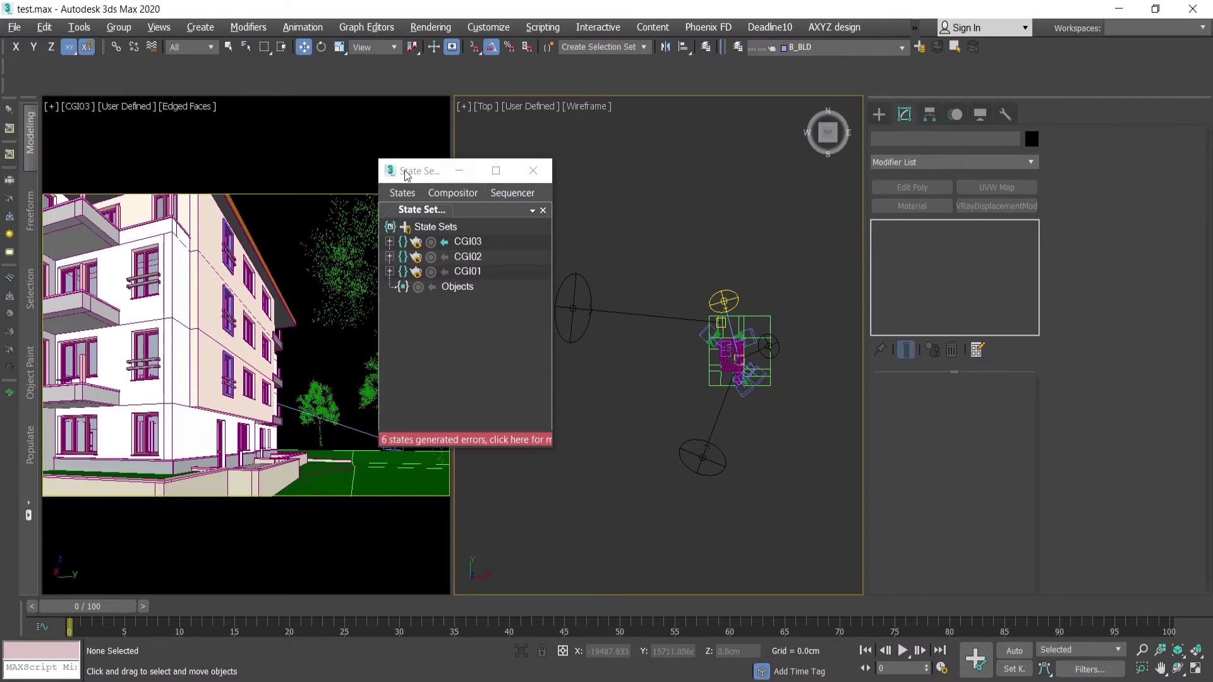
Move the State Sets window, toggle CGI03 recording off, and activate CGI02
{"action": "left_click_drag", "start_coordinate": [405, 175], "coordinate": [528, 159]}
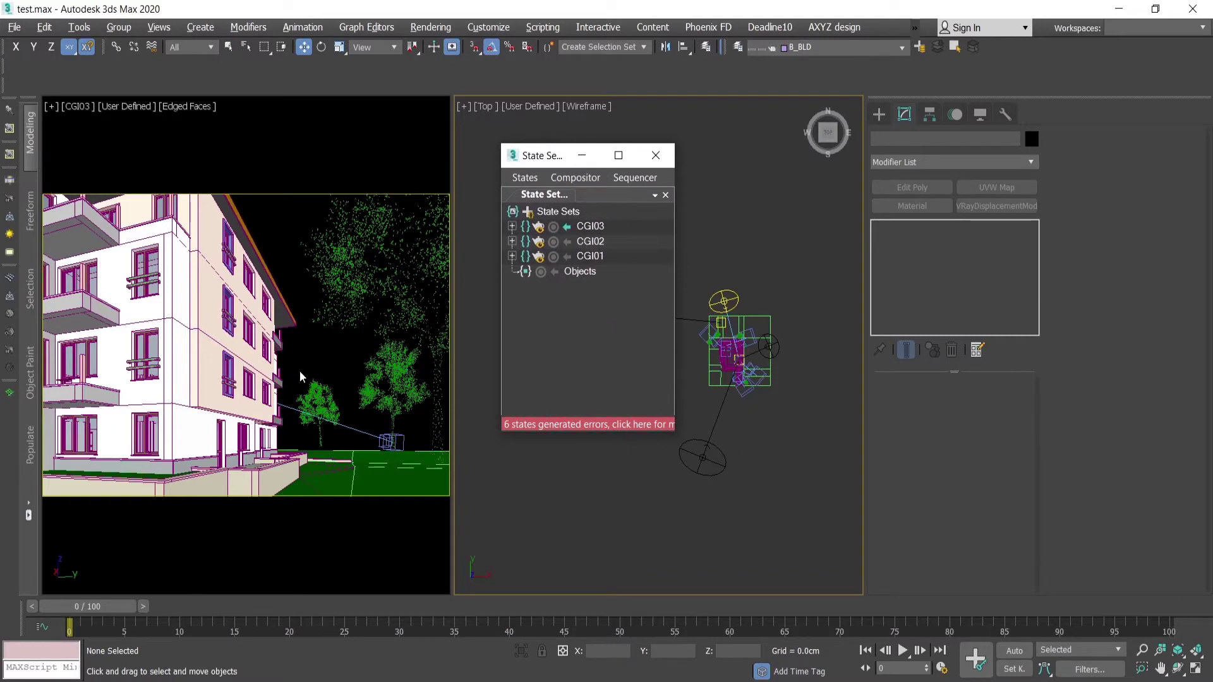
{"action": "left_click", "coordinate": [554, 227]}
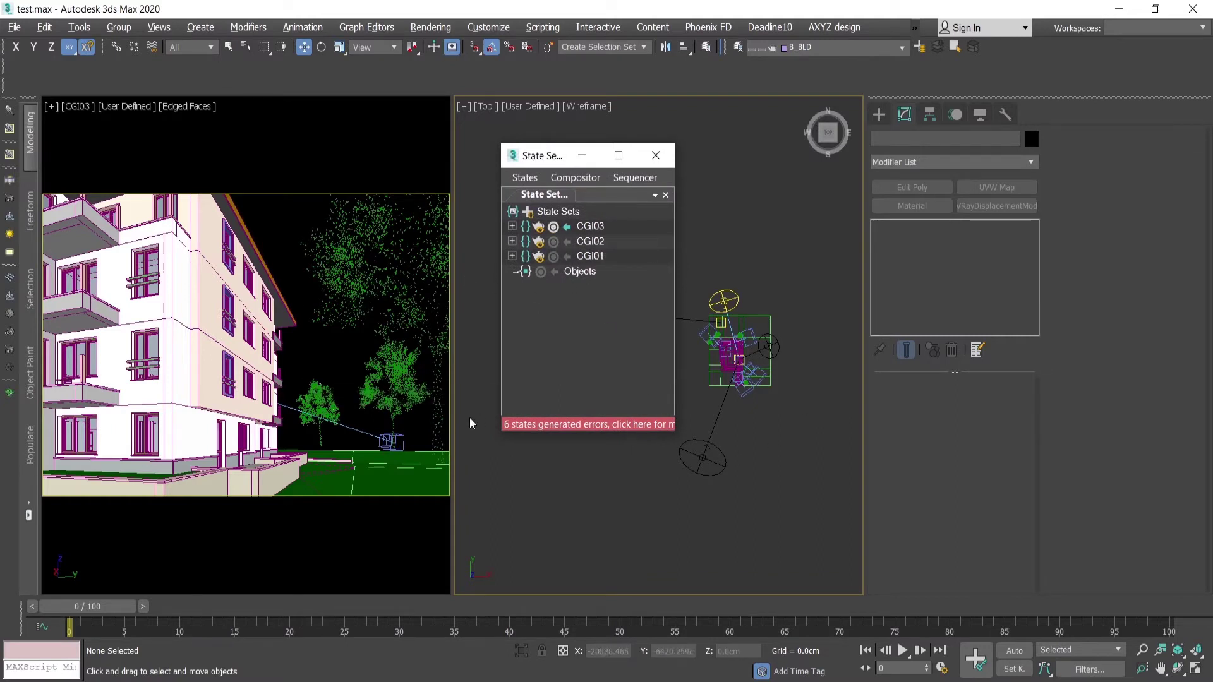
{"action": "left_click", "coordinate": [399, 386]}
{"action": "left_click", "coordinate": [717, 335]}
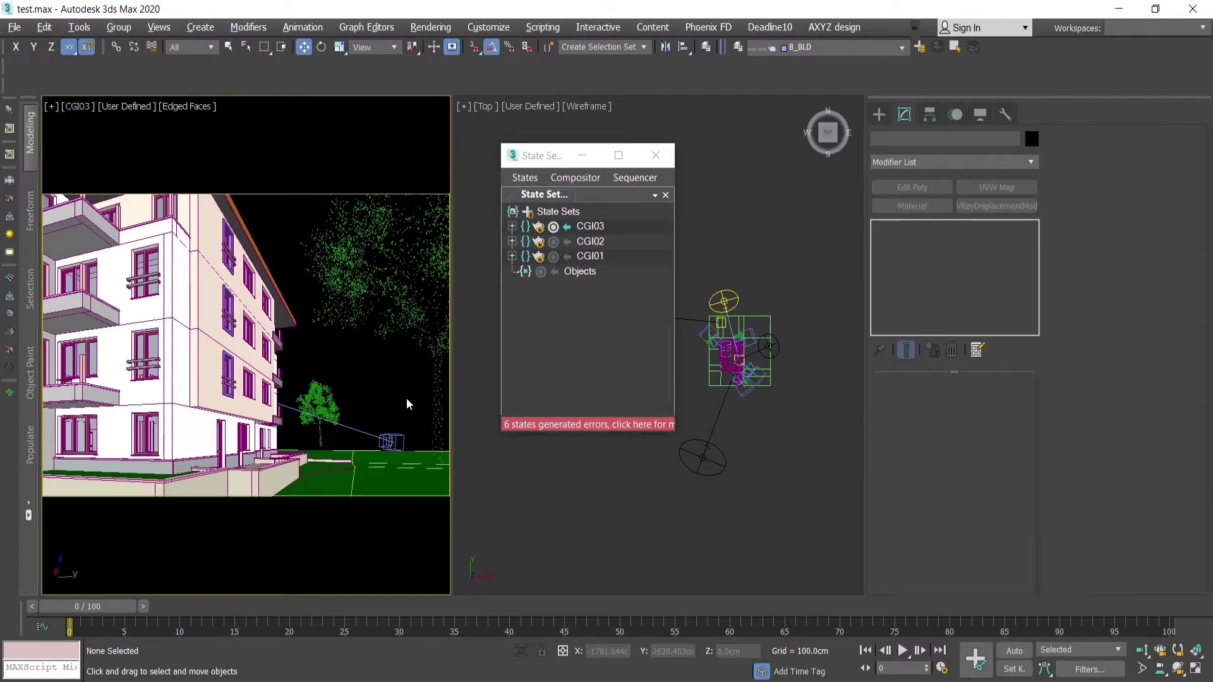
{"action": "left_click", "coordinate": [554, 227]}
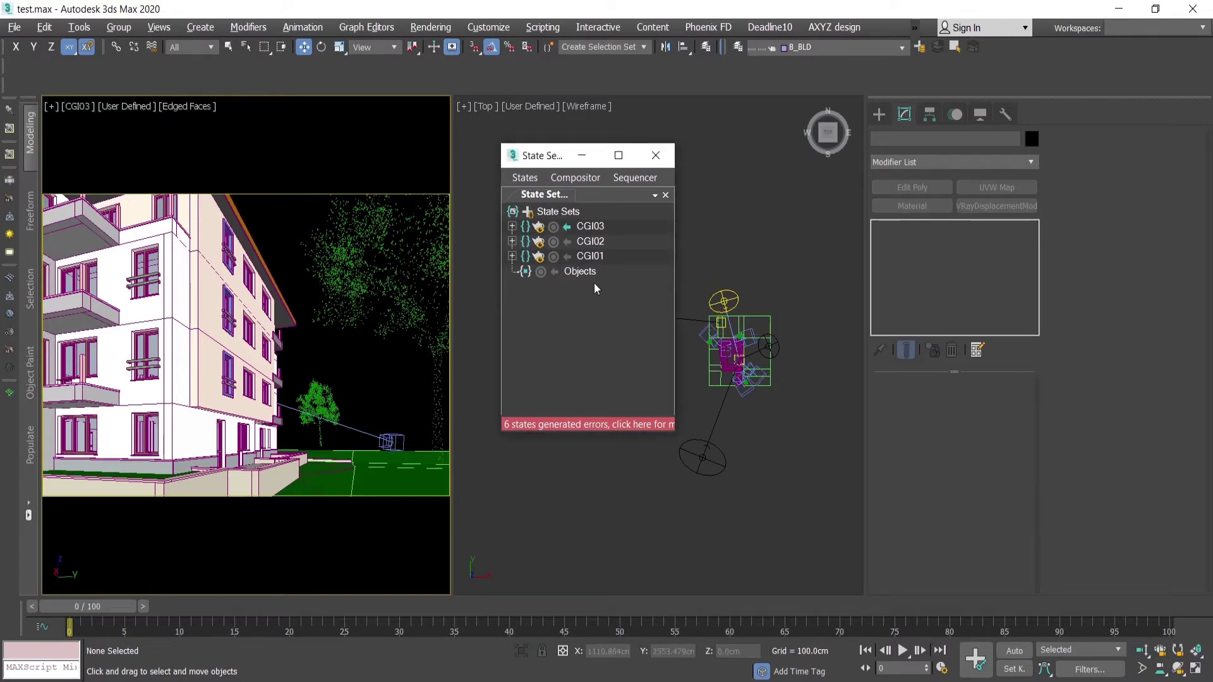
{"action": "left_click", "coordinate": [567, 229]}
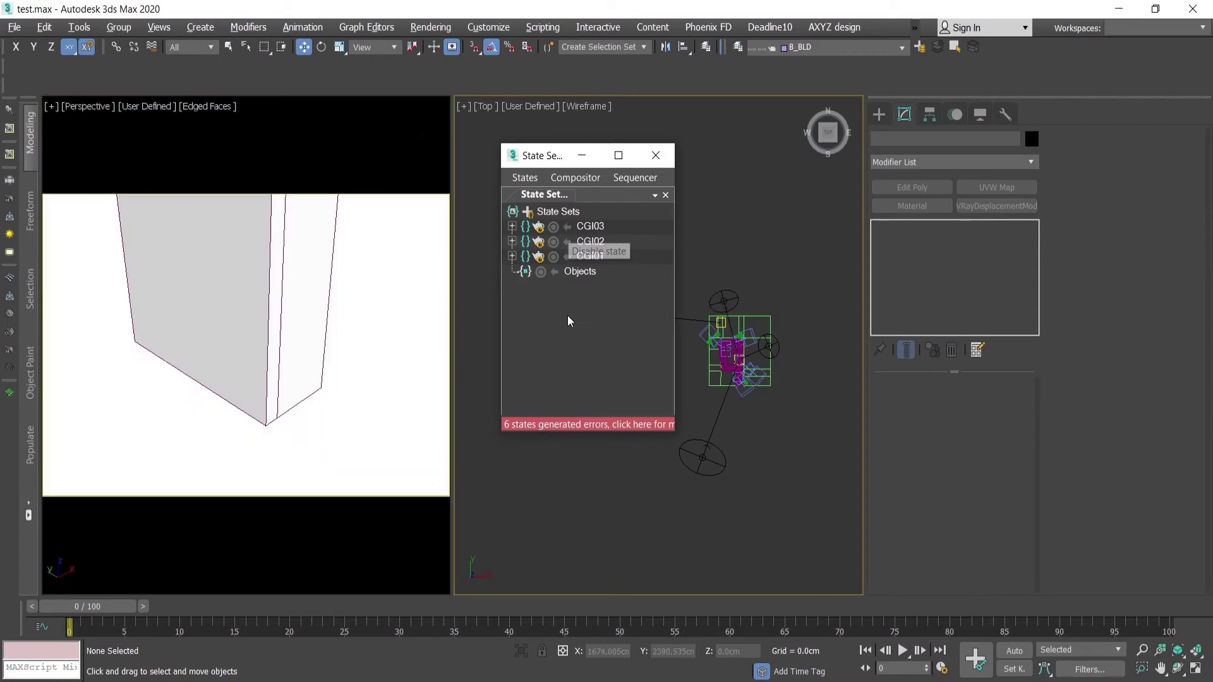
{"action": "left_click", "coordinate": [568, 242]}
{"action": "scroll", "coordinate": [735, 438], "scroll_direction": "up", "scroll_amount": 6}
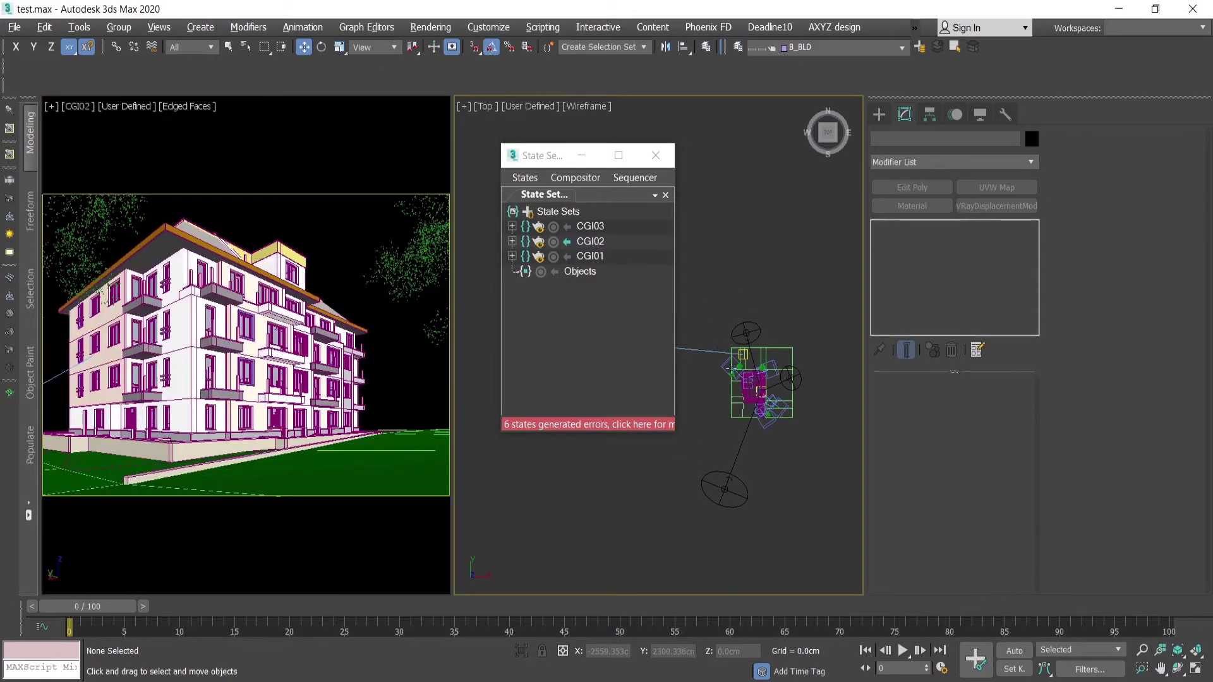
{"action": "left_click_drag", "start_coordinate": [550, 156], "coordinate": [412, 163]}
Activate CGI03 and expand it to list its node, render and viewport changes
{"action": "left_click", "coordinate": [428, 233]}
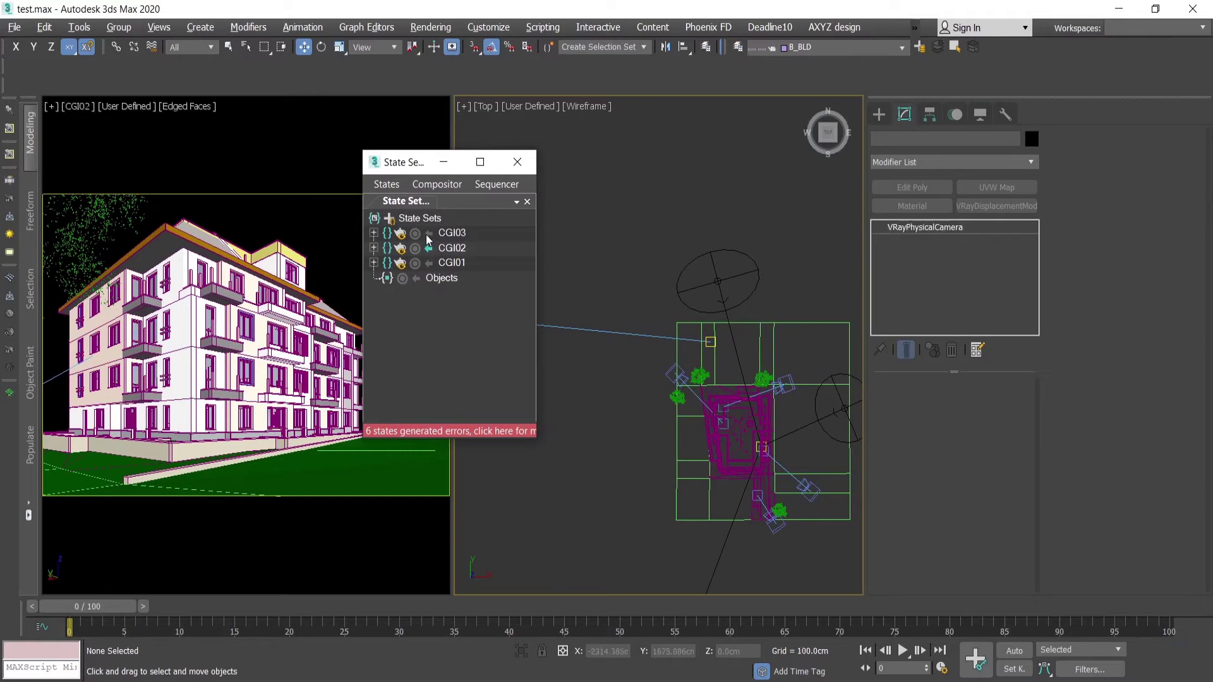
{"action": "left_click", "coordinate": [697, 397]}
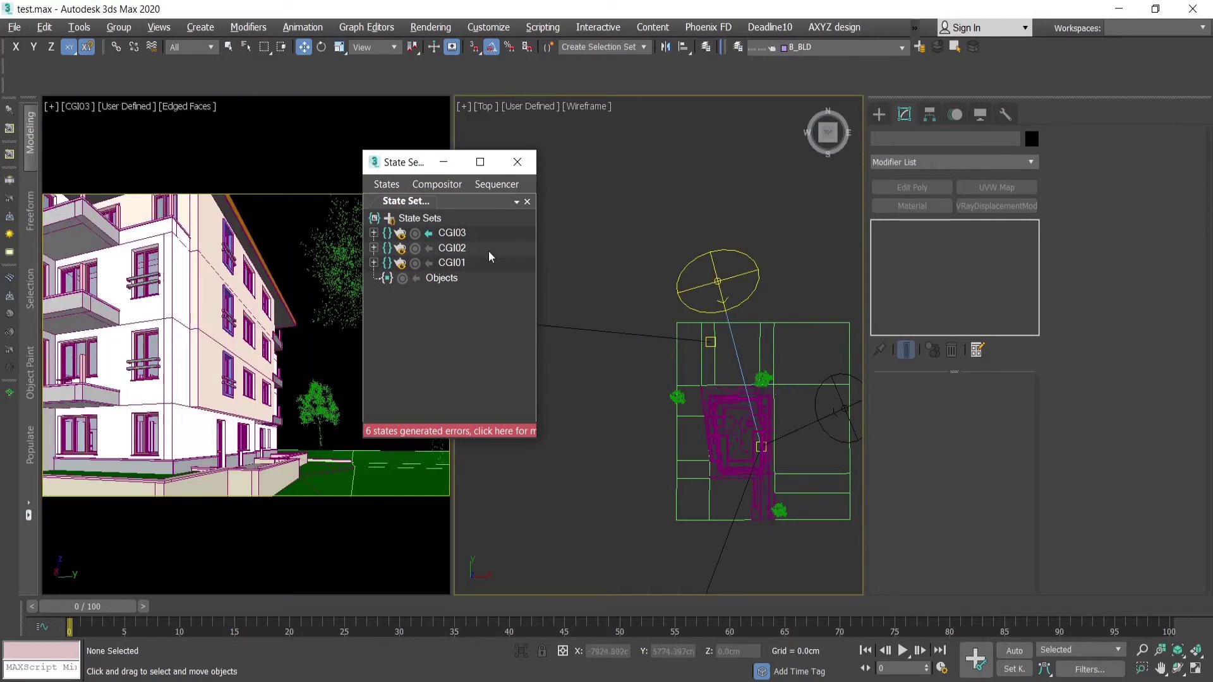
{"action": "left_click", "coordinate": [429, 248]}
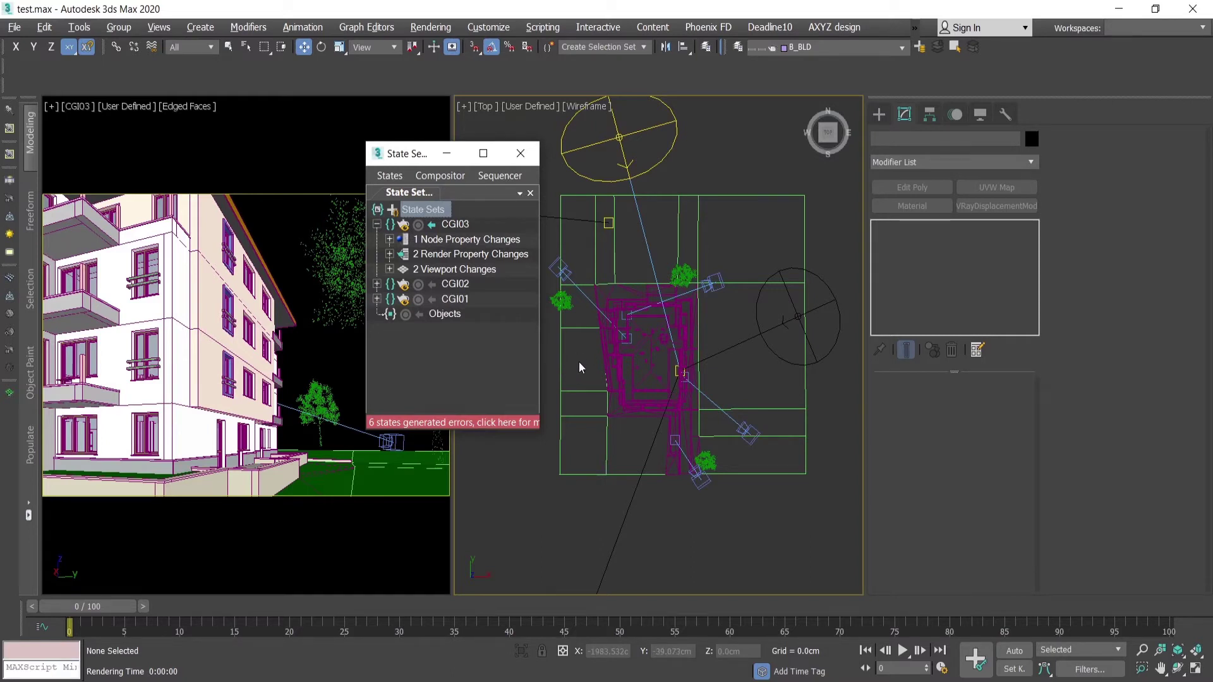
Recentre the Top view, start recording into CGI03, and deselect the VRaySun
{"action": "scroll", "coordinate": [795, 433], "scroll_direction": "down", "scroll_amount": 2}
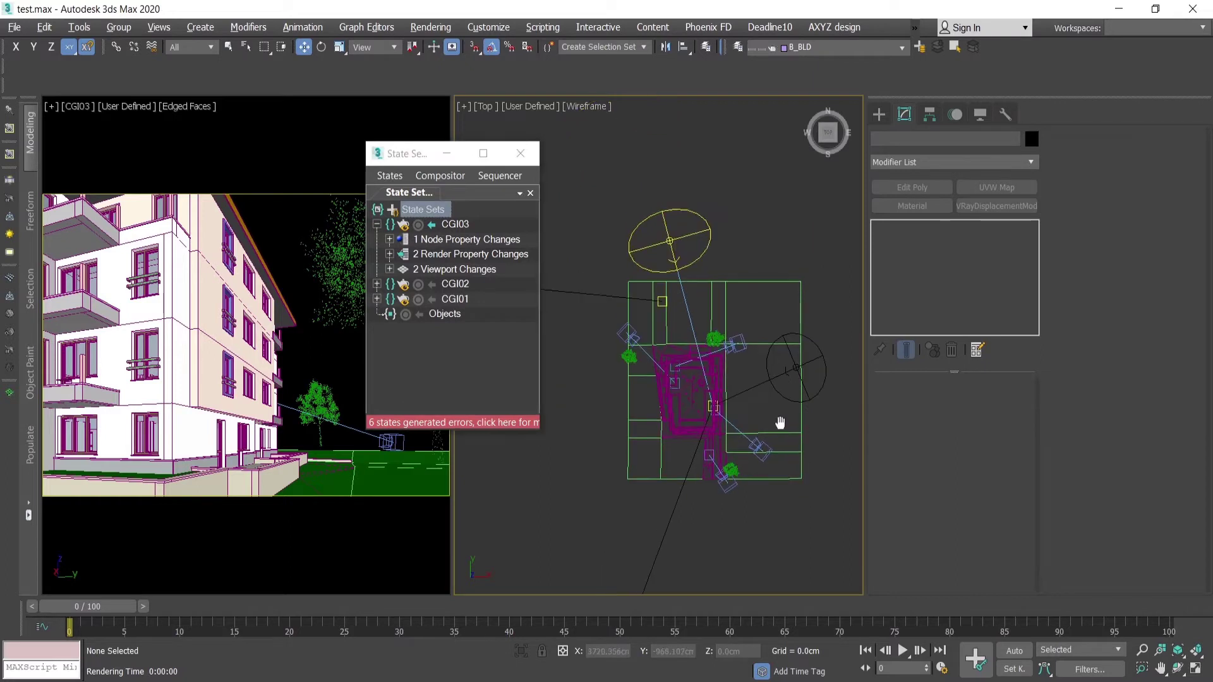
{"action": "middle_click_drag", "start_coordinate": [779, 414], "coordinate": [776, 438]}
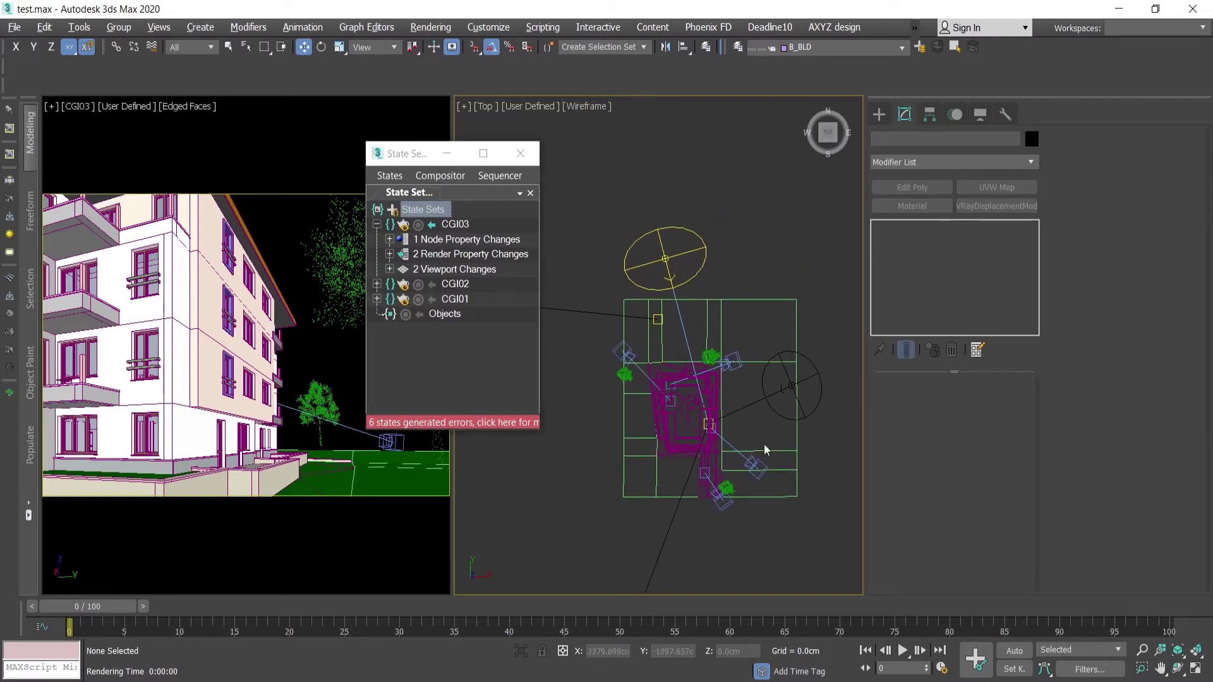
{"action": "left_click", "coordinate": [417, 229]}
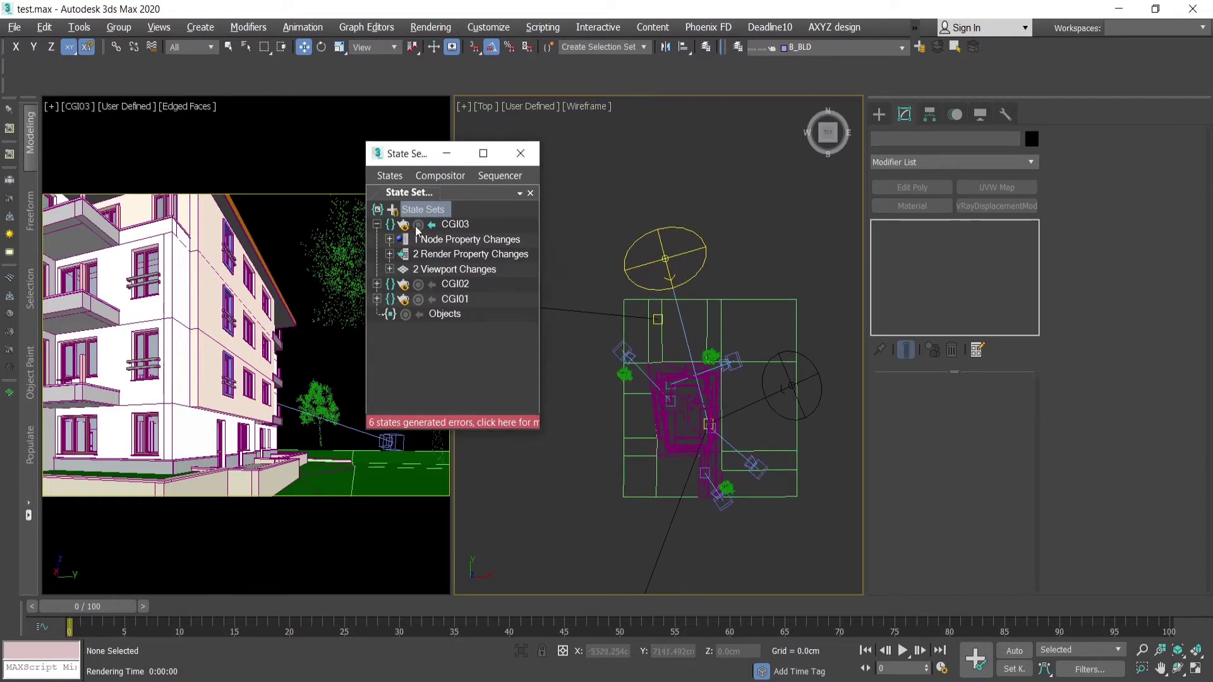
{"action": "left_click", "coordinate": [418, 225]}
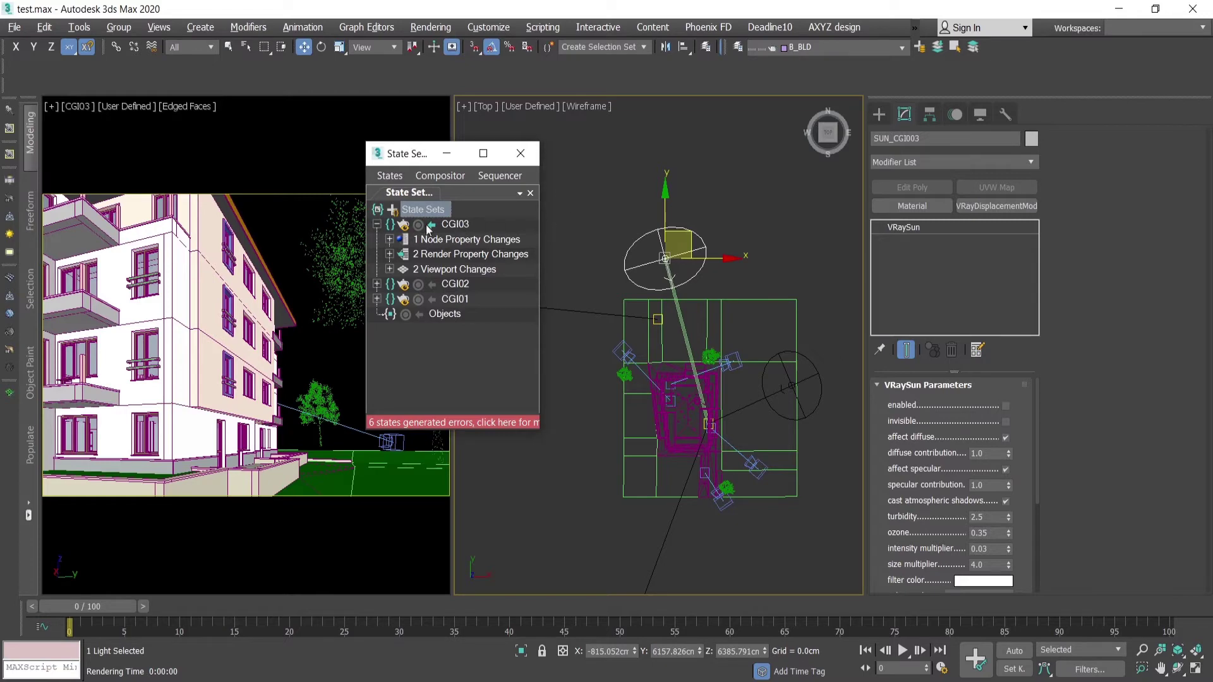
{"action": "left_click", "coordinate": [599, 181]}
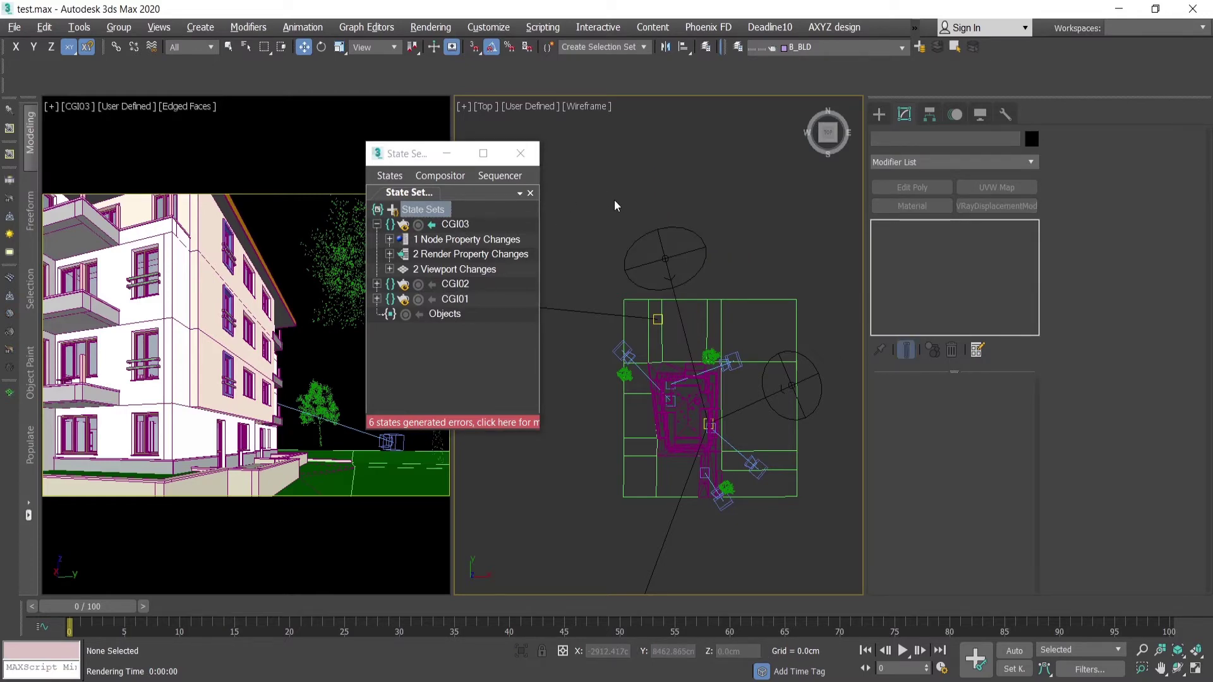
{"action": "key", "text": "m"}
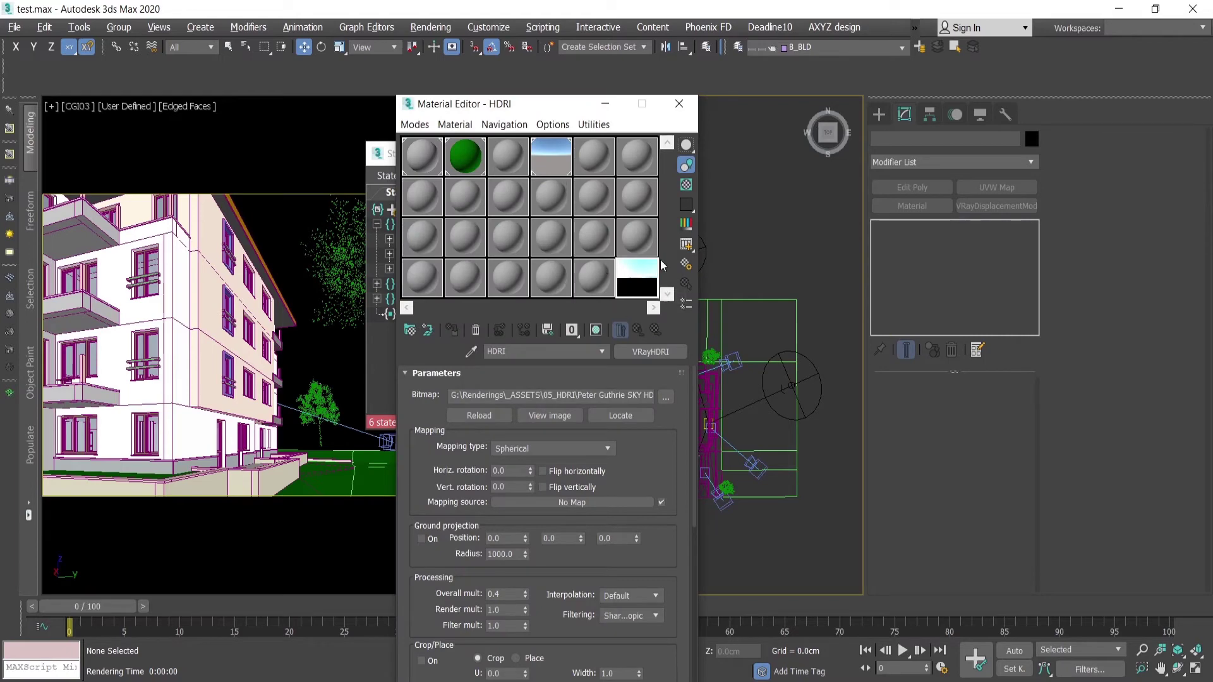
Instance the HDRI VRayHDRI map into the Environment Map slot
{"action": "key", "text": "m"}
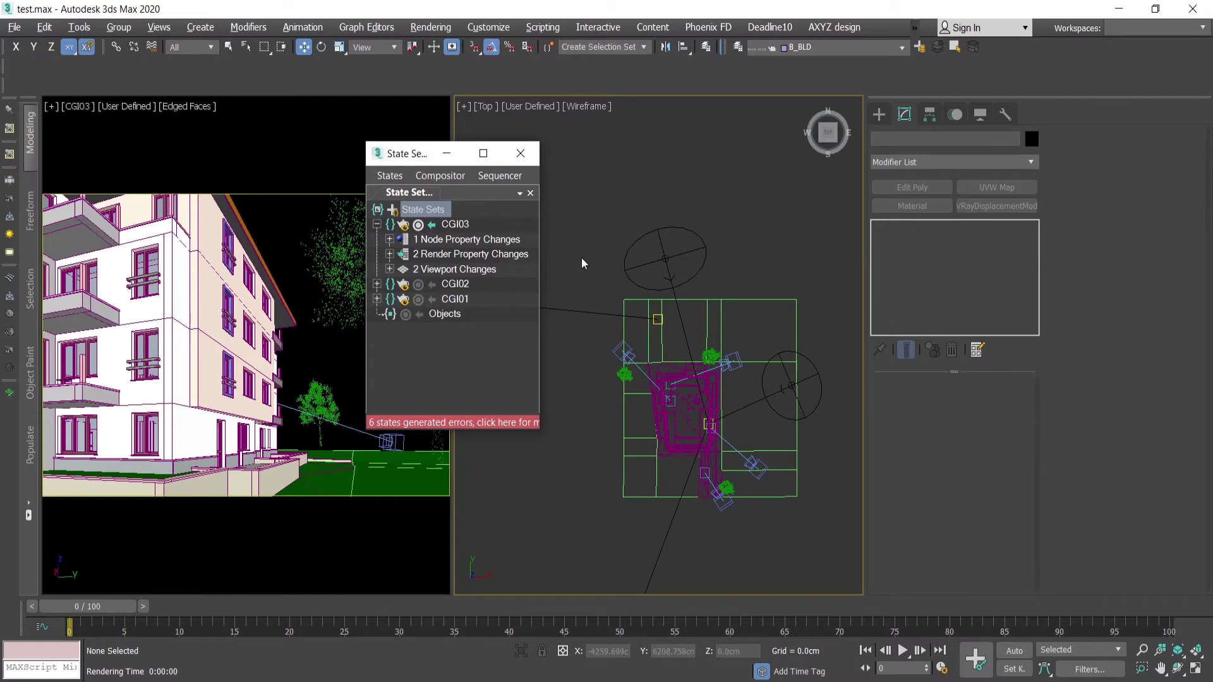
{"action": "key", "text": "8"}
{"action": "key", "text": "m"}
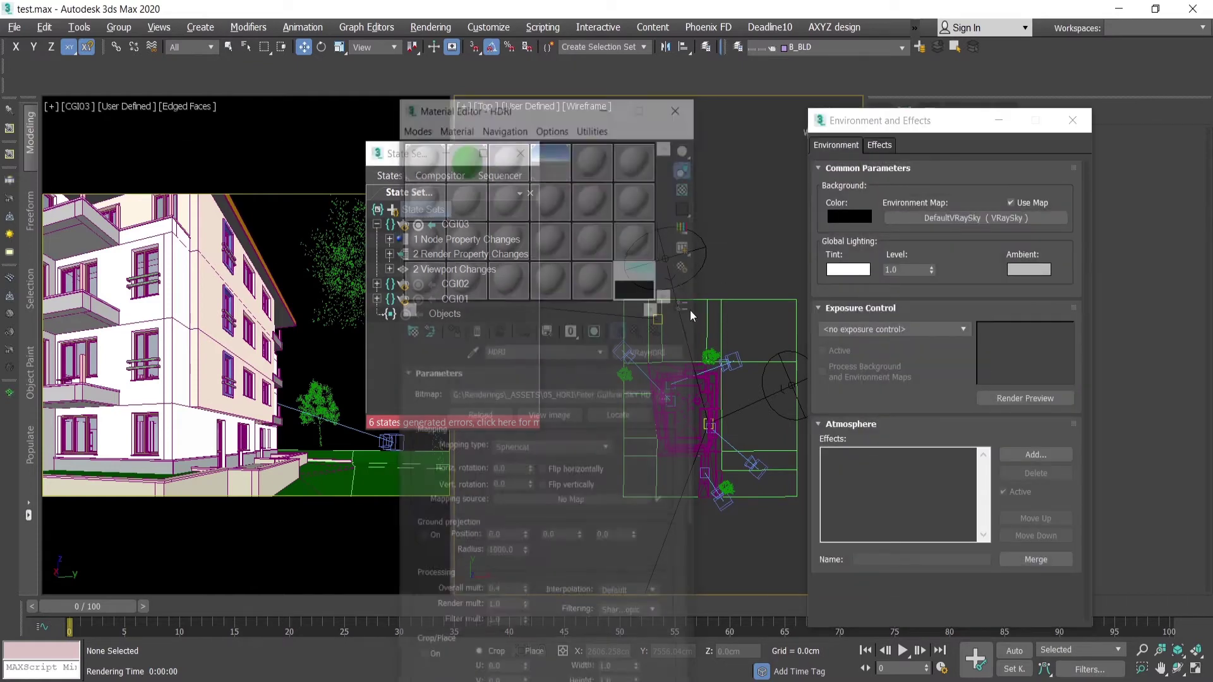
{"action": "left_click_drag", "start_coordinate": [651, 284], "coordinate": [978, 219]}
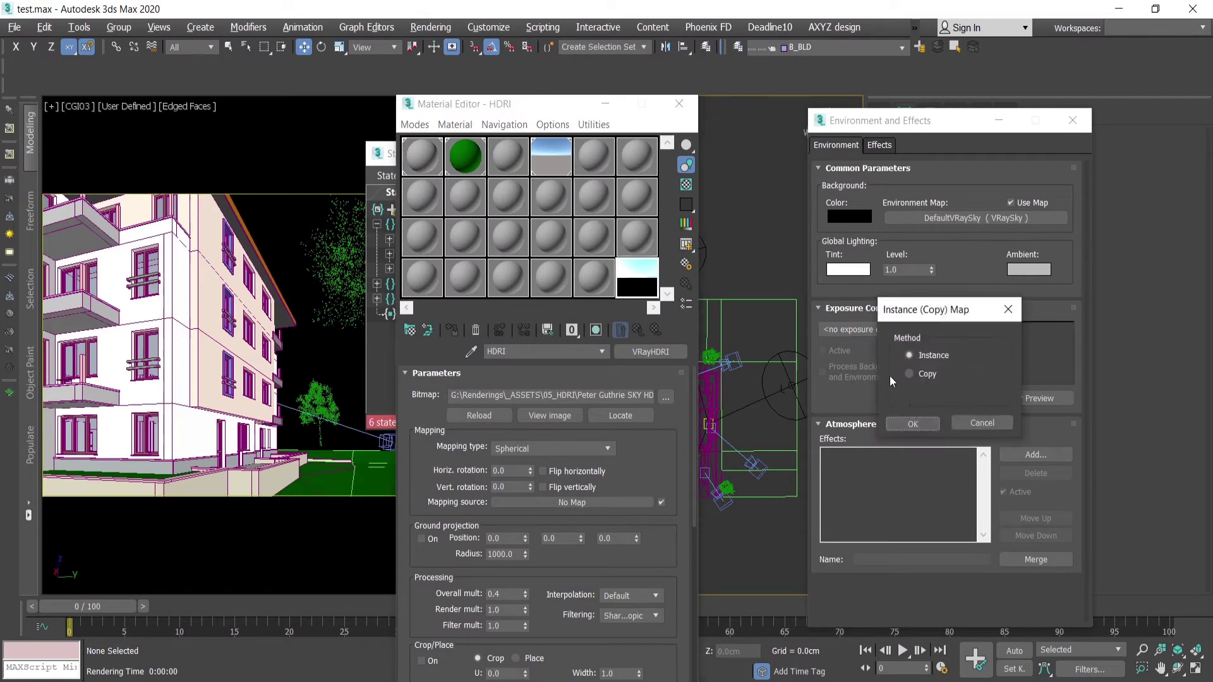
{"action": "left_click", "coordinate": [912, 423]}
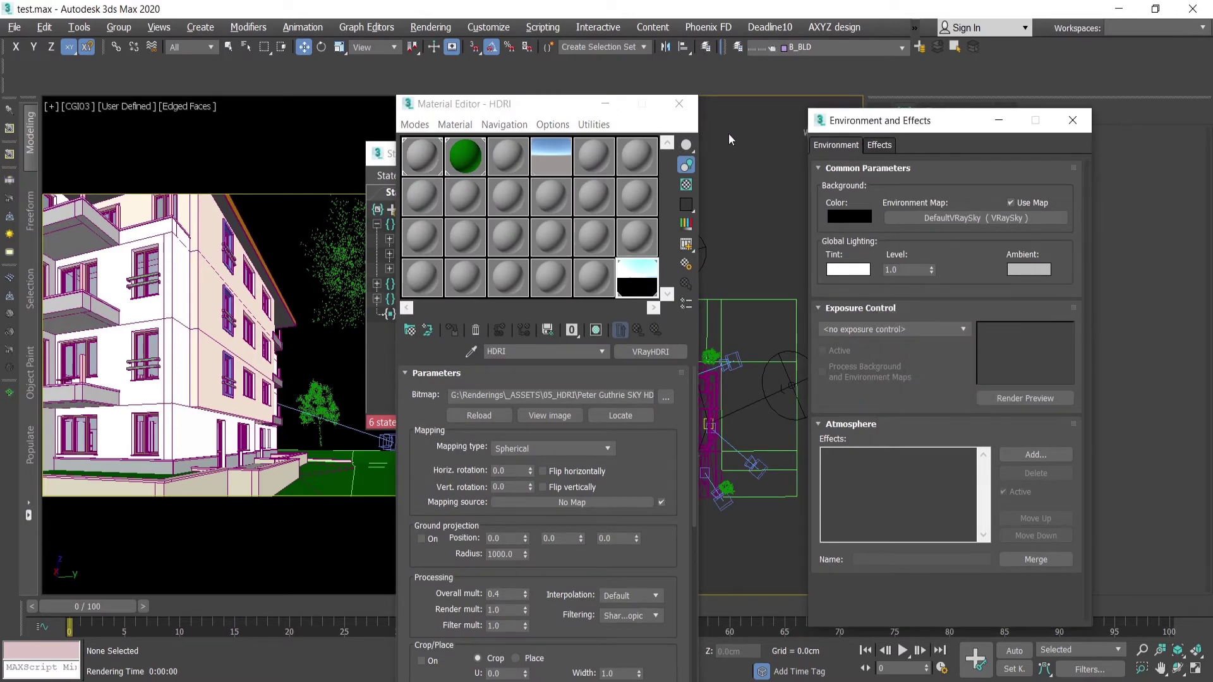
Stop CGI03 recording to capture the environment change, close the dialogs, and clear the frame buffer
{"action": "left_click", "coordinate": [680, 103]}
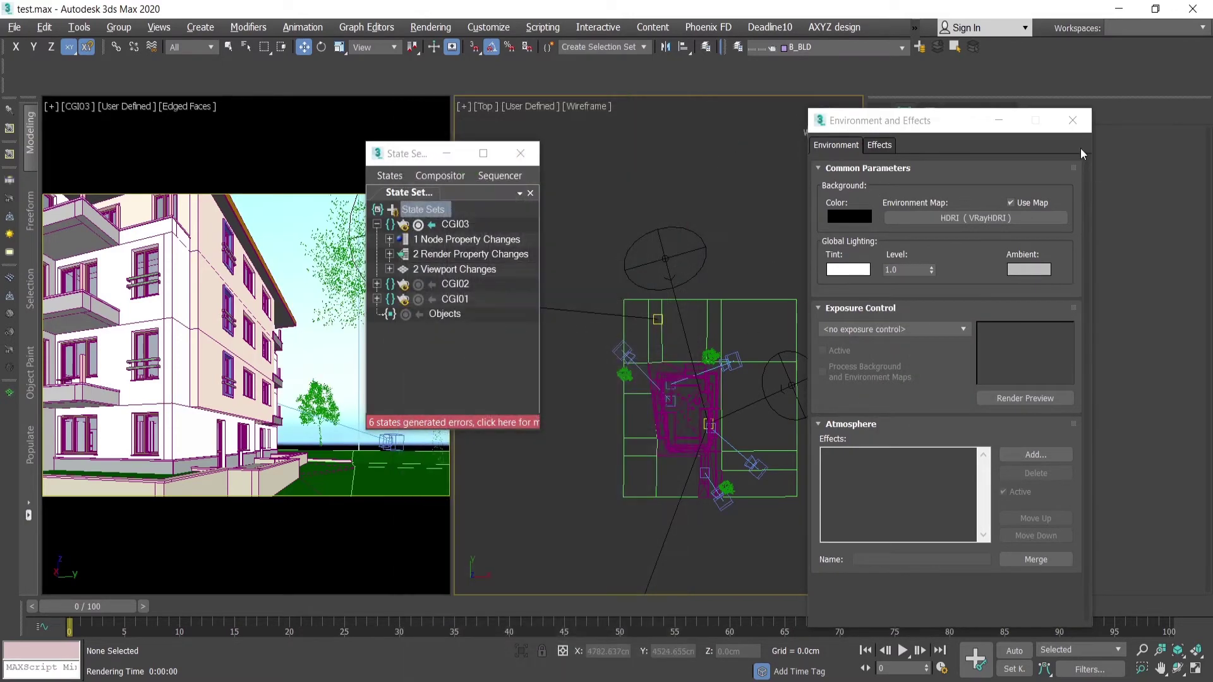
{"action": "left_click", "coordinate": [418, 226]}
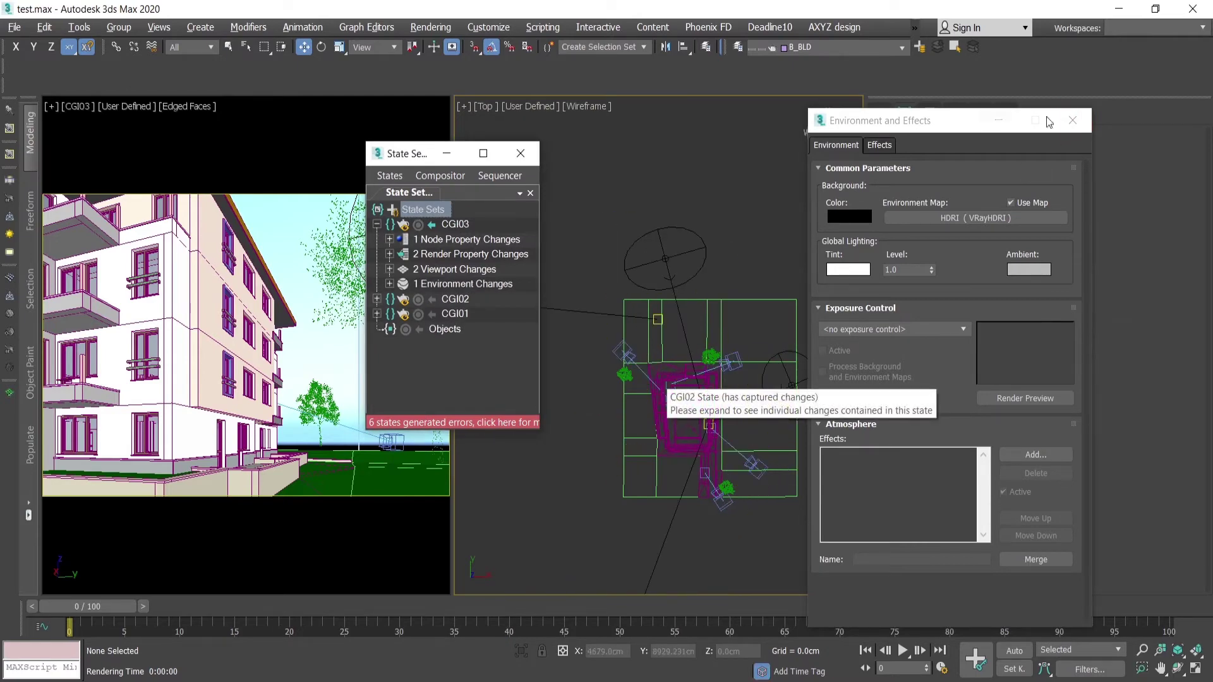
{"action": "left_click", "coordinate": [1073, 120]}
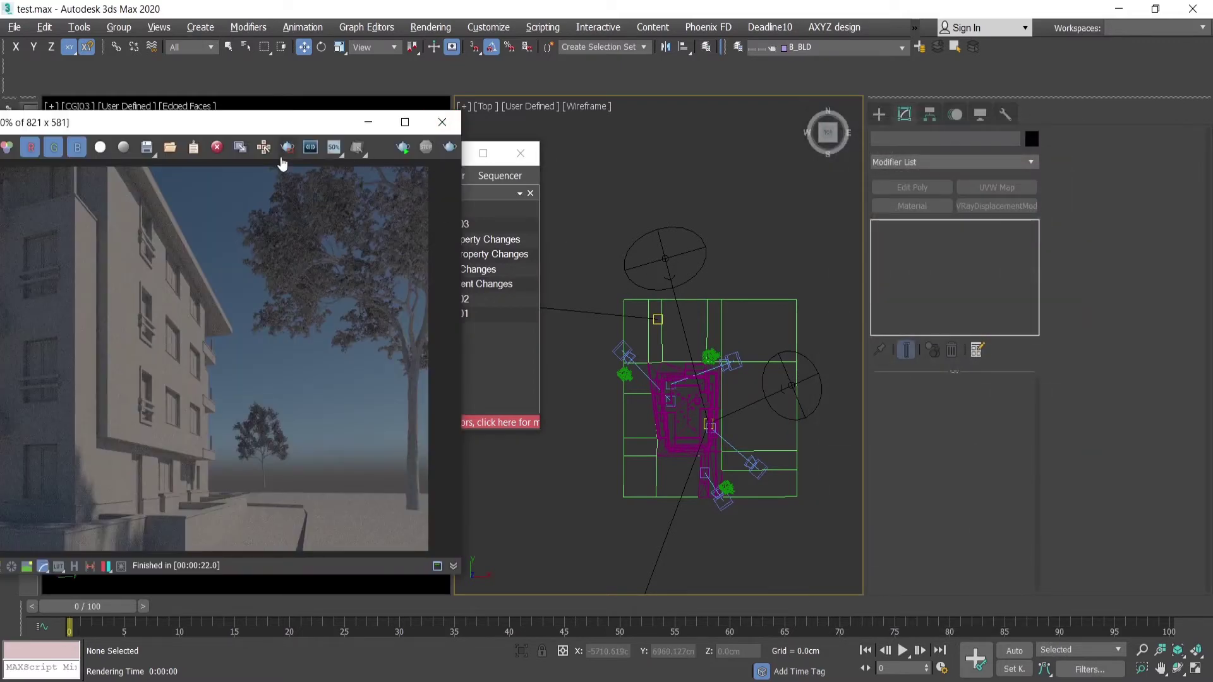
{"action": "left_click", "coordinate": [216, 147]}
Clear the frame buffer, render the CGI03 view, rearrange the windows, and make CGI02 current
{"action": "left_click", "coordinate": [612, 409]}
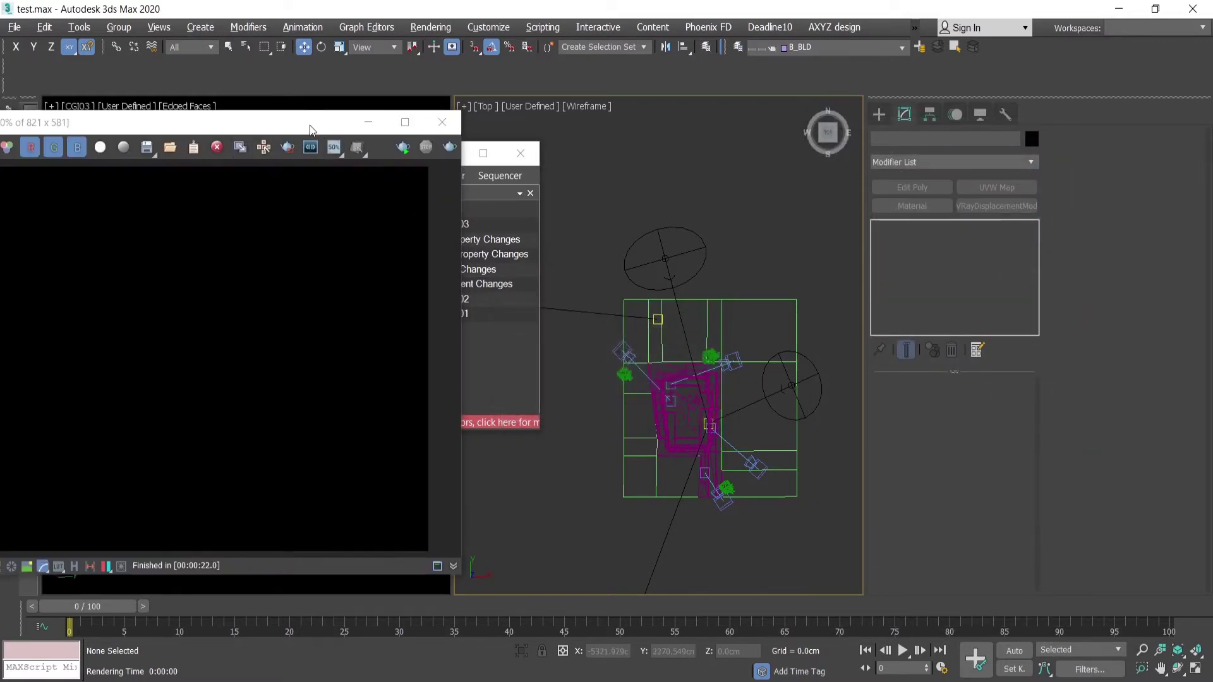
{"action": "left_click_drag", "start_coordinate": [326, 131], "coordinate": [253, 122]}
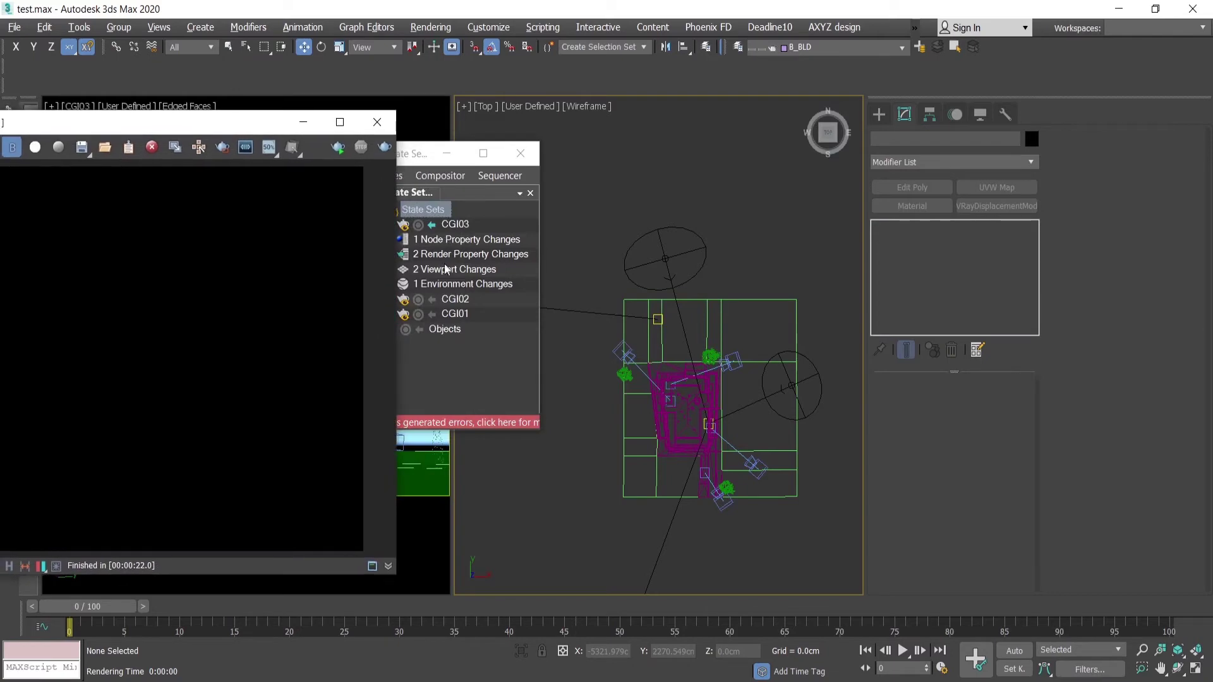
{"action": "key", "text": "shift+q"}
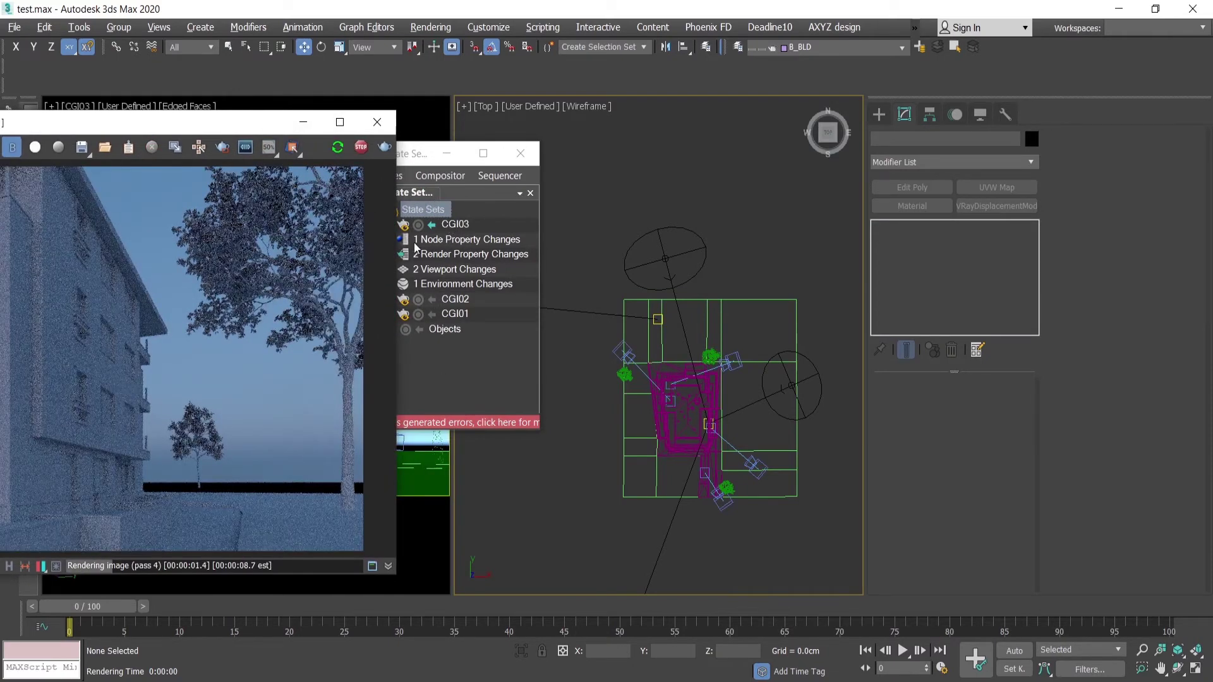
{"action": "left_click_drag", "start_coordinate": [211, 125], "coordinate": [738, 226]}
{"action": "left_click_drag", "start_coordinate": [392, 181], "coordinate": [366, 124]}
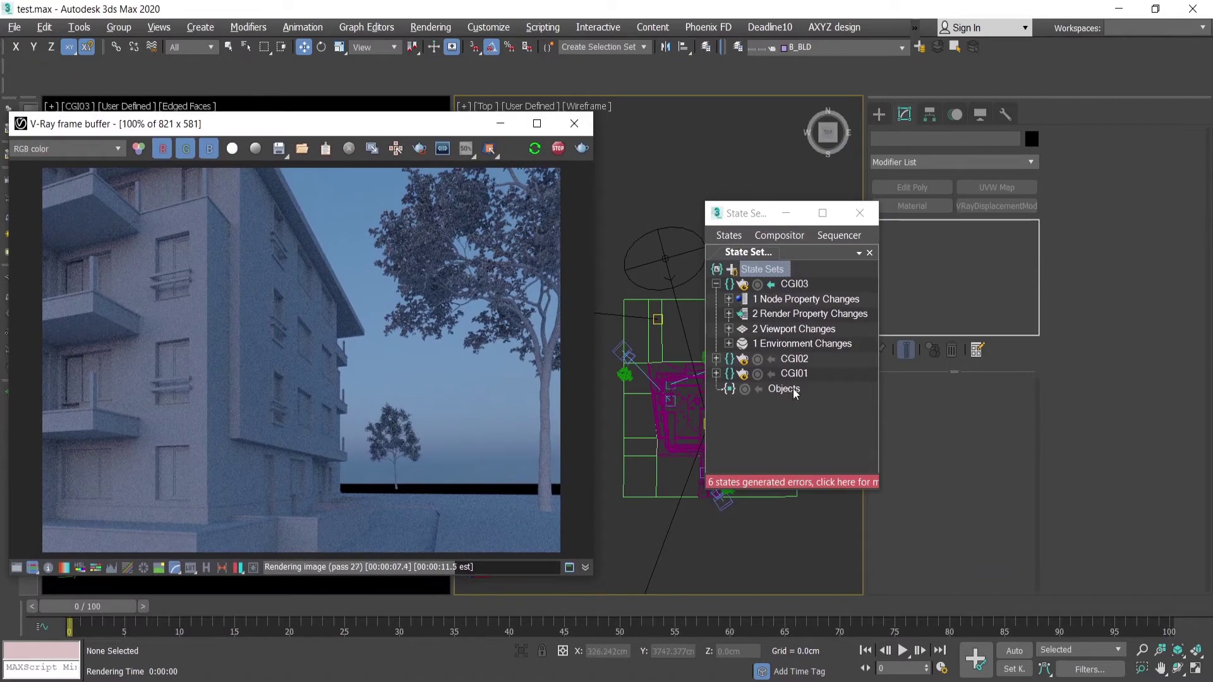
{"action": "left_click", "coordinate": [769, 359]}
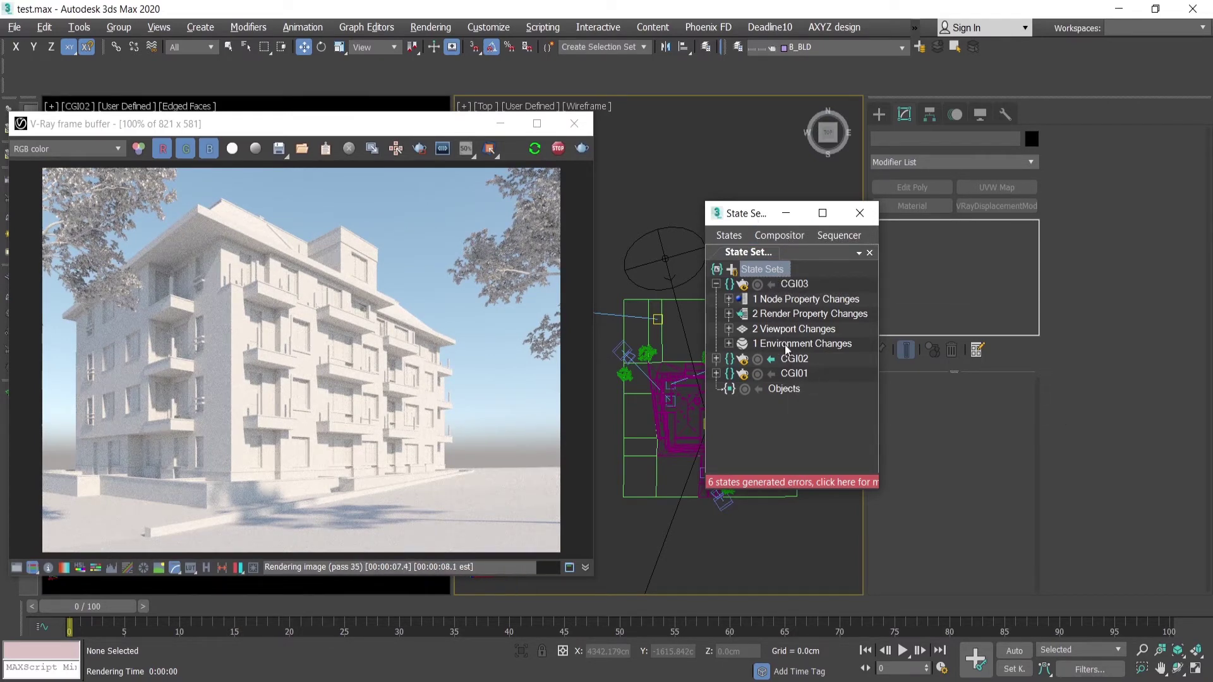
Switch to CGI01 and then CGI02, and open Environment and Effects beside State Sets
{"action": "left_click", "coordinate": [771, 373]}
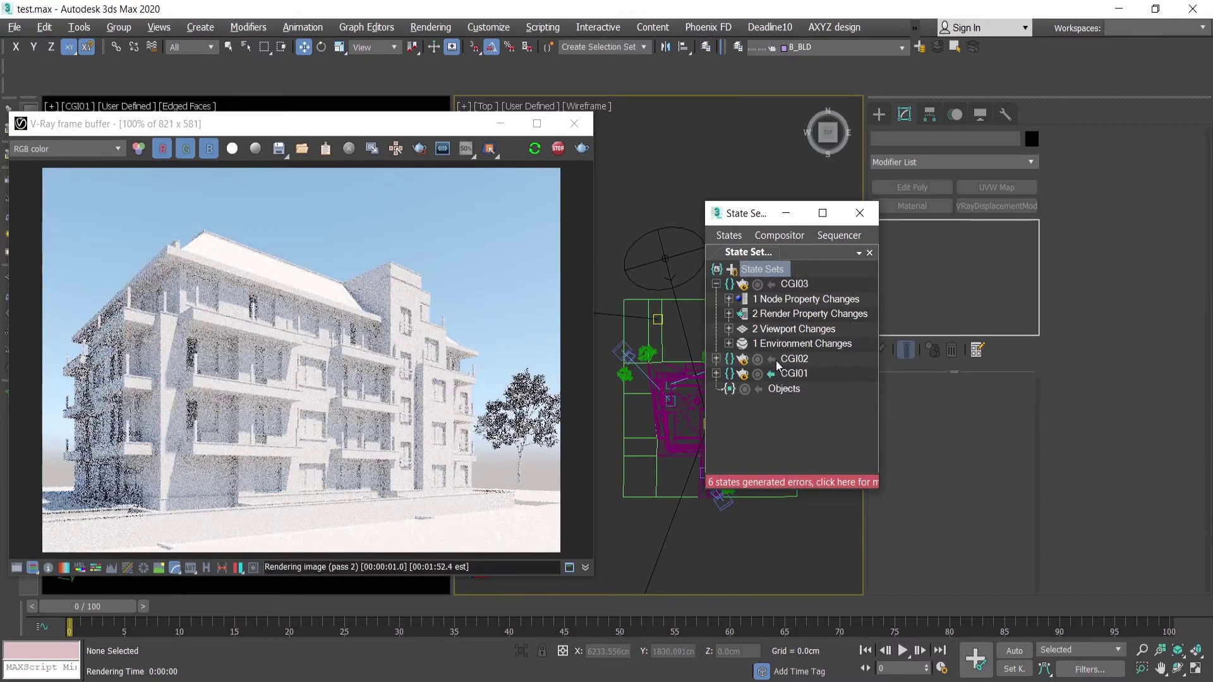
{"action": "left_click", "coordinate": [771, 359]}
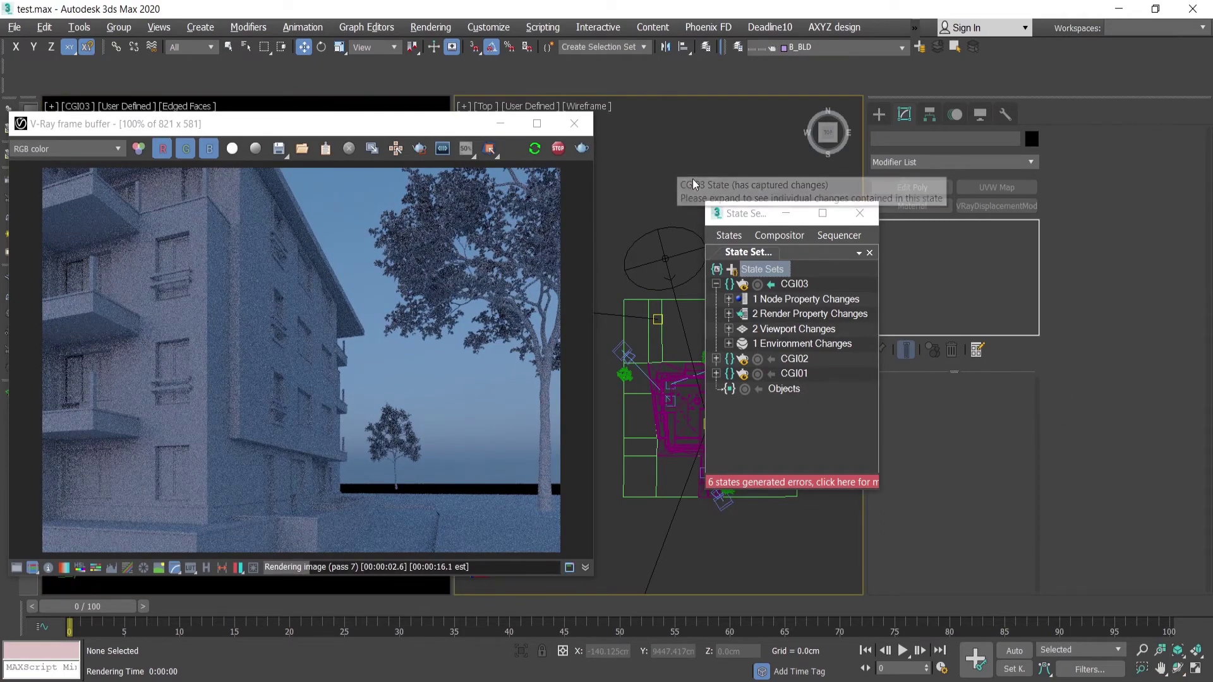
{"action": "key", "text": "8"}
{"action": "left_click_drag", "start_coordinate": [951, 125], "coordinate": [408, 118]}
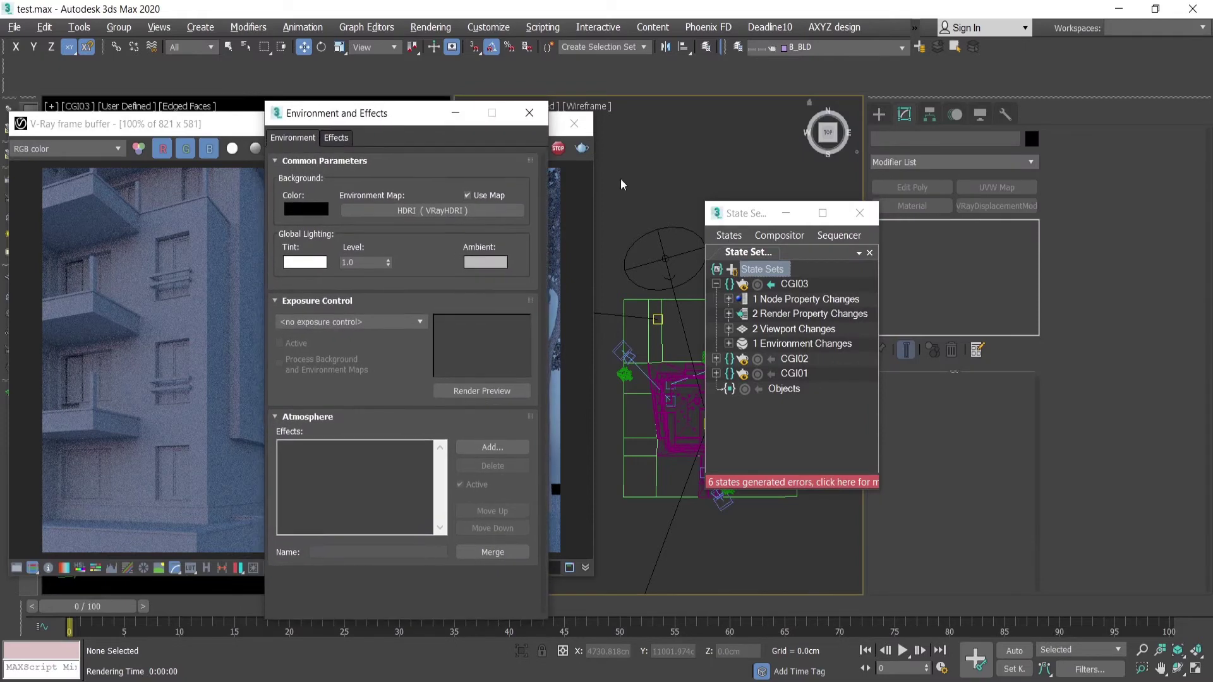
Make CGI02 then CGI03 current to compare environment maps, and bring the CGI03 render forward
{"action": "left_click", "coordinate": [771, 359]}
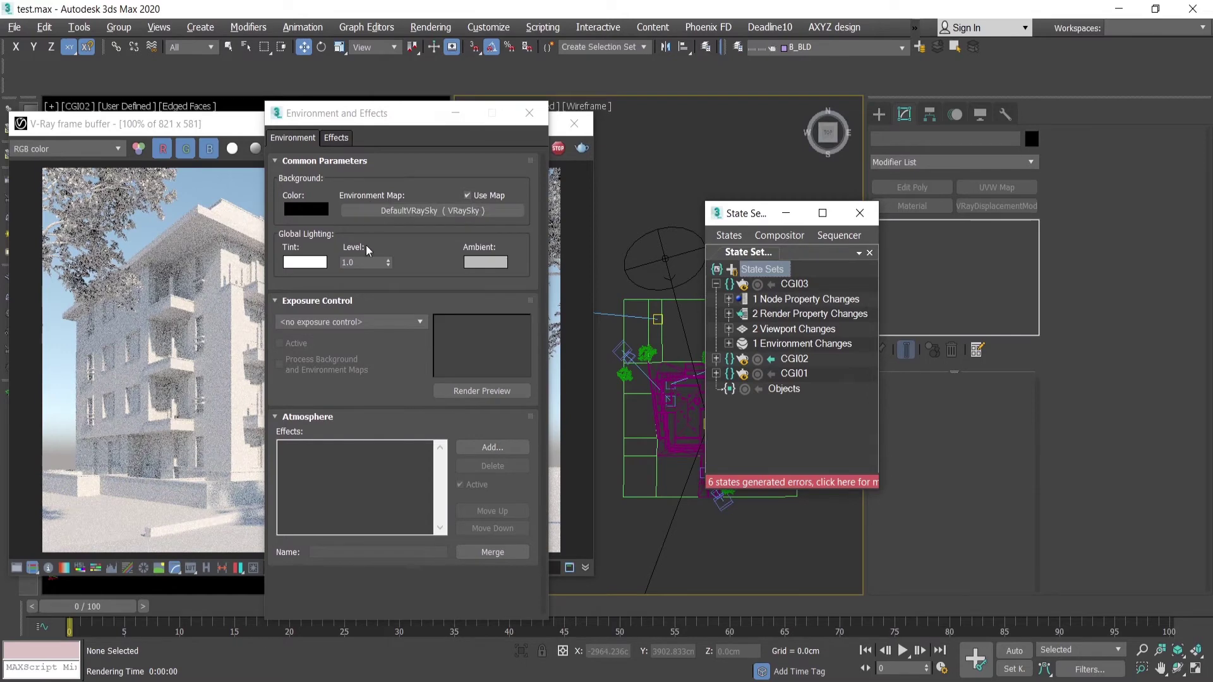
{"action": "left_click", "coordinate": [772, 284]}
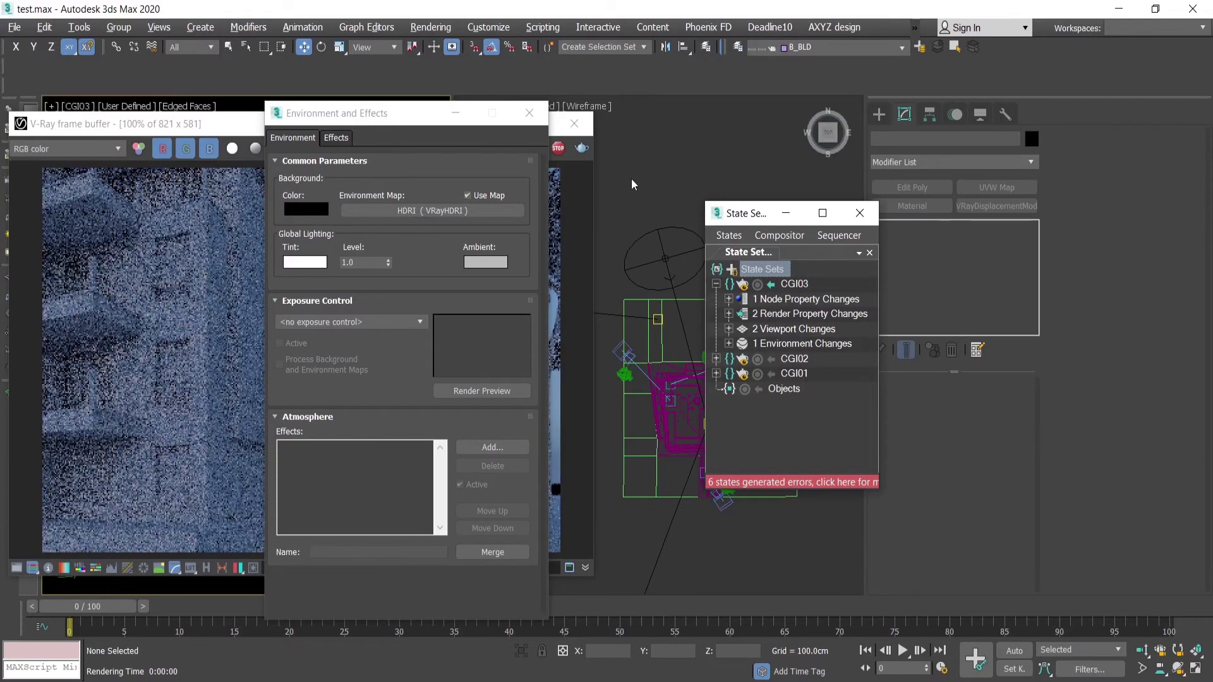
{"action": "left_click", "coordinate": [558, 362]}
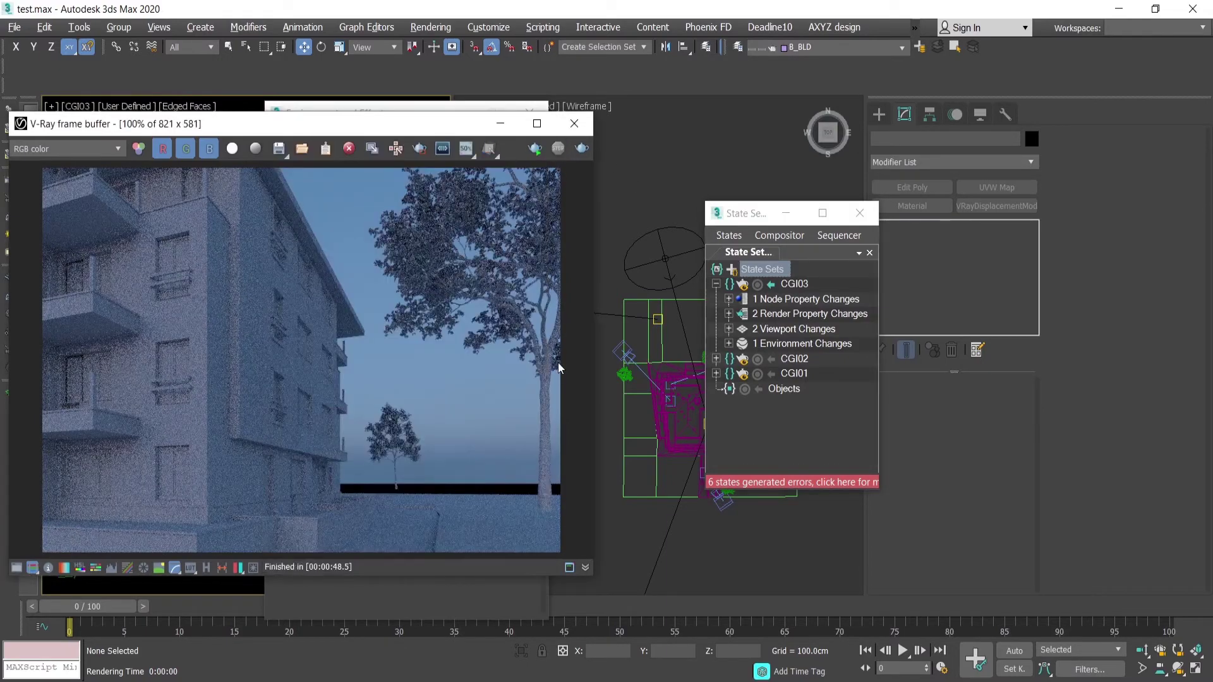
{"action": "left_click_drag", "start_coordinate": [752, 213], "coordinate": [826, 220]}
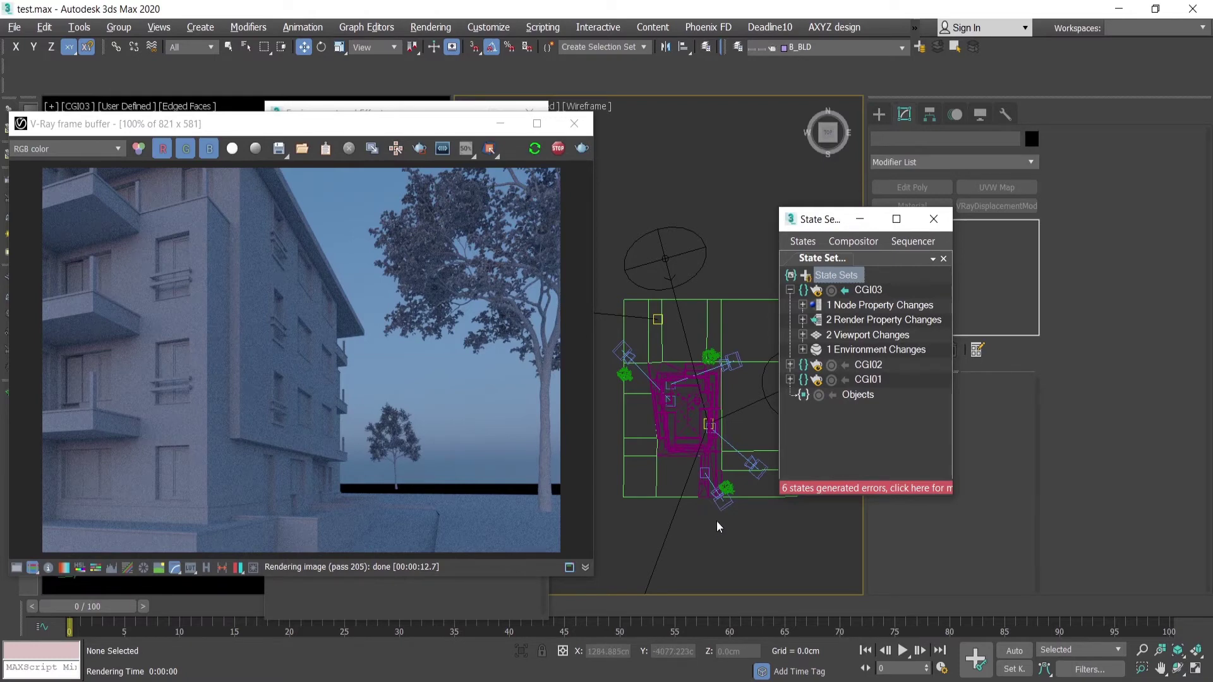
{"action": "left_click", "coordinate": [849, 379]}
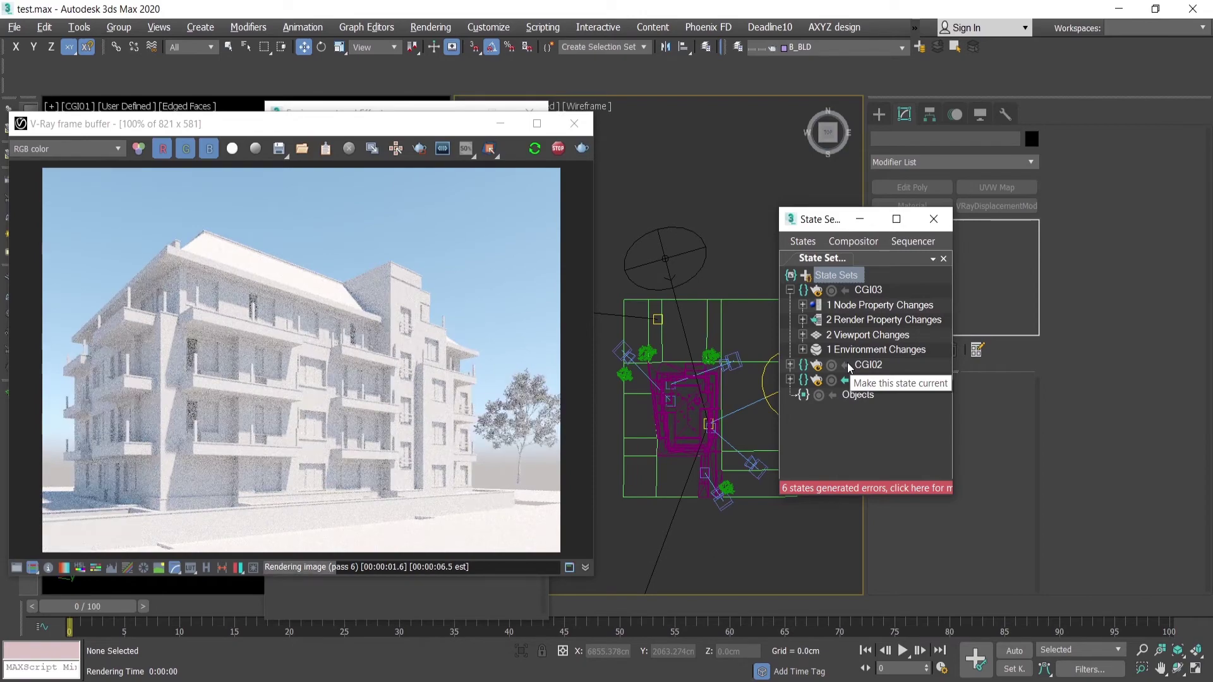
{"action": "left_click", "coordinate": [846, 365]}
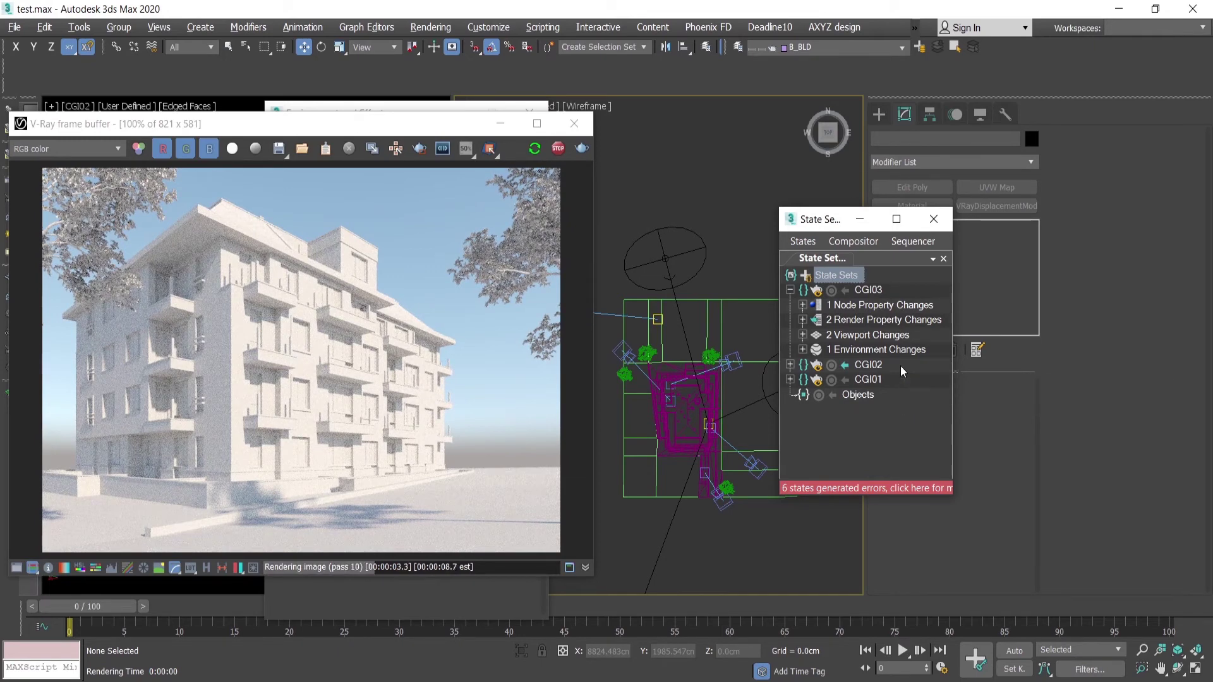
{"action": "left_click", "coordinate": [847, 288]}
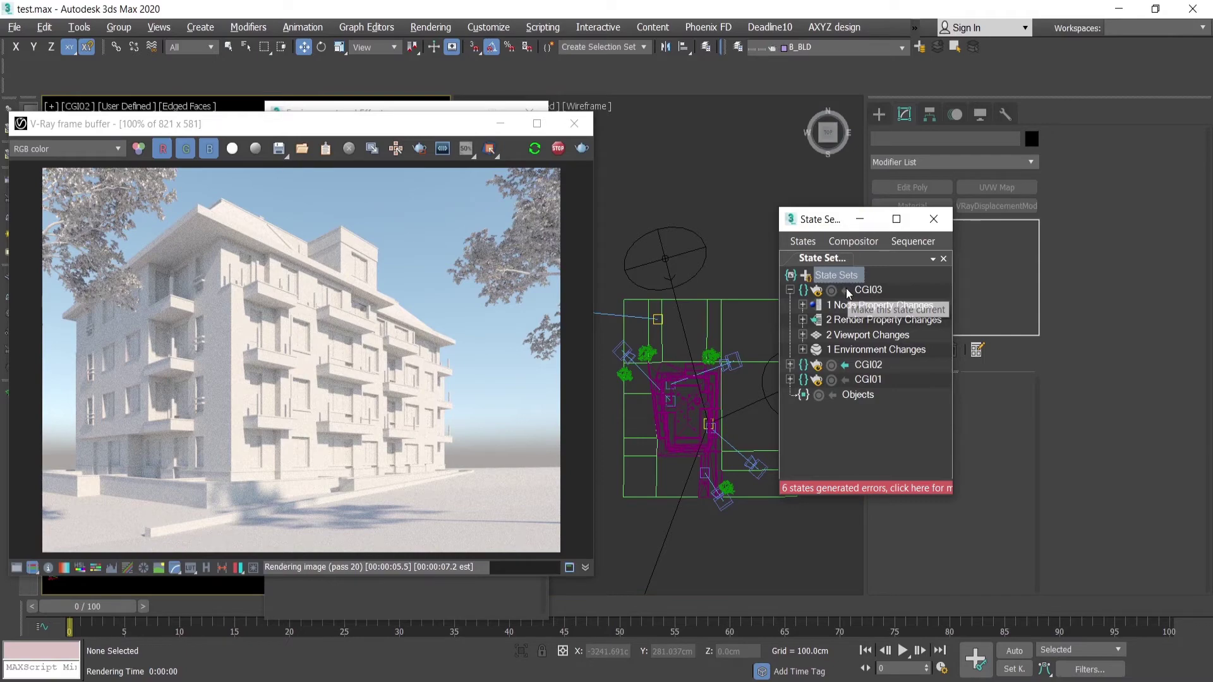
{"action": "left_click", "coordinate": [847, 288]}
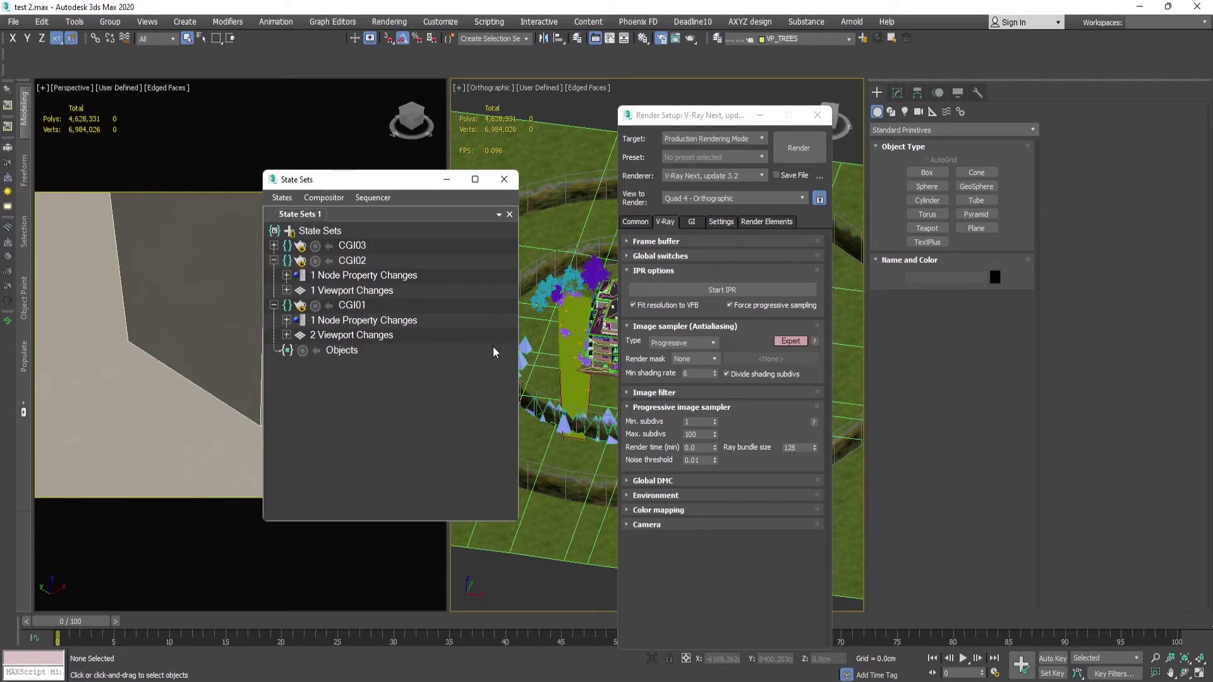
Collapse the IPR options in Render Setup and make CGI01 the current state
{"action": "left_click", "coordinate": [665, 268]}
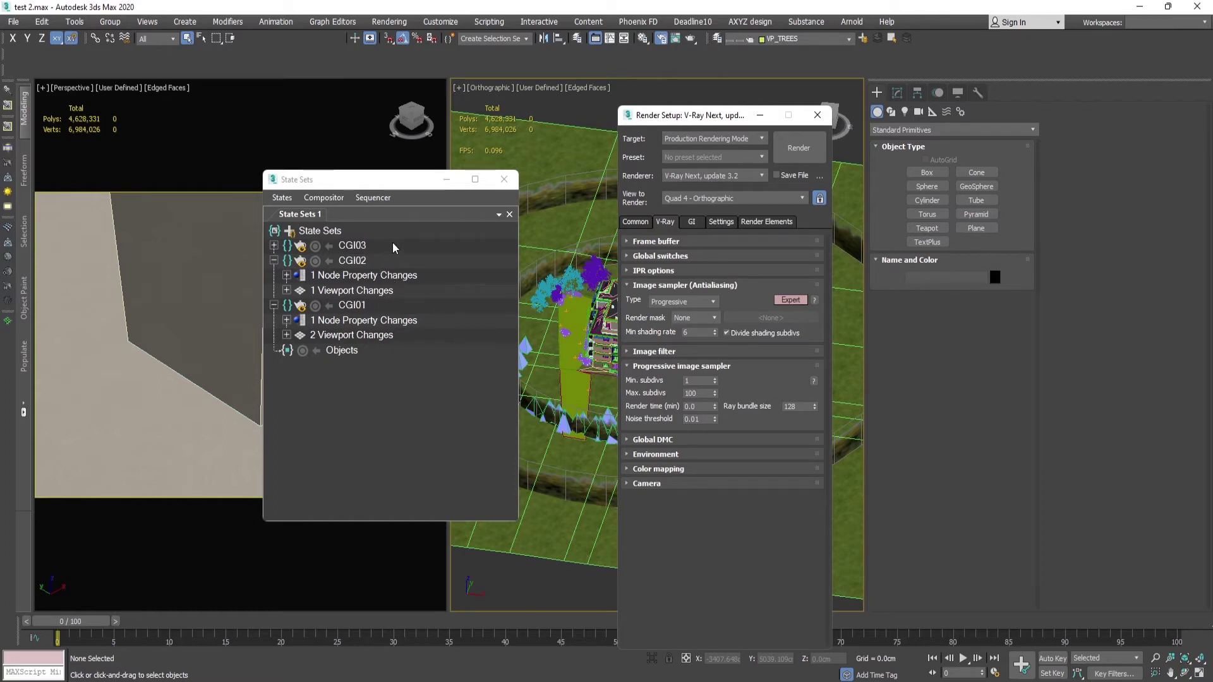
{"action": "left_click", "coordinate": [330, 305]}
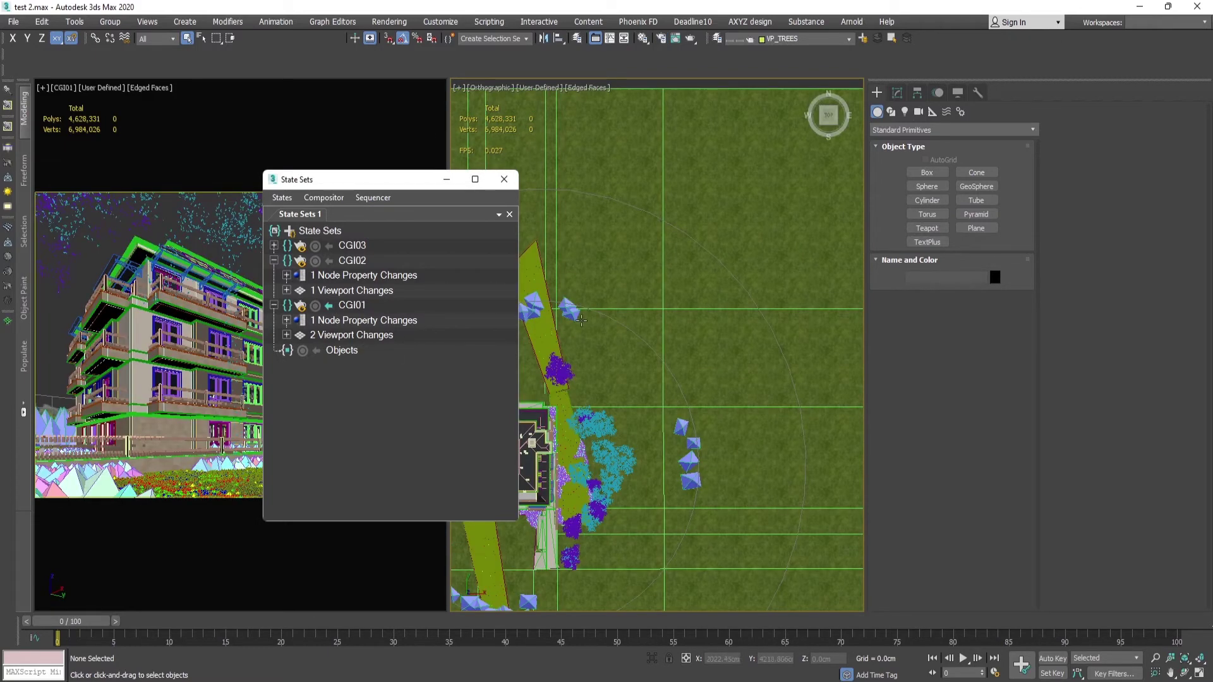
Start recording into CGI01 and set the output width to 1414
{"action": "key", "text": "F10"}
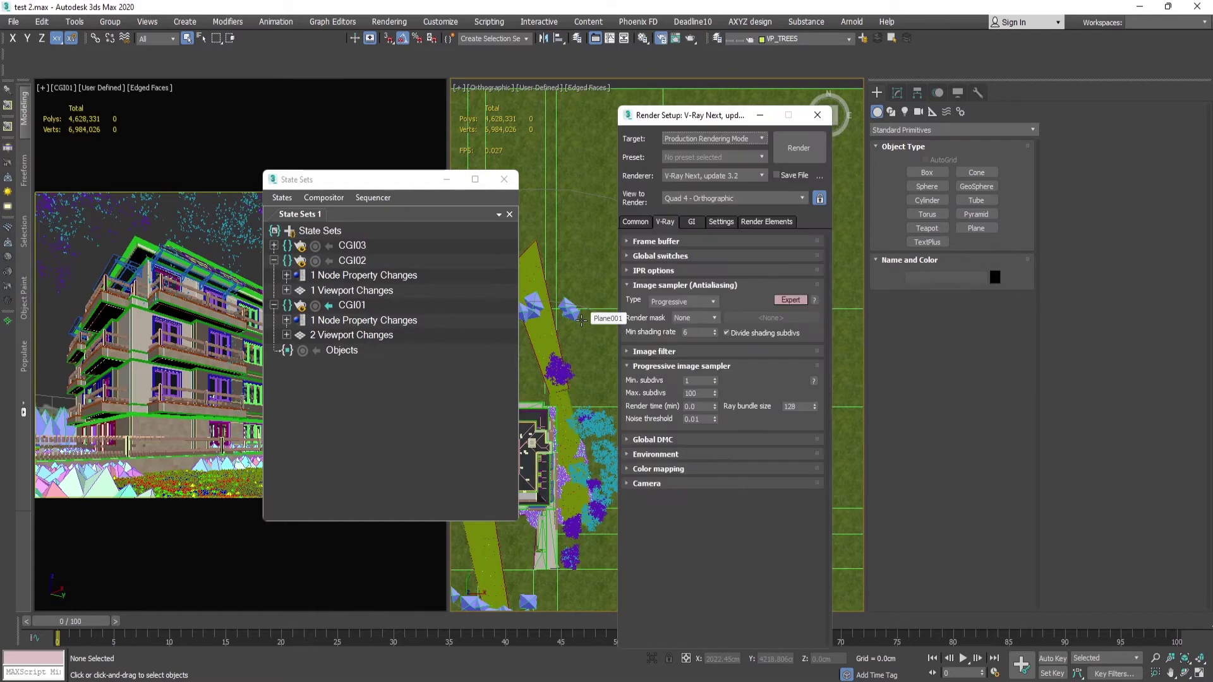
{"action": "left_click", "coordinate": [644, 222]}
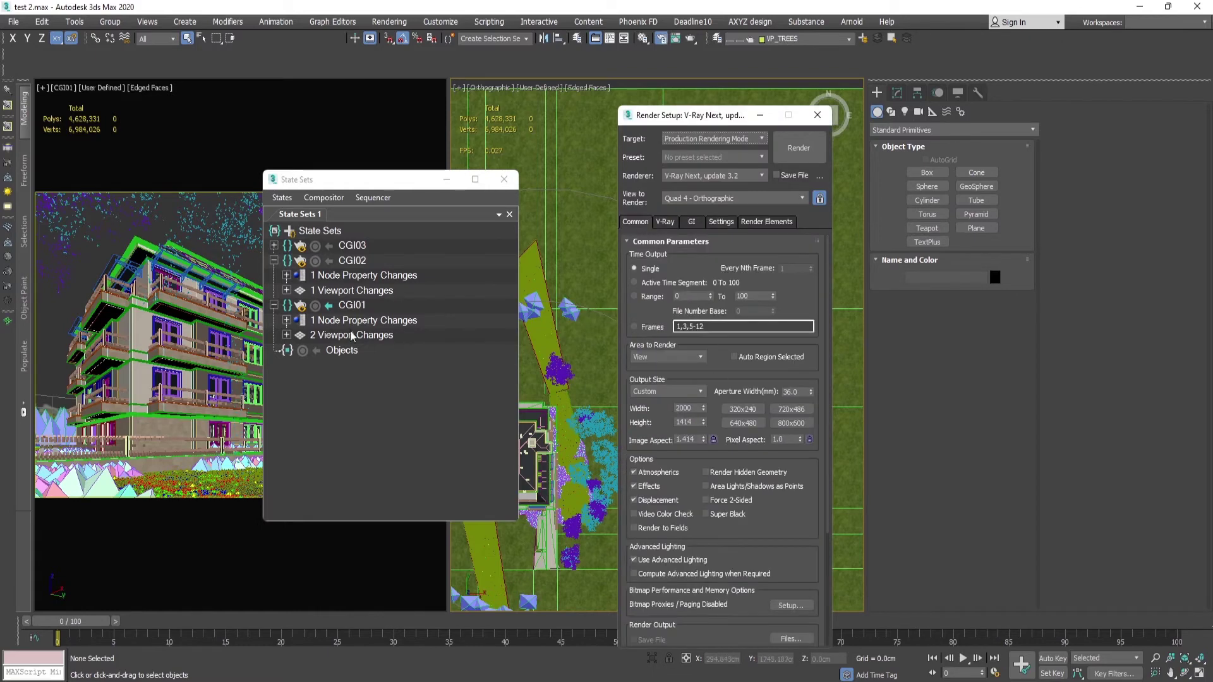
{"action": "left_click", "coordinate": [315, 306]}
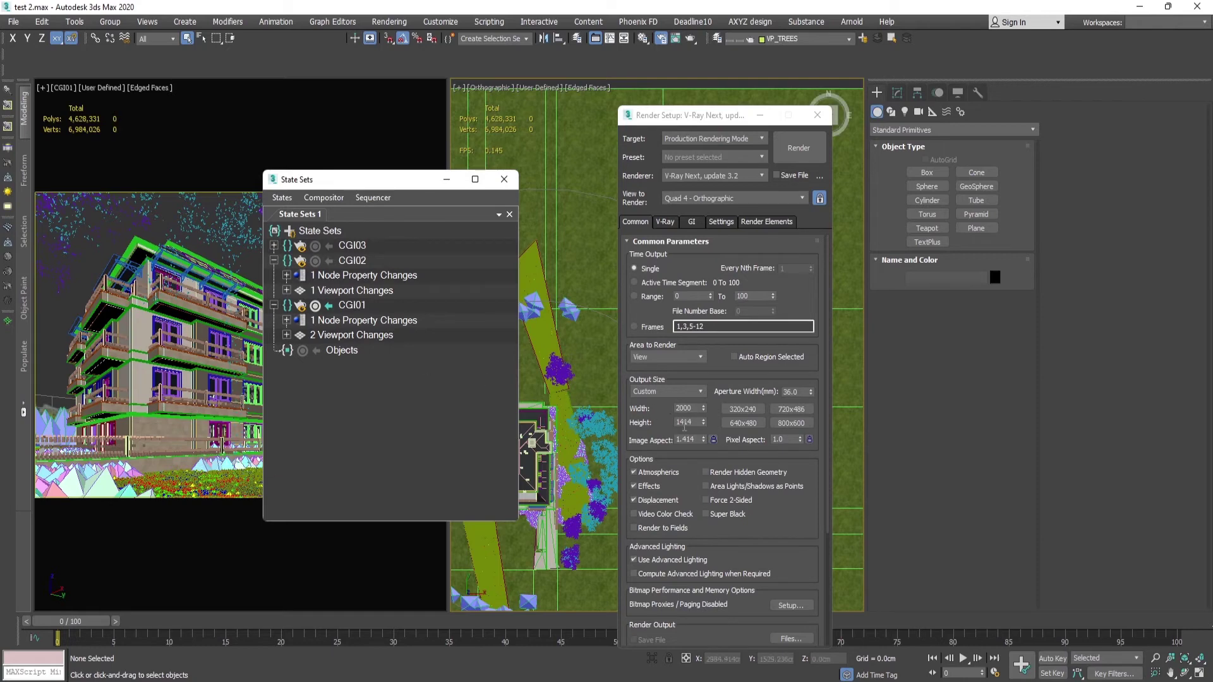
{"action": "left_click", "coordinate": [698, 406]}
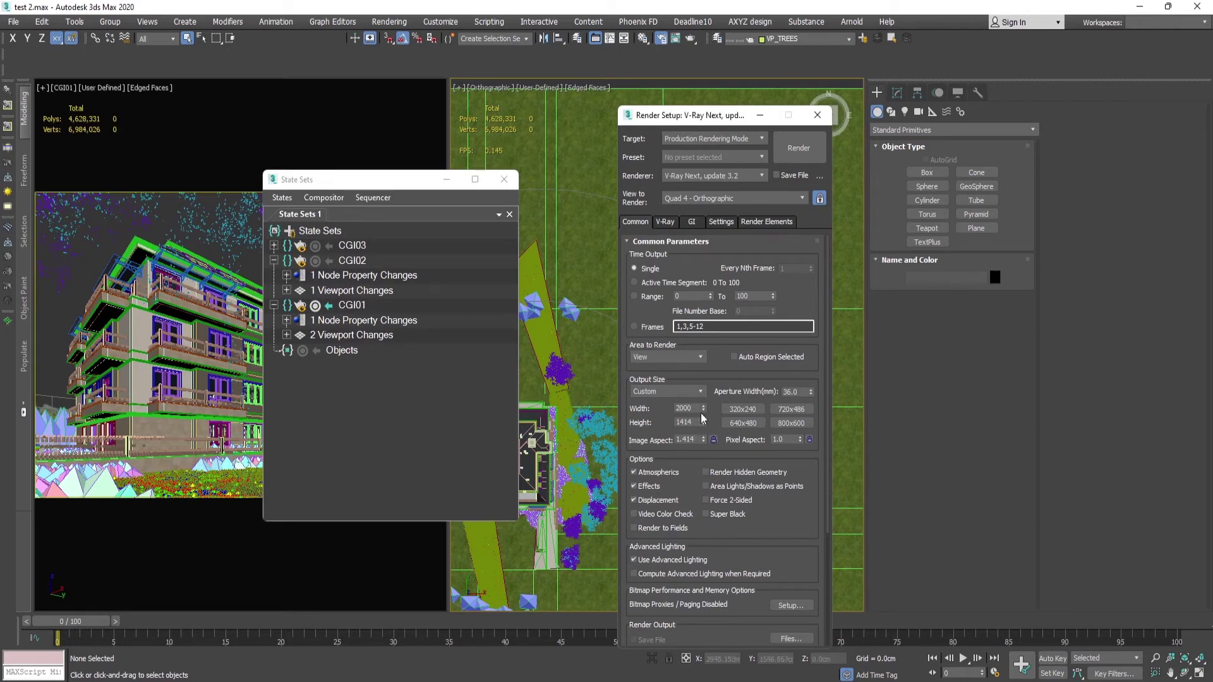
{"action": "double_click", "coordinate": [698, 406]}
{"action": "type", "text": "1414"}
{"action": "key", "text": "Return"}
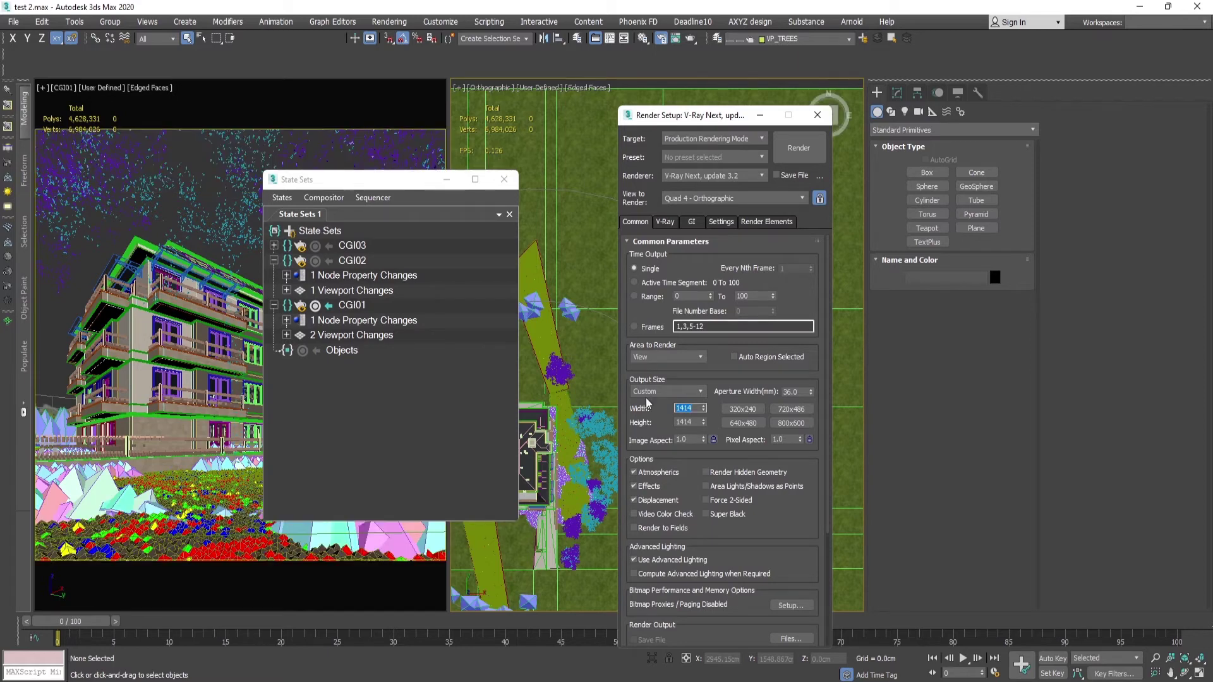
Set the V-Ray progressive render time limit to 7 minutes
{"action": "left_click", "coordinate": [665, 221]}
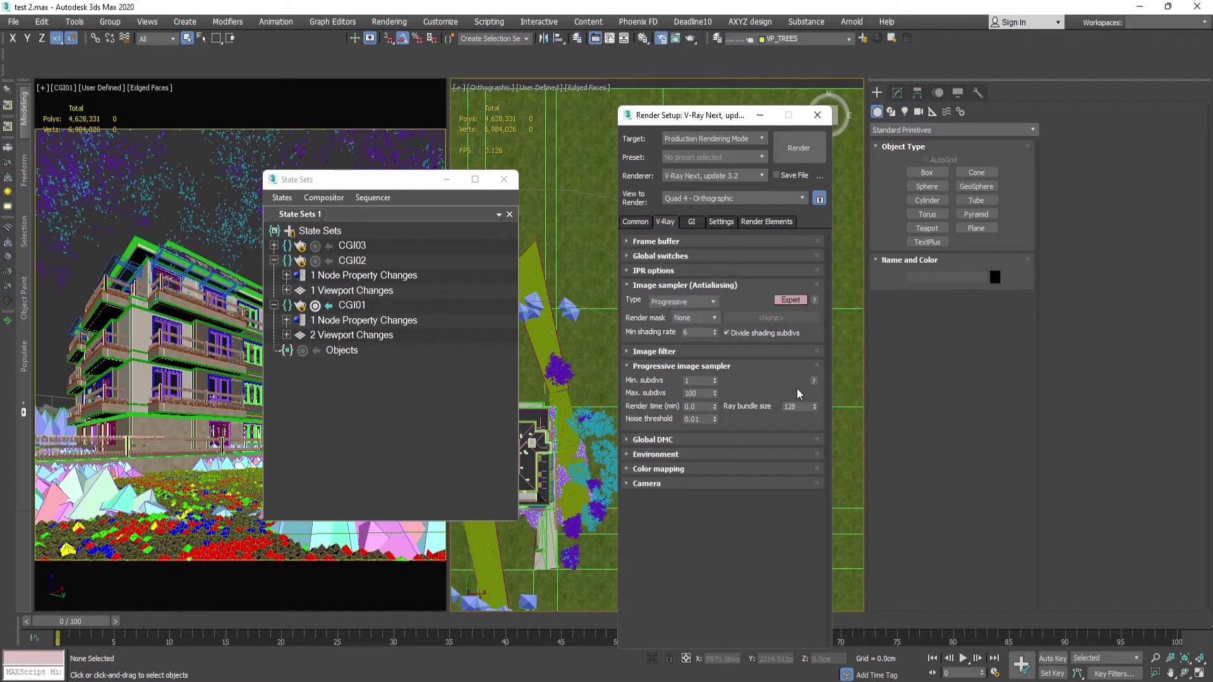
{"action": "double_click", "coordinate": [695, 406]}
{"action": "type", "text": "7"}
{"action": "key", "text": "Return"}
Enable separate render channels saved to the file CGI01.jpg
{"action": "left_click", "coordinate": [676, 257]}
{"action": "left_click", "coordinate": [673, 254]}
{"action": "left_click", "coordinate": [673, 245]}
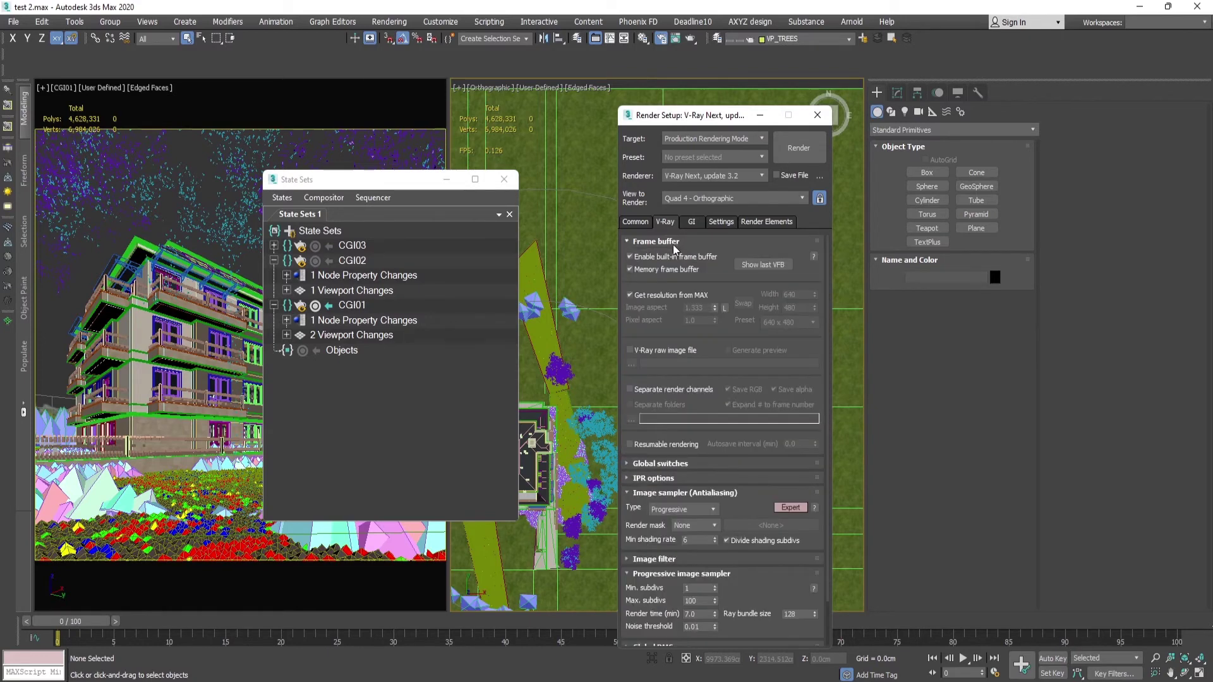
{"action": "left_click", "coordinate": [654, 390]}
{"action": "left_click", "coordinate": [632, 419]}
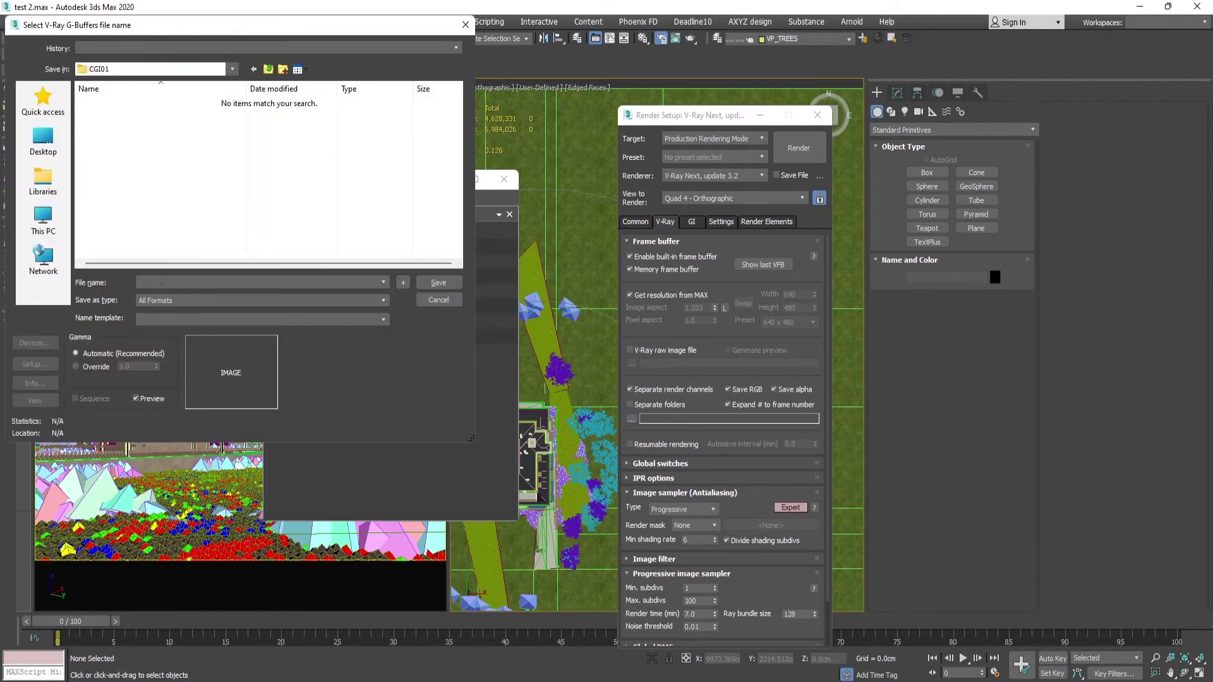
{"action": "type", "text": "cgi01"}
{"action": "key", "text": "Return"}
{"action": "key", "text": "Return"}
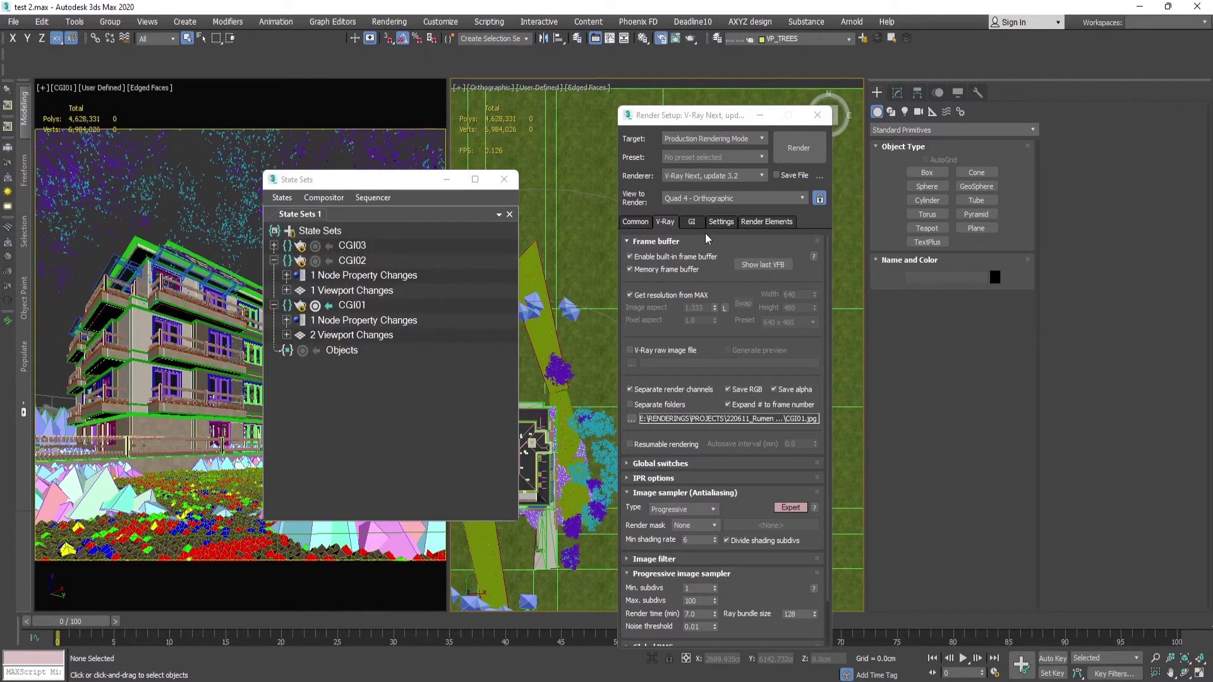
Set the light cache subdivs to 1200
{"action": "left_click", "coordinate": [692, 222]}
{"action": "left_click", "coordinate": [655, 401]}
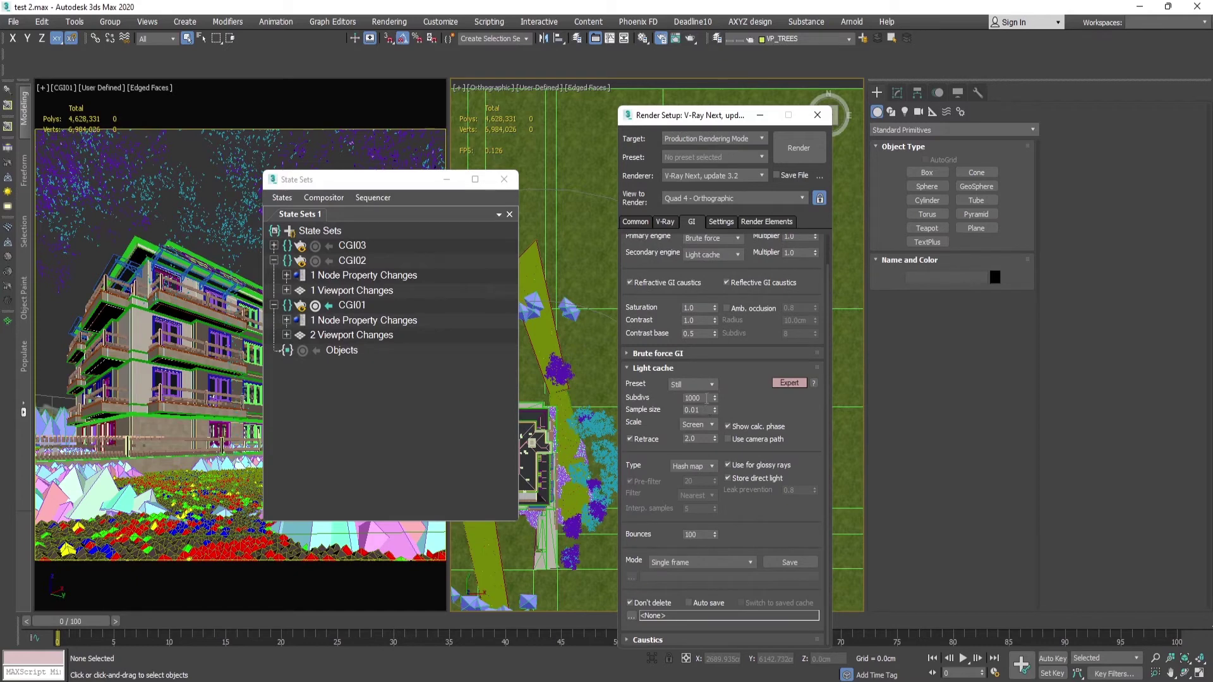
{"action": "left_click_drag", "start_coordinate": [709, 398], "coordinate": [657, 394]}
{"action": "type", "text": "1200"}
Stop CGI01 recording and expand its render parameter changes to review the recorded values
{"action": "left_click", "coordinate": [316, 305]}
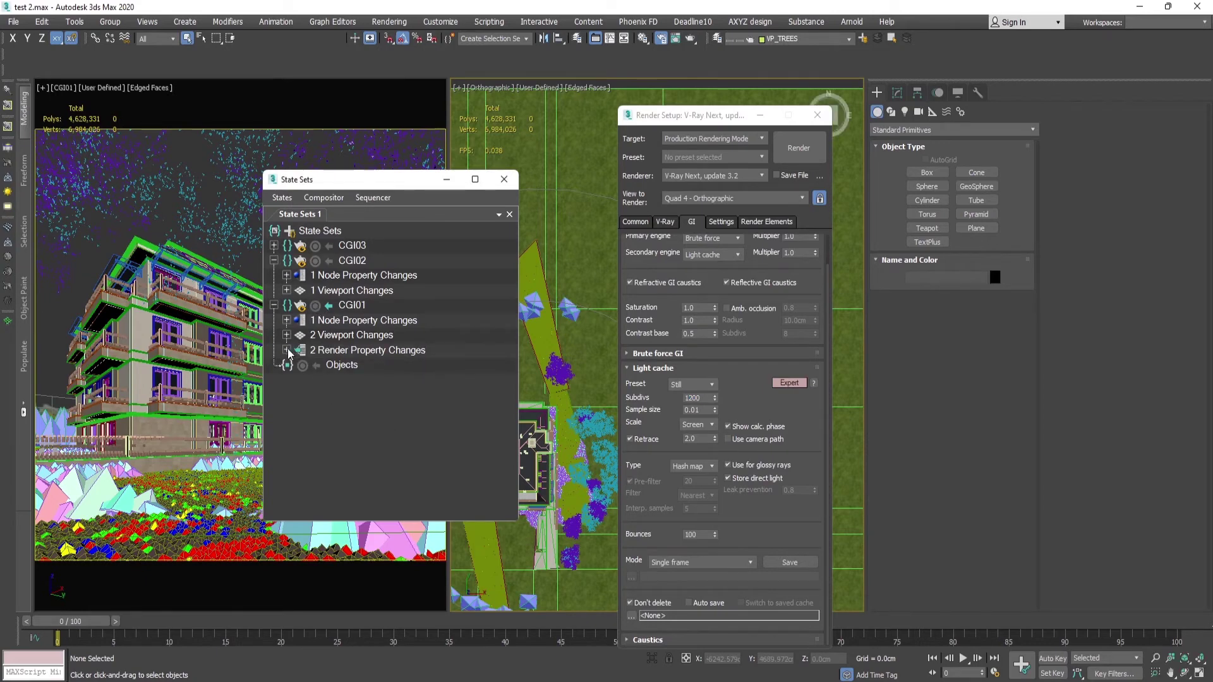
{"action": "left_click", "coordinate": [288, 350]}
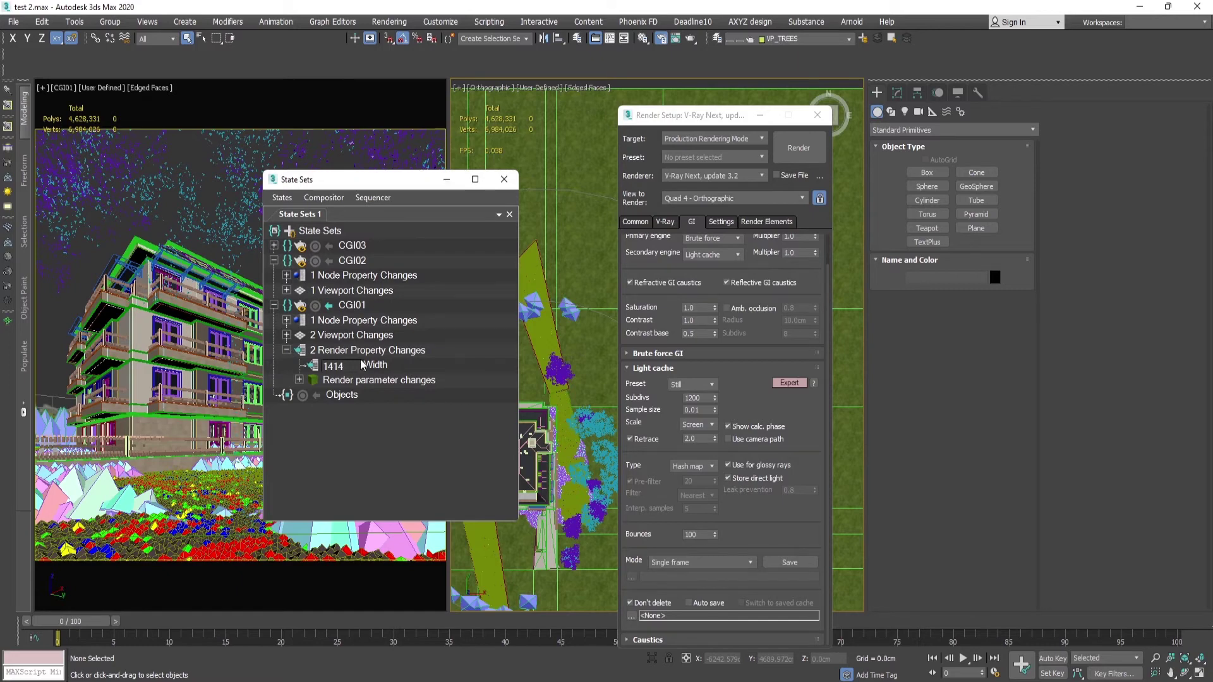
{"action": "left_click", "coordinate": [299, 380]}
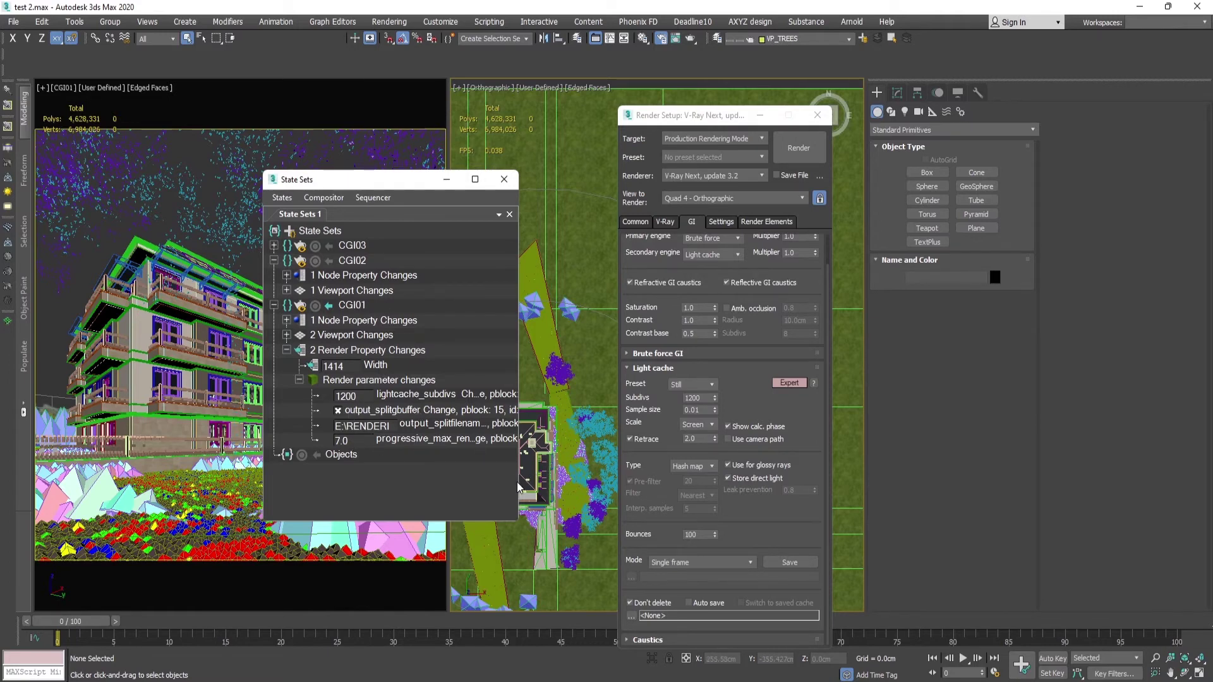
{"action": "left_click_drag", "start_coordinate": [518, 483], "coordinate": [560, 480]}
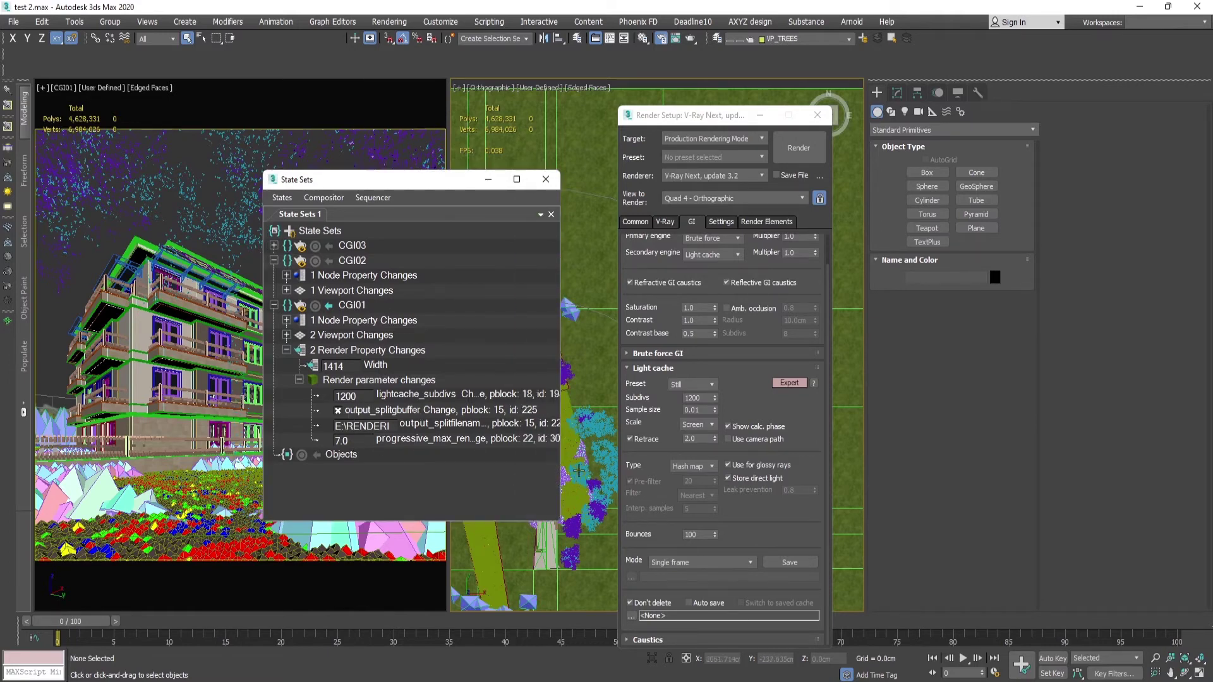
Make CGI02 current and try a 2200 output width, then revert it to 2000
{"action": "left_click", "coordinate": [328, 262]}
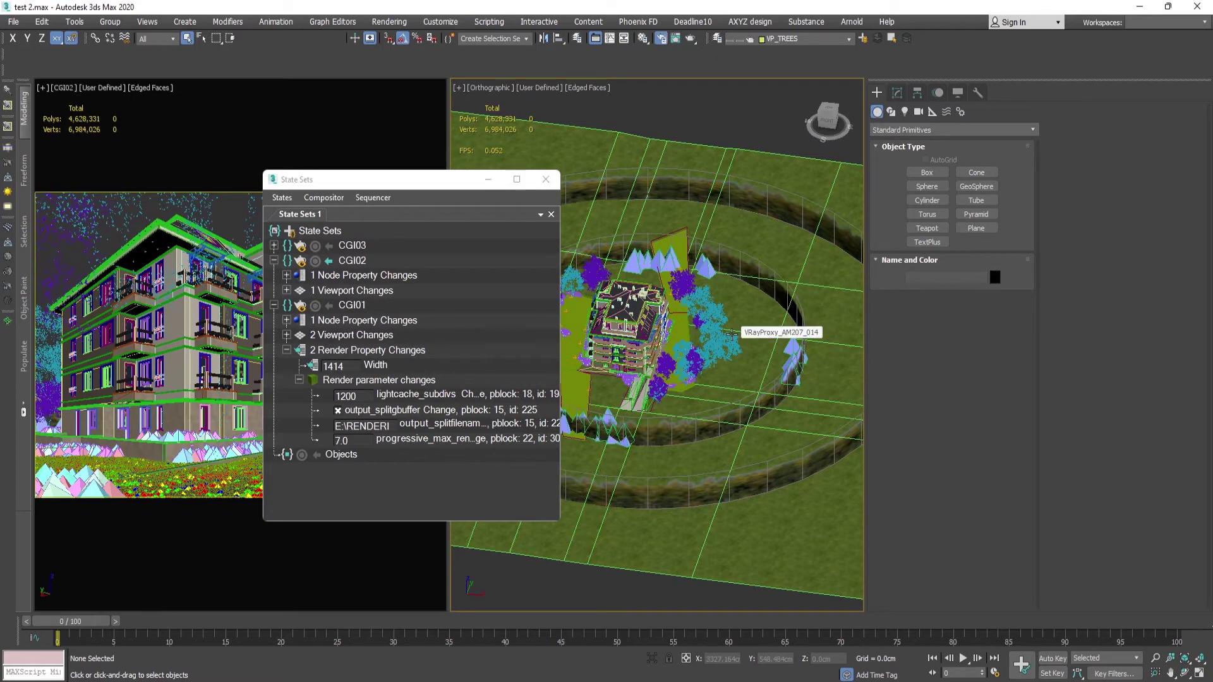
{"action": "key", "text": "F10"}
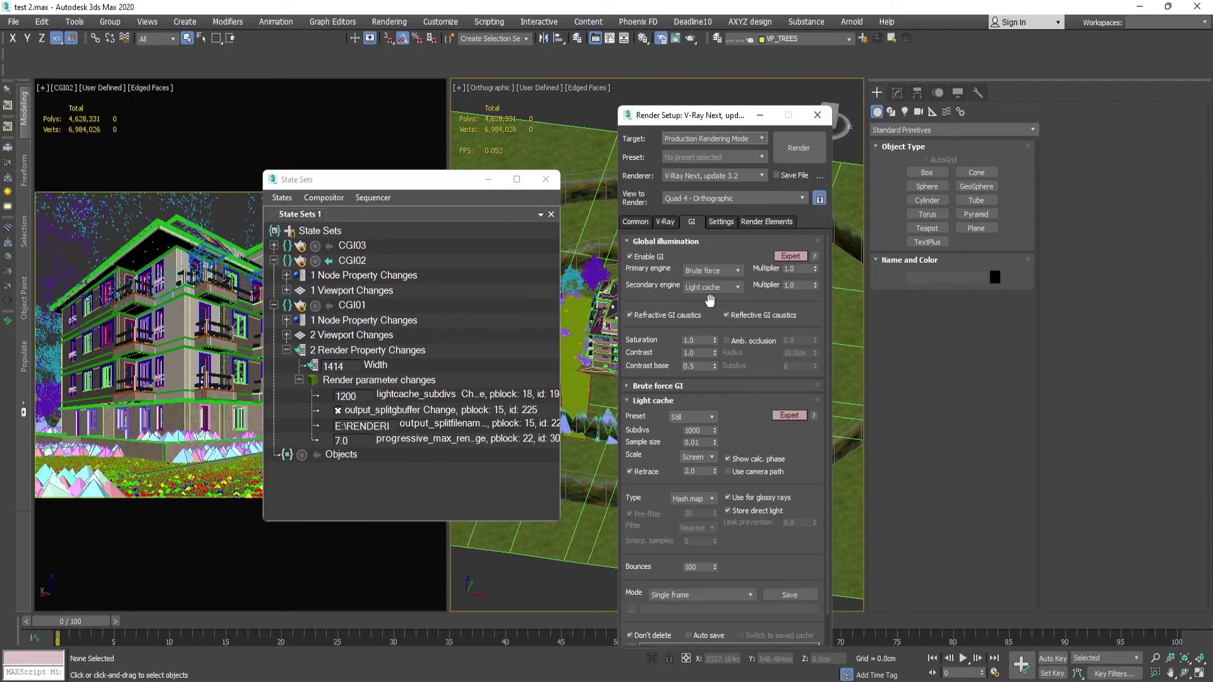
{"action": "left_click", "coordinate": [644, 222]}
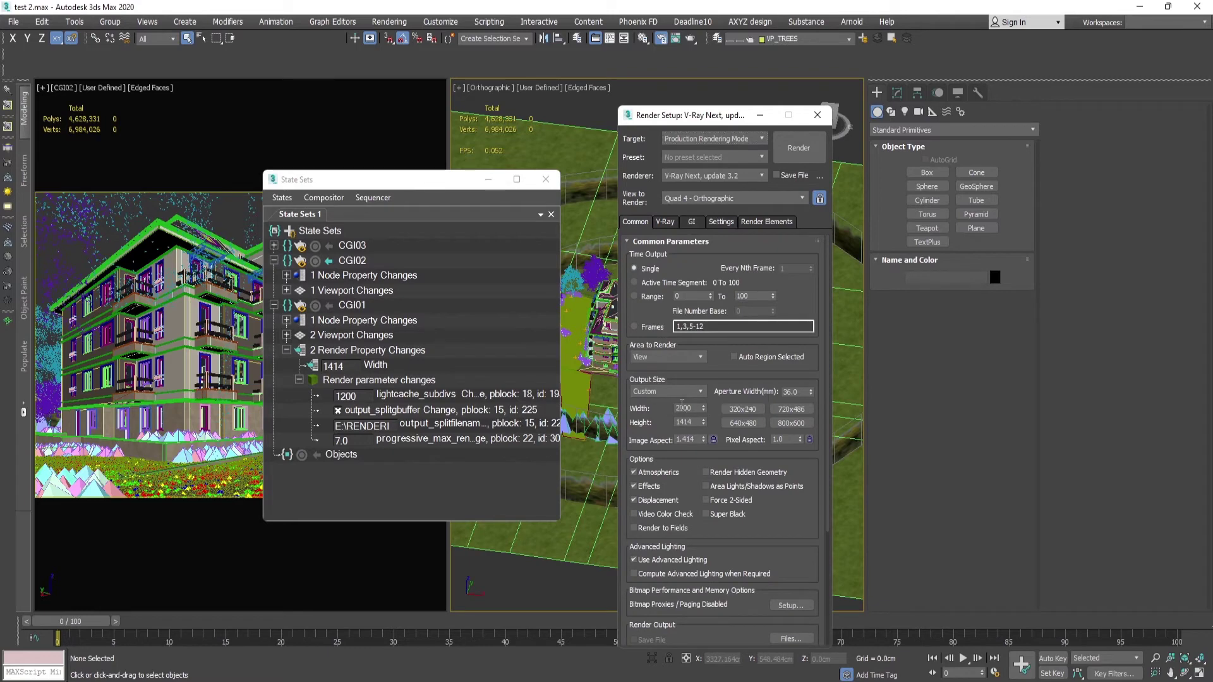
{"action": "double_click", "coordinate": [683, 409]}
{"action": "type", "text": "2200"}
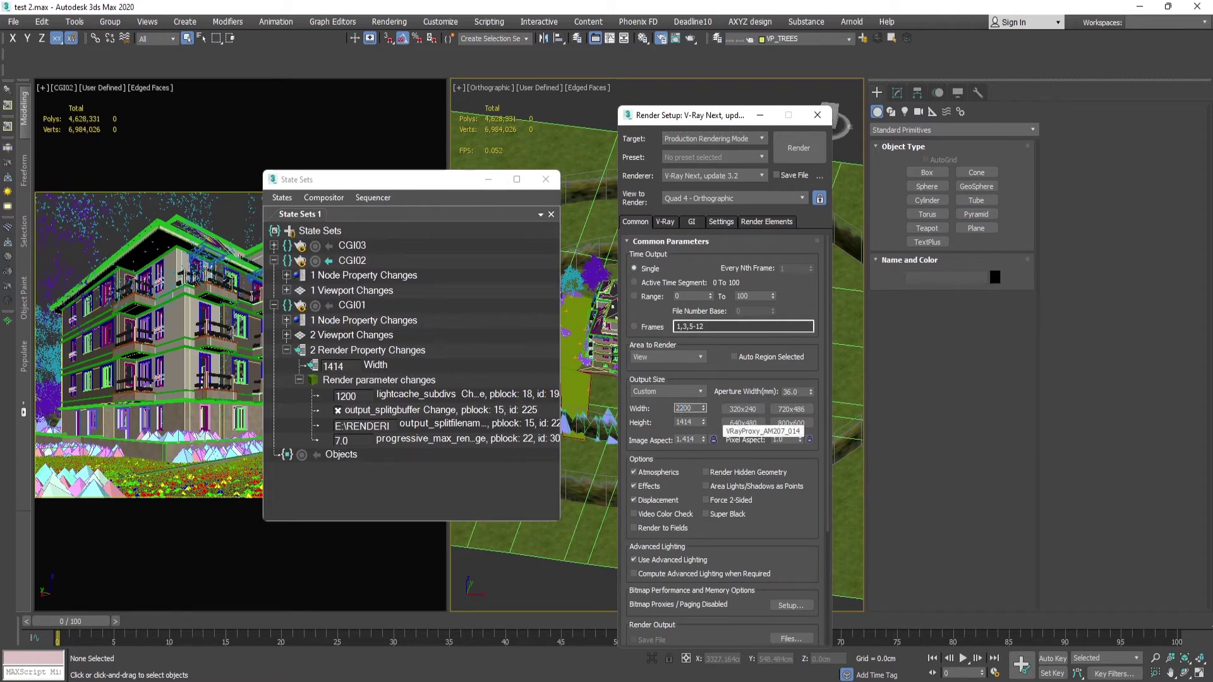
{"action": "key", "text": "Return"}
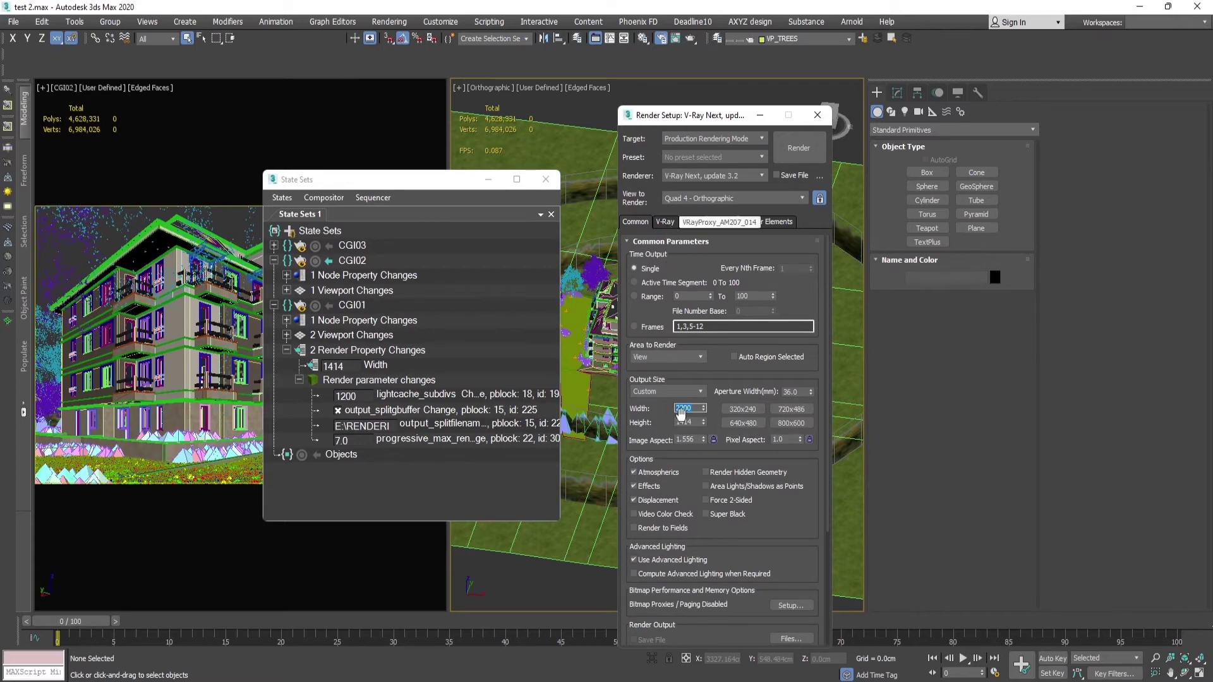
{"action": "type", "text": "20"}
{"action": "key", "text": "Return"}
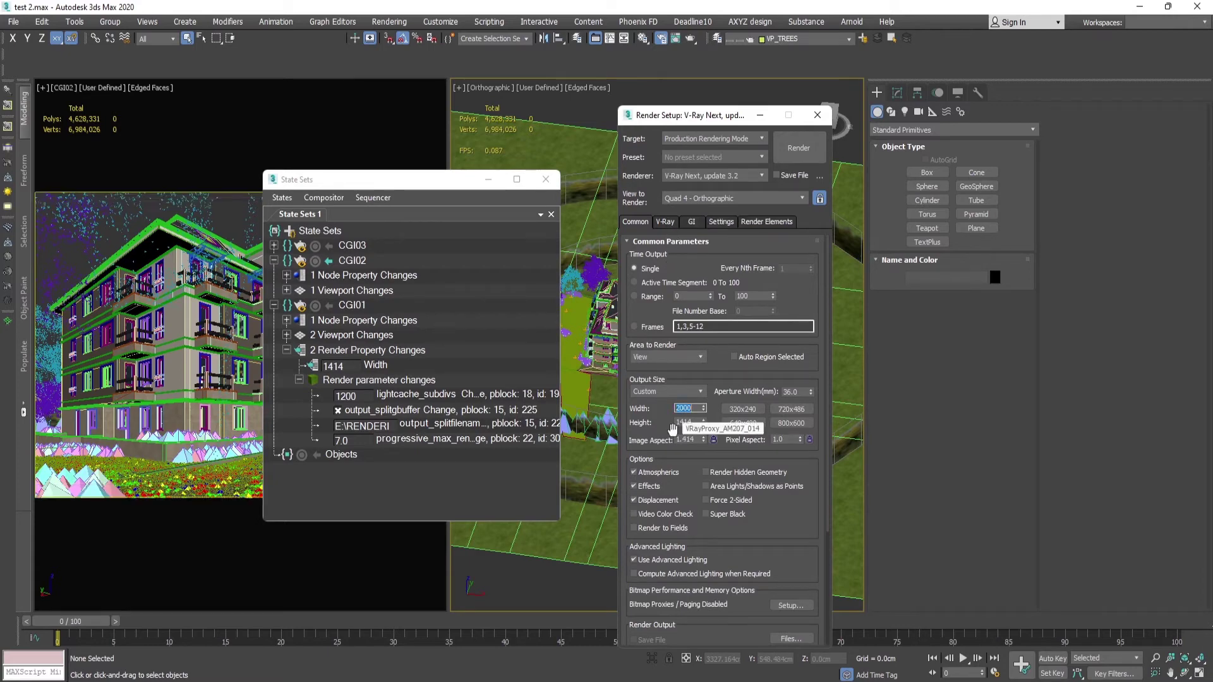
Start recording into CGI02 and set the output width to 2200
{"action": "left_click", "coordinate": [316, 262]}
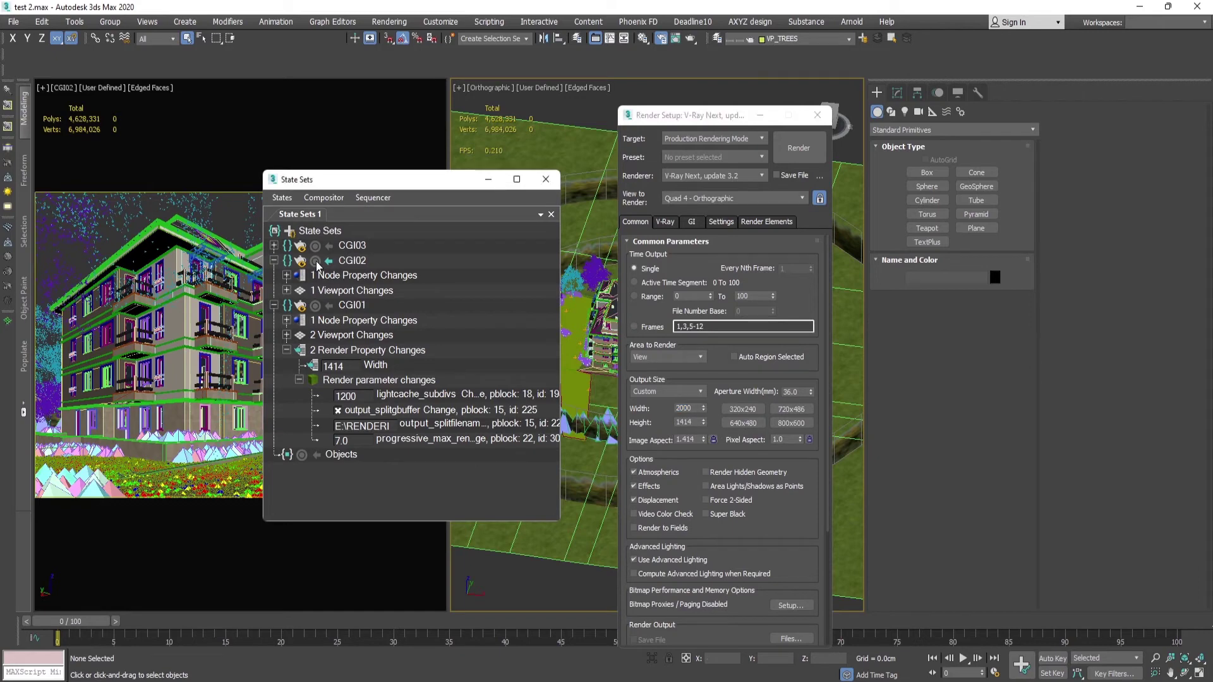
{"action": "double_click", "coordinate": [682, 409]}
{"action": "type", "text": "22"}
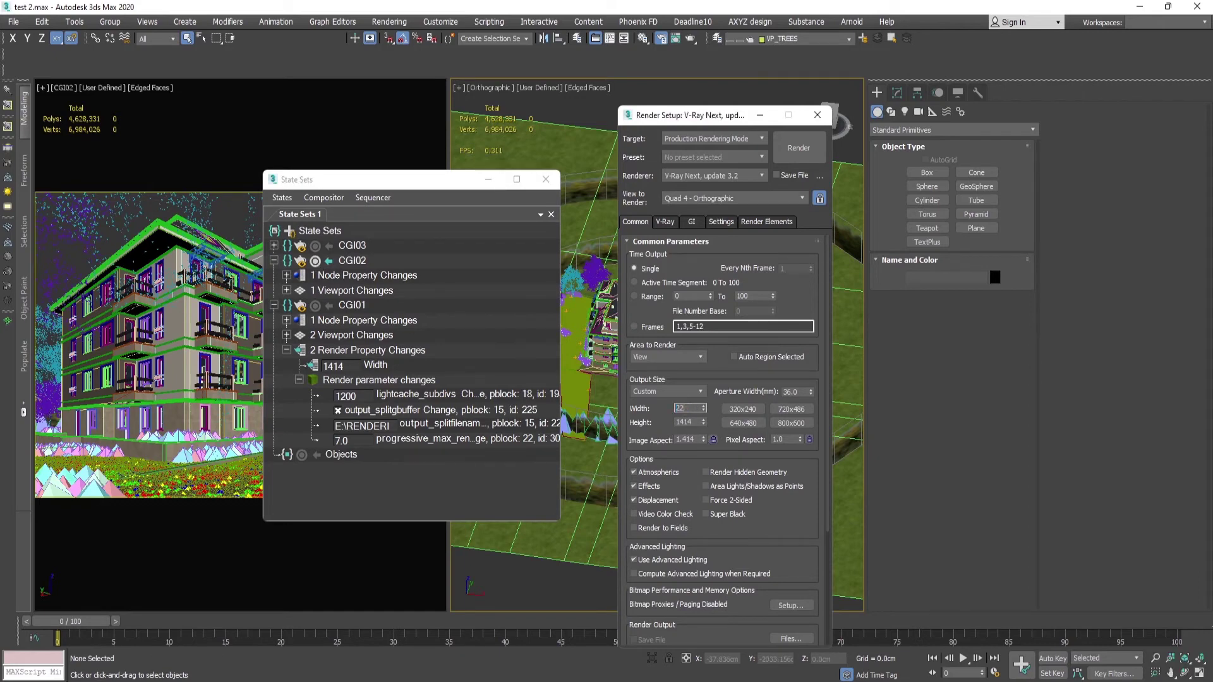
{"action": "left_click", "coordinate": [662, 223]}
Enable separate render channels saved as cgi02 JPEG in the CGI02 folder
{"action": "left_click", "coordinate": [661, 389]}
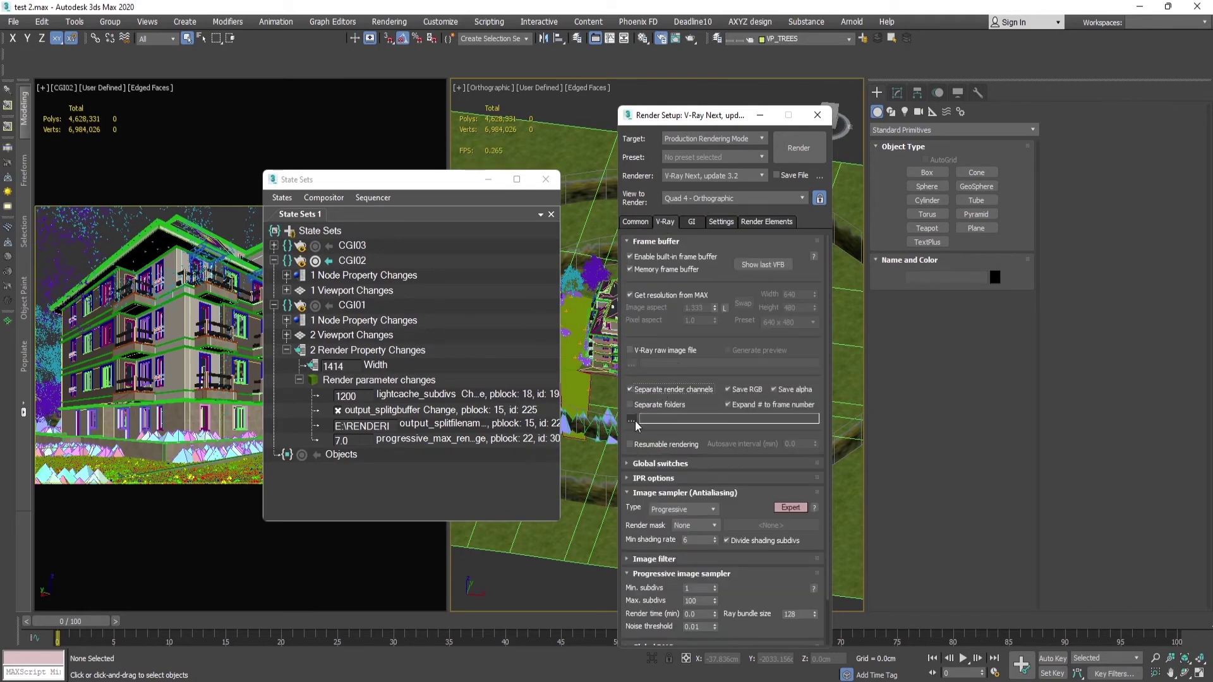
{"action": "left_click", "coordinate": [268, 69]}
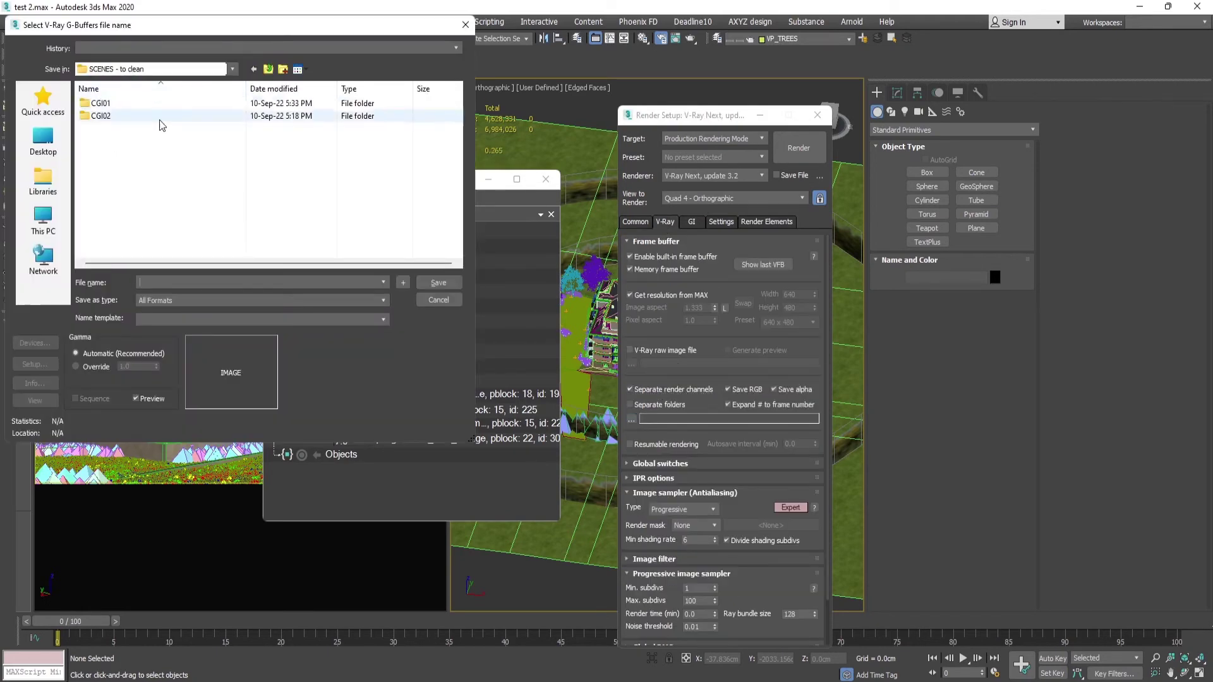
{"action": "double_click", "coordinate": [120, 115]}
{"action": "left_click", "coordinate": [158, 282]}
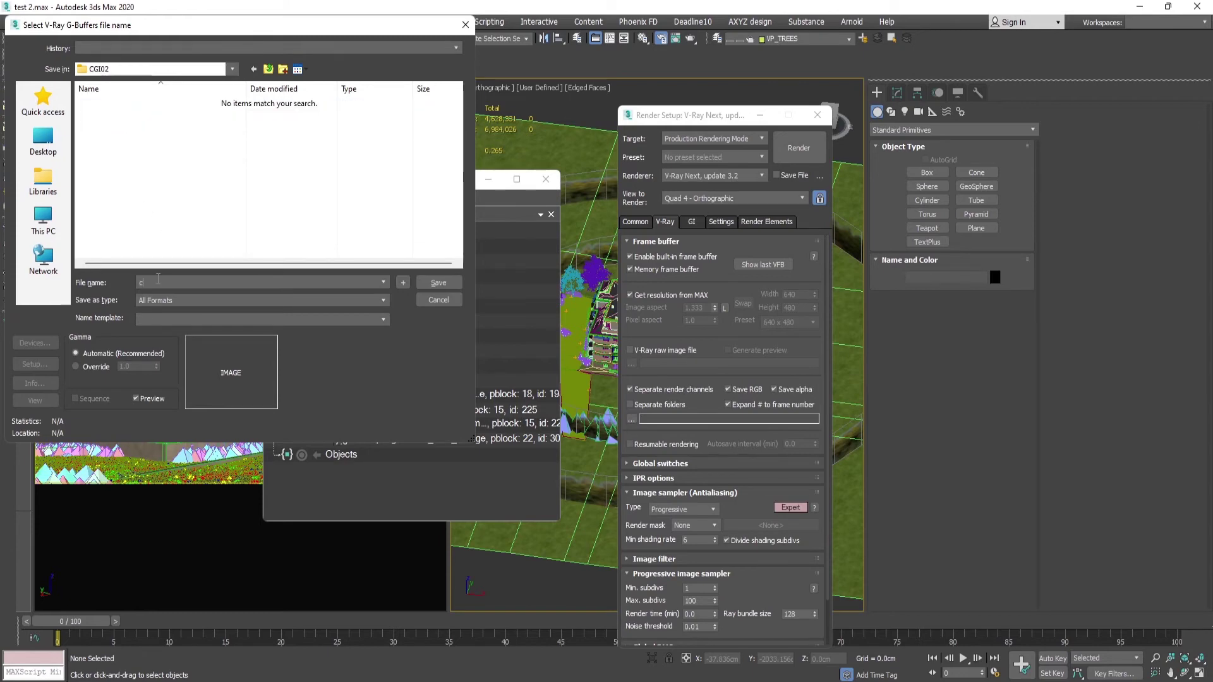
{"action": "type", "text": "cgi02"}
{"action": "left_click", "coordinate": [453, 279]}
{"action": "key", "text": "Return"}
{"action": "left_click", "coordinate": [692, 223]}
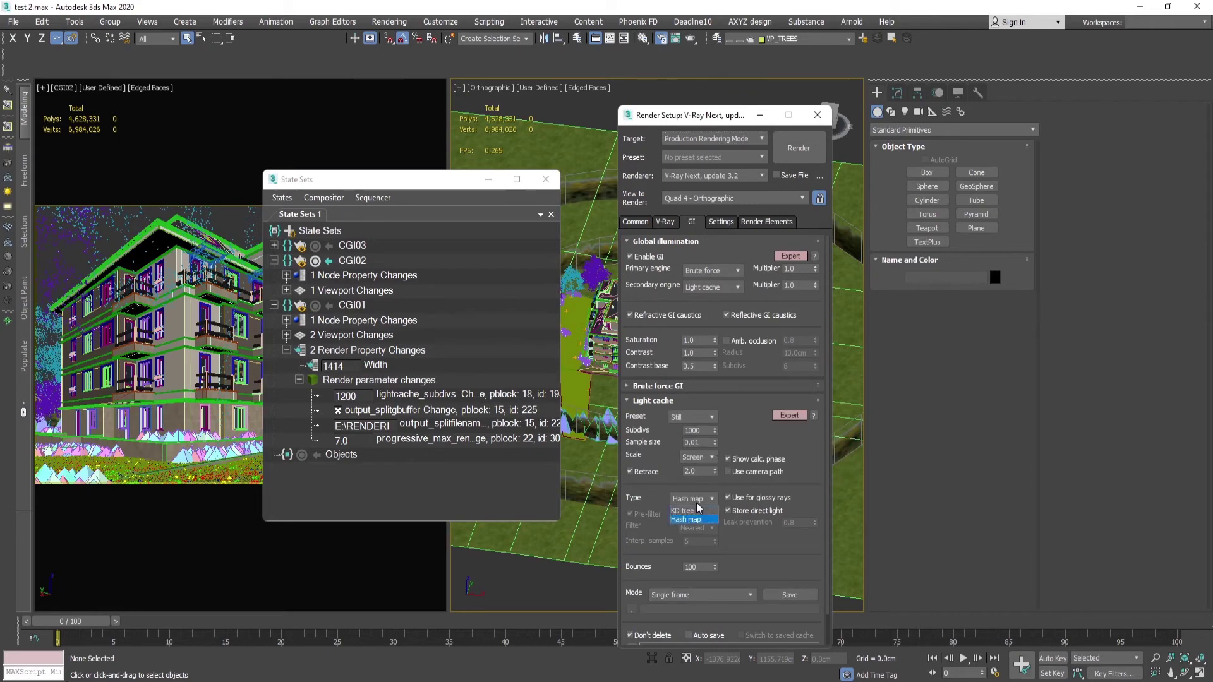
Set the light cache type to KD tree with 1400 subdivs
{"action": "left_click", "coordinate": [684, 510]}
{"action": "double_click", "coordinate": [691, 430]}
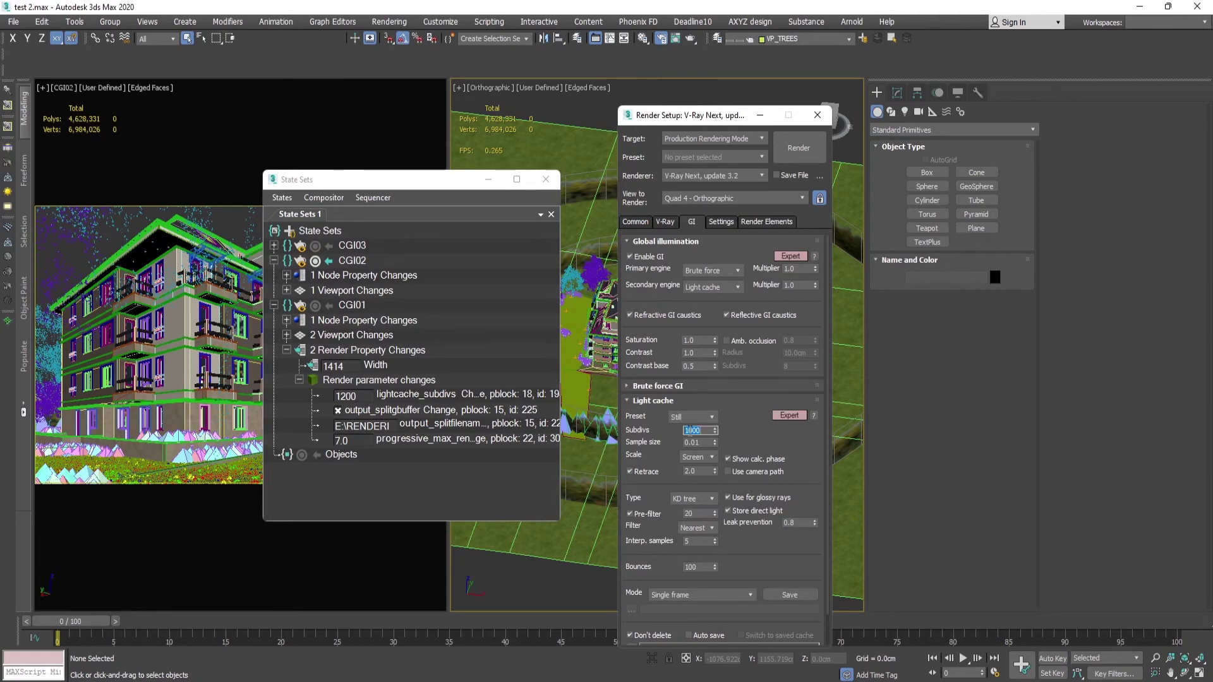
{"action": "type", "text": "14"}
Check the render elements list, then stop recording into CGI02
{"action": "left_click", "coordinate": [780, 220]}
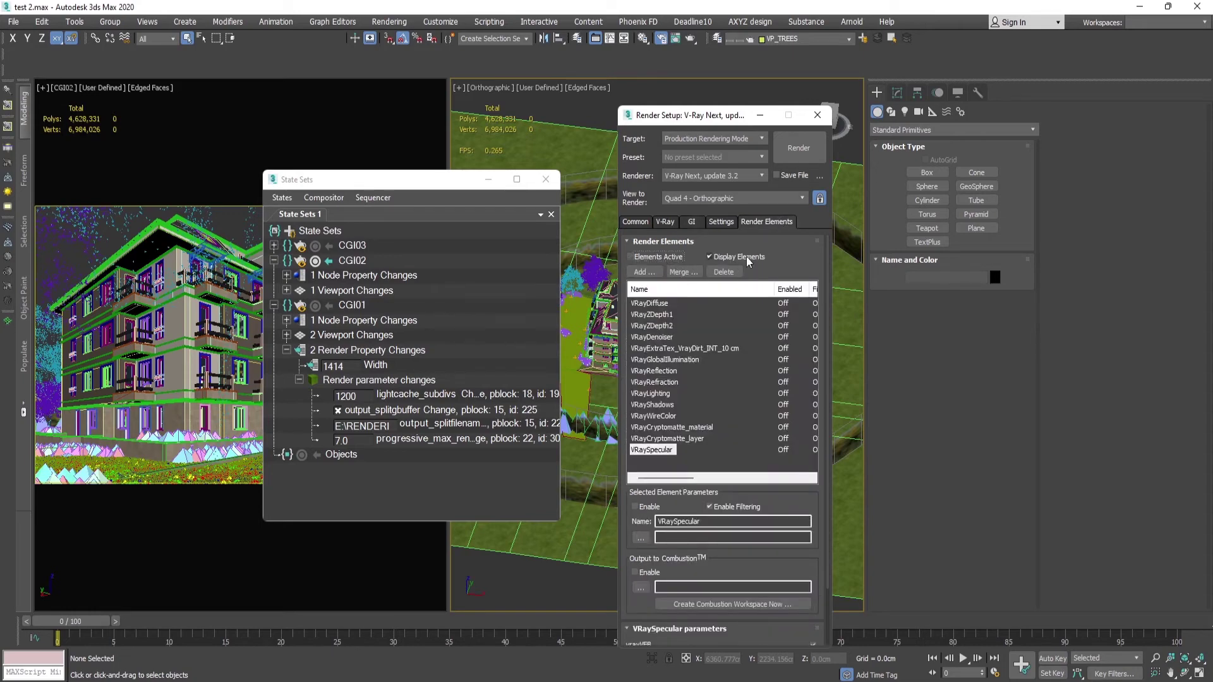
{"action": "left_click", "coordinate": [663, 221]}
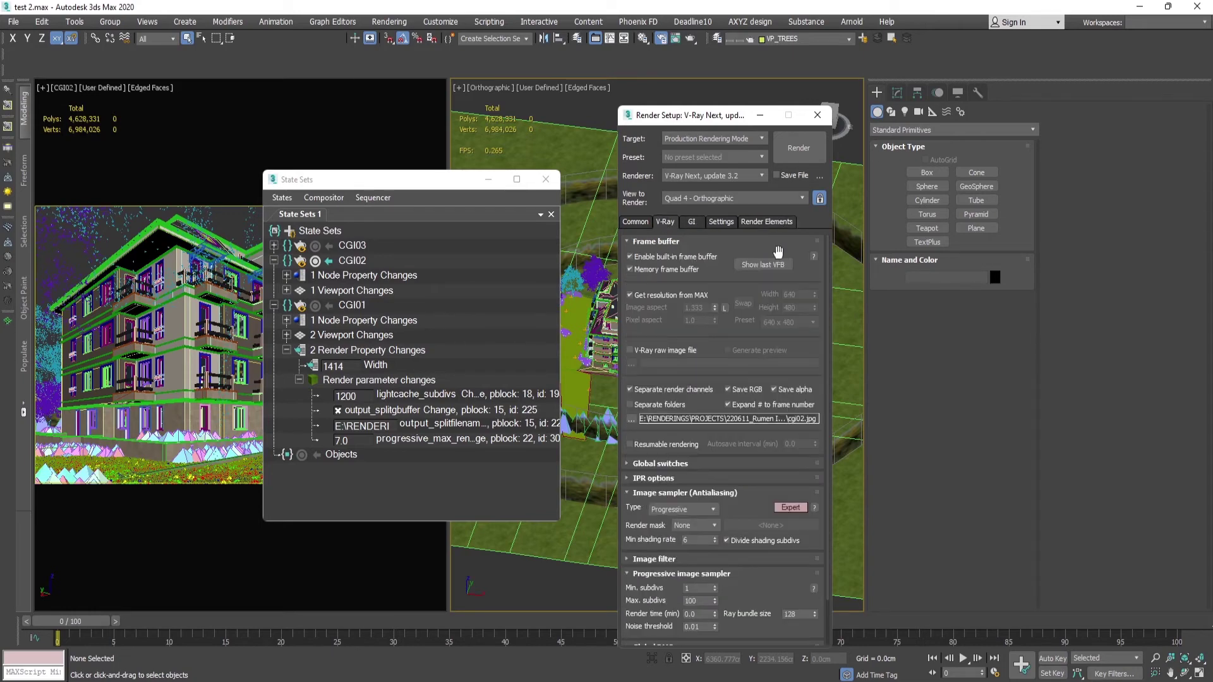
{"action": "left_click", "coordinate": [316, 261]}
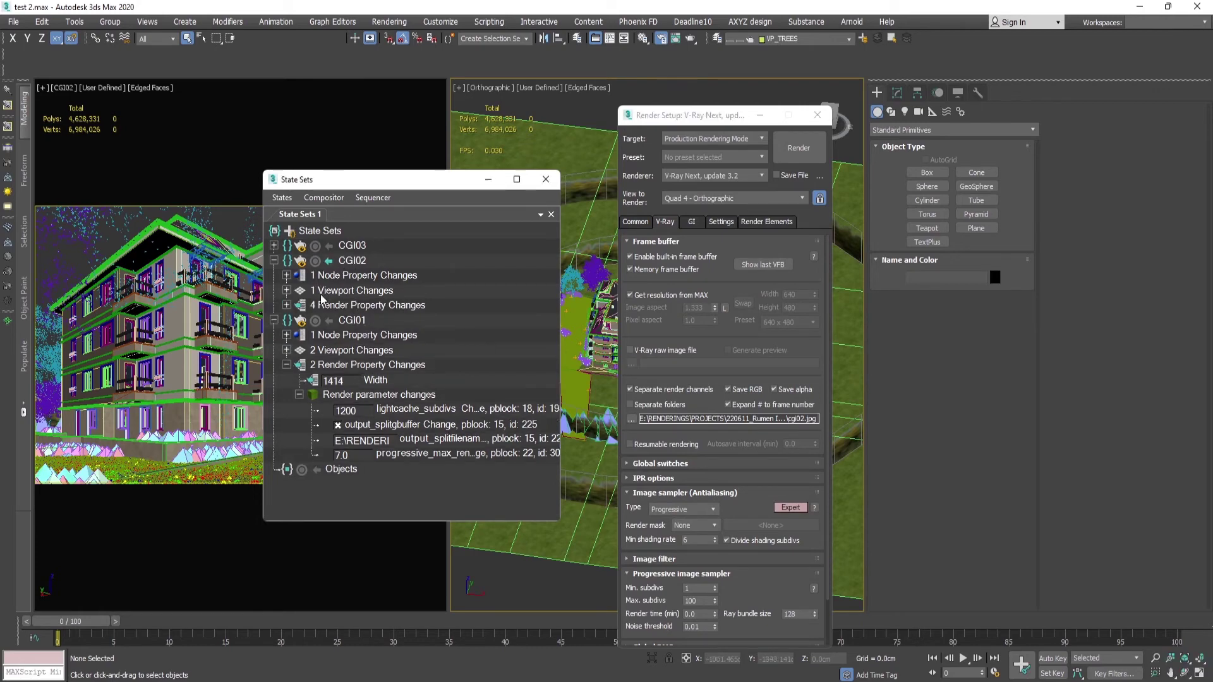
Review CGI02's four recorded render changes, then collapse the CGI02 and CGI01 render lists
{"action": "left_click", "coordinate": [286, 306]}
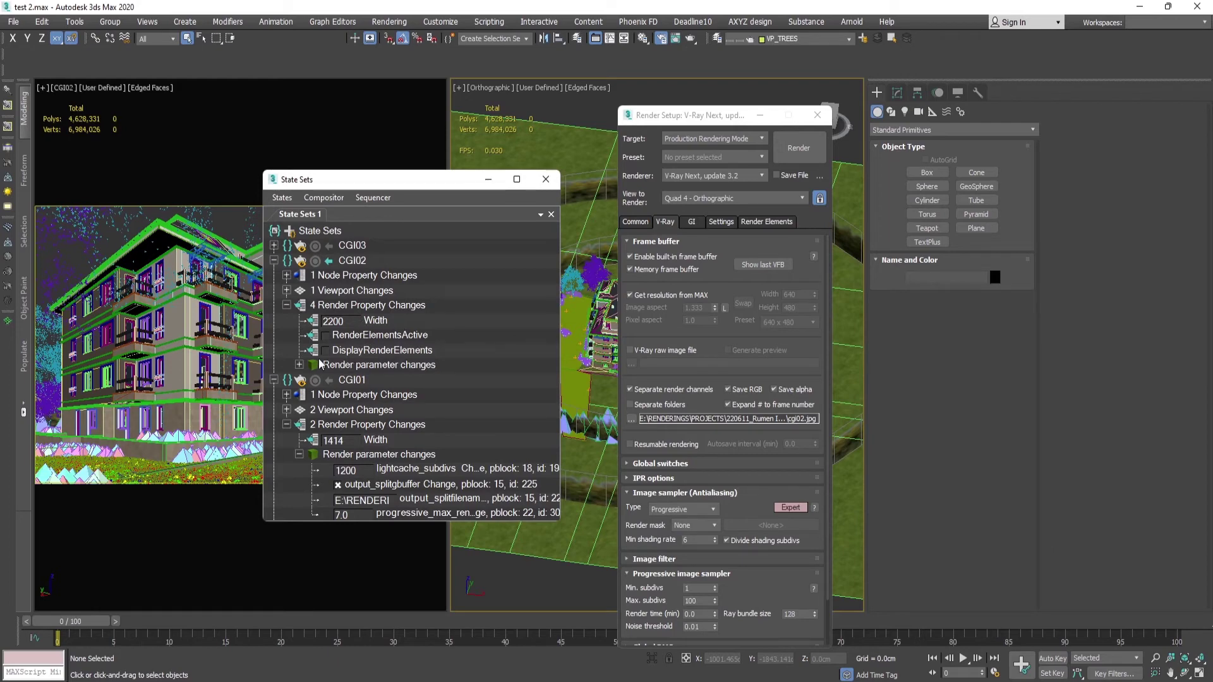
{"action": "left_click", "coordinate": [299, 366]}
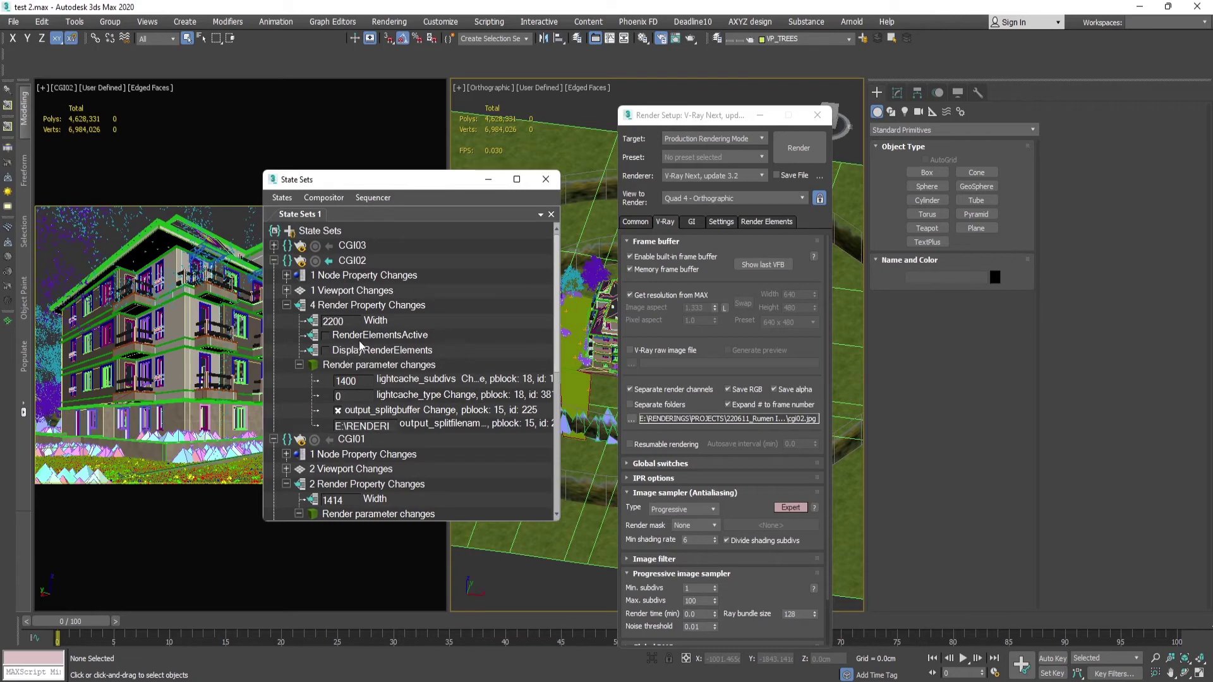
{"action": "scroll", "coordinate": [477, 326], "scroll_direction": "down", "scroll_amount": 1}
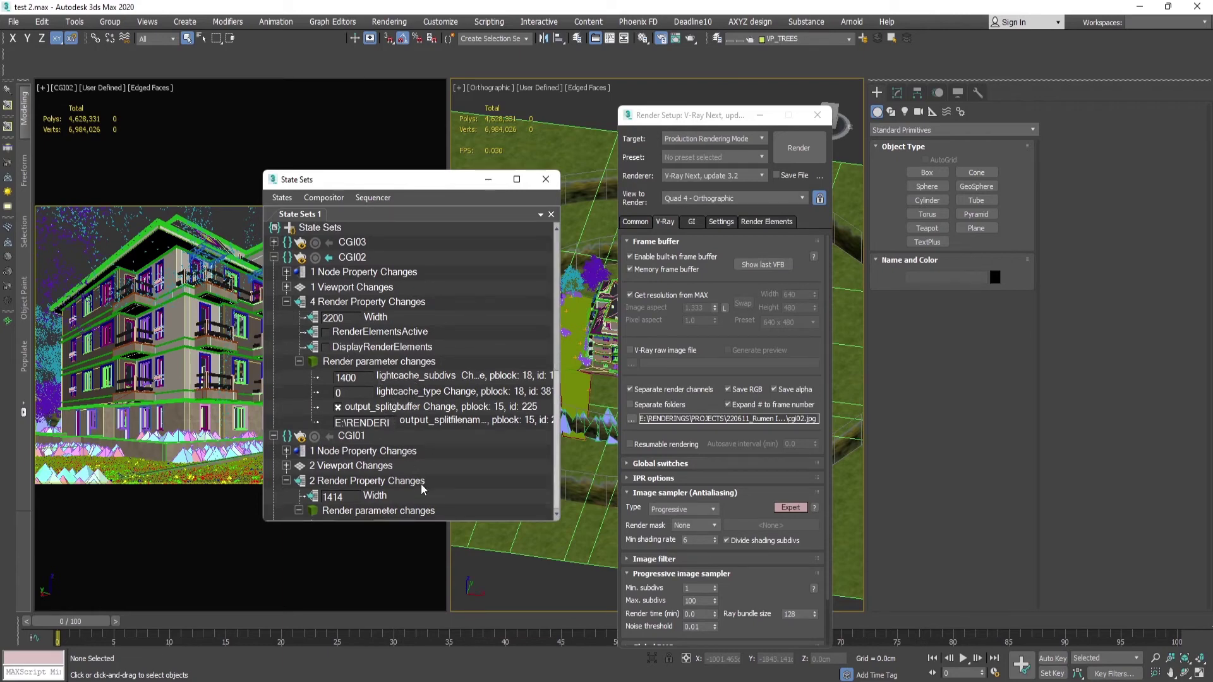
{"action": "left_click", "coordinate": [285, 302]}
{"action": "left_click", "coordinate": [287, 364]}
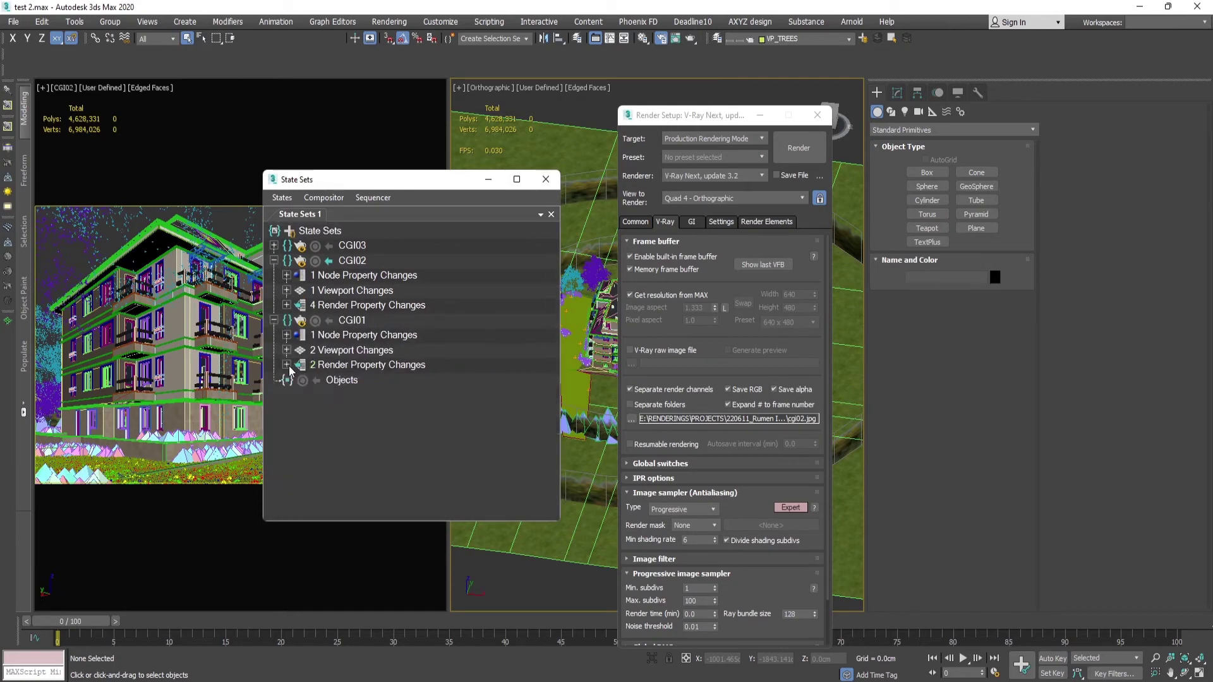
{"action": "left_click", "coordinate": [329, 321]}
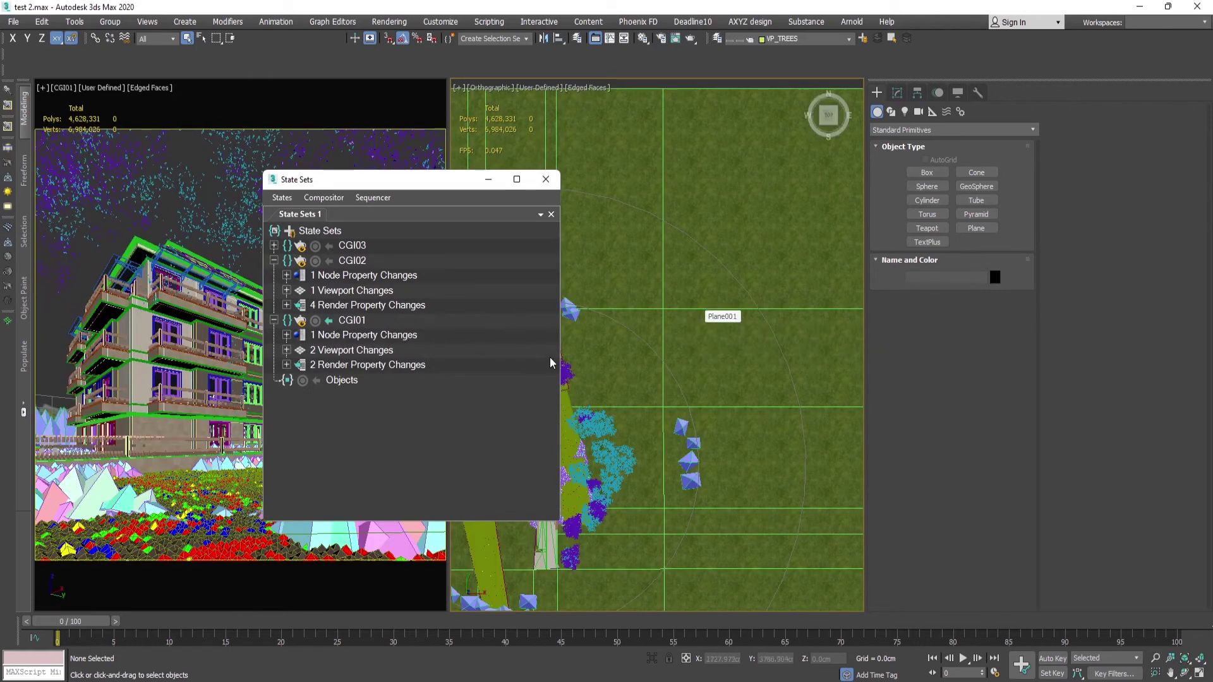
{"action": "key", "text": "F10"}
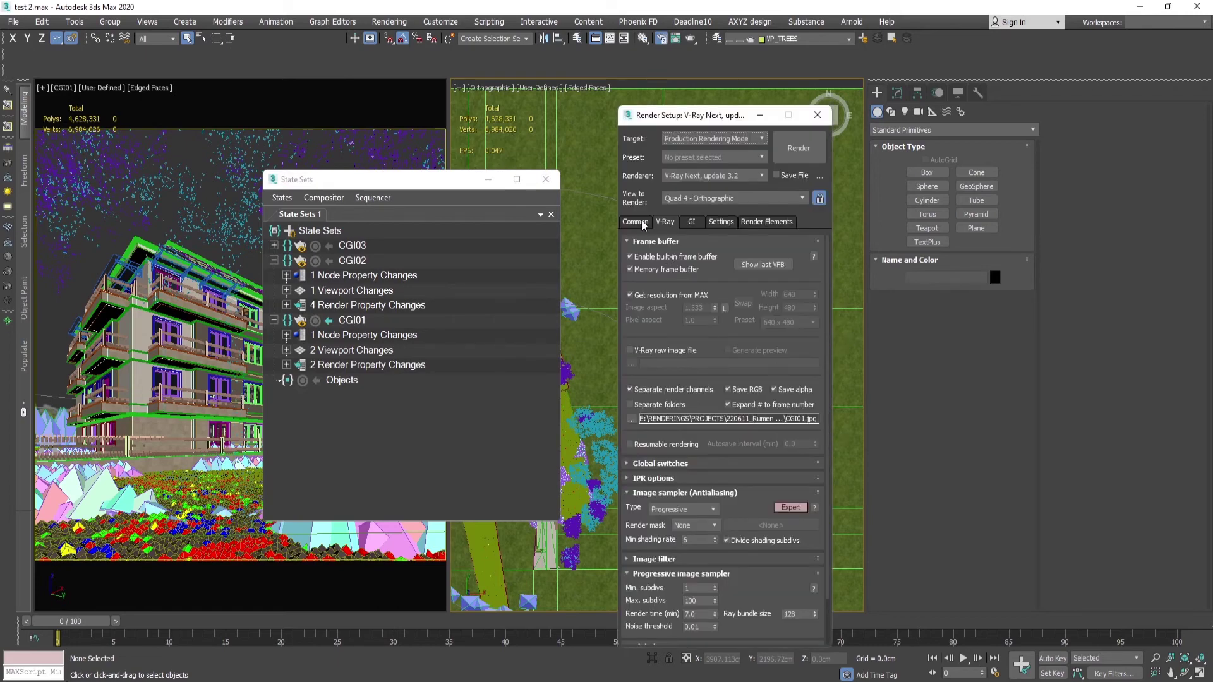
{"action": "left_click", "coordinate": [643, 221]}
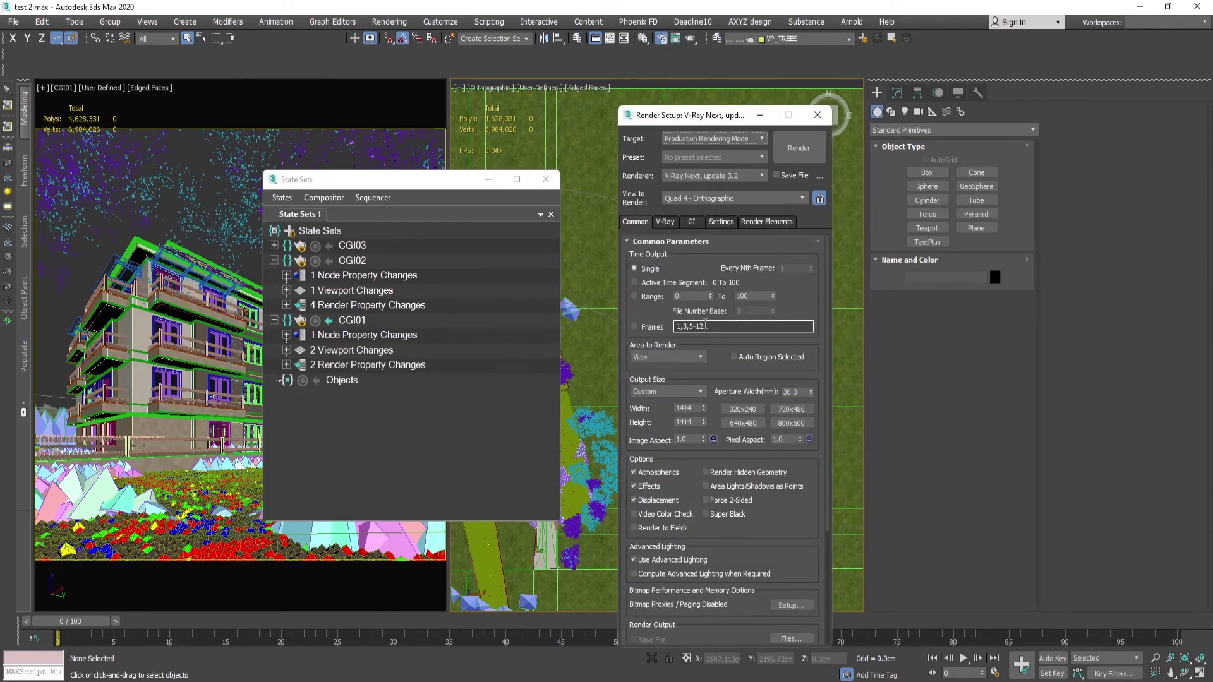
{"action": "left_click", "coordinate": [332, 260]}
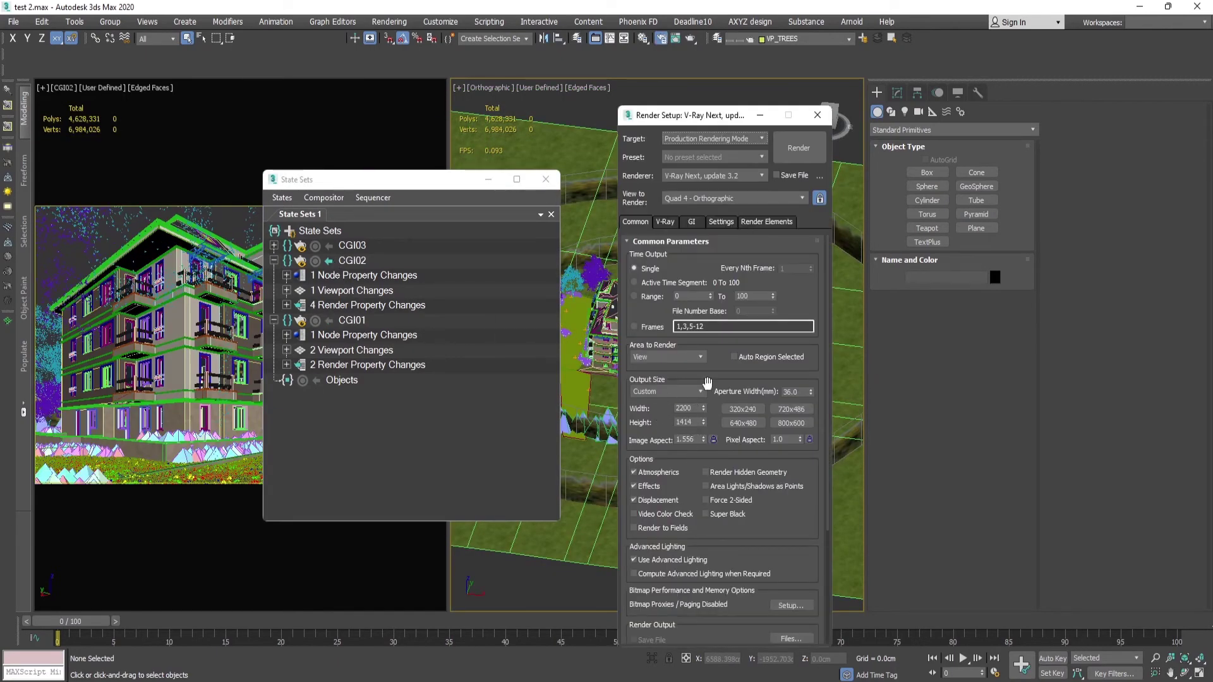
{"action": "left_click", "coordinate": [666, 223]}
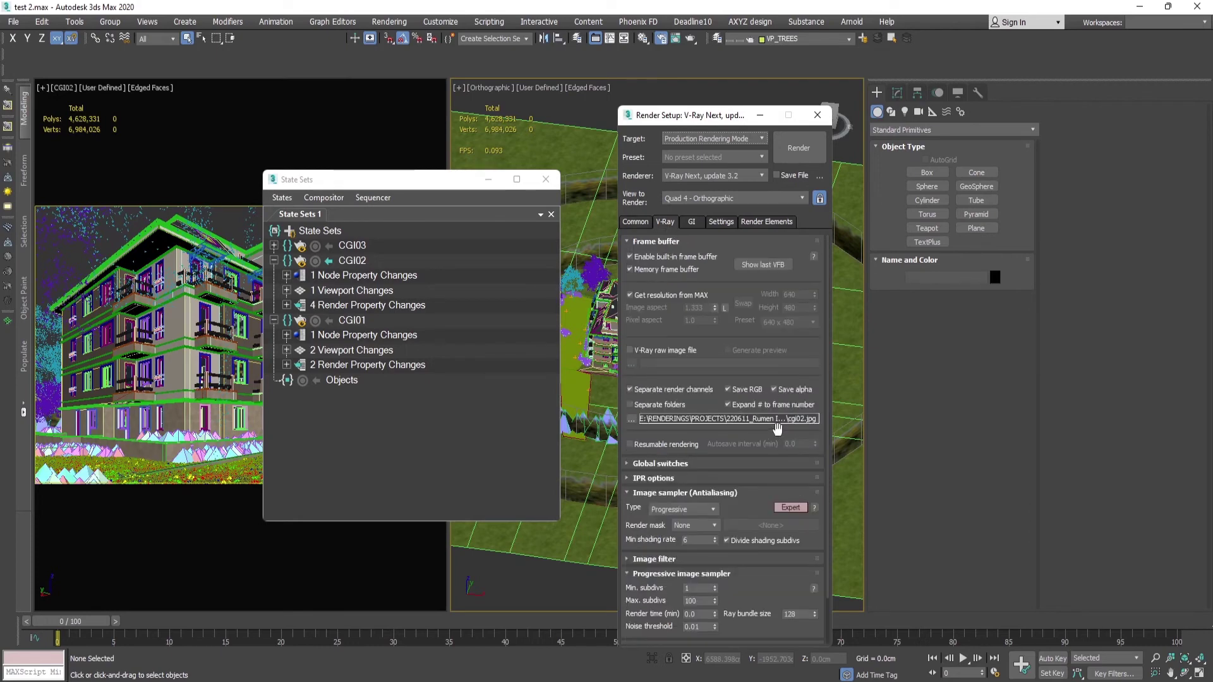
{"action": "left_click", "coordinate": [691, 223]}
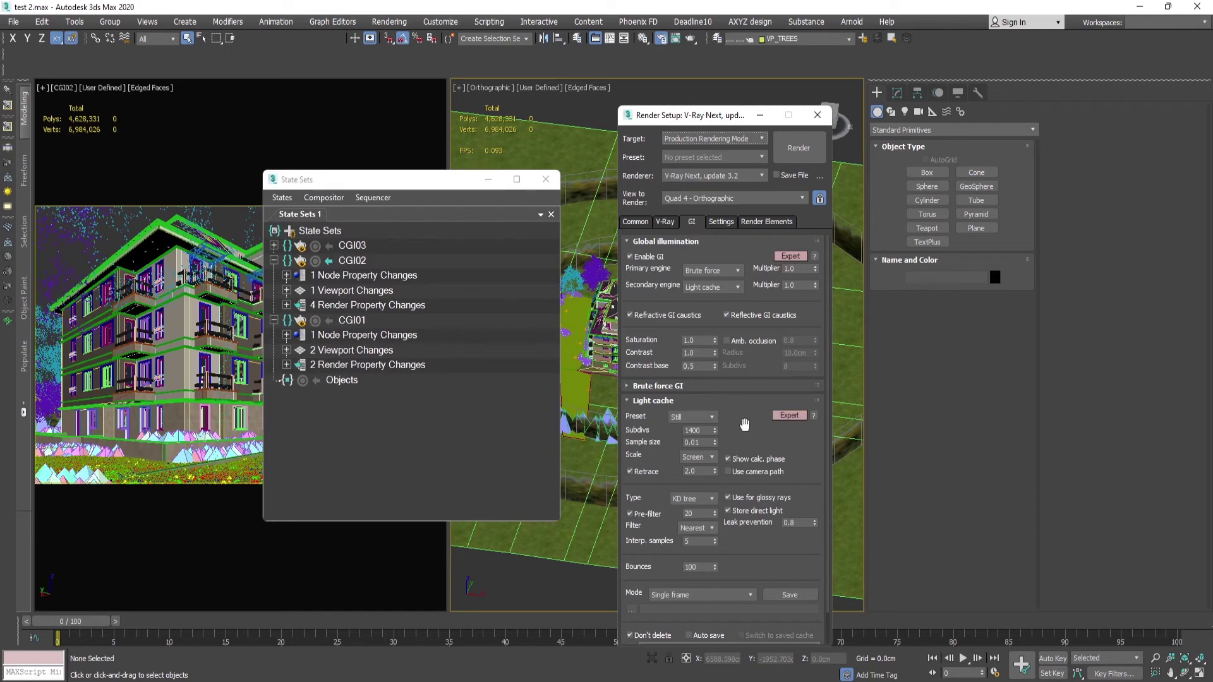
{"action": "left_click", "coordinate": [316, 262]}
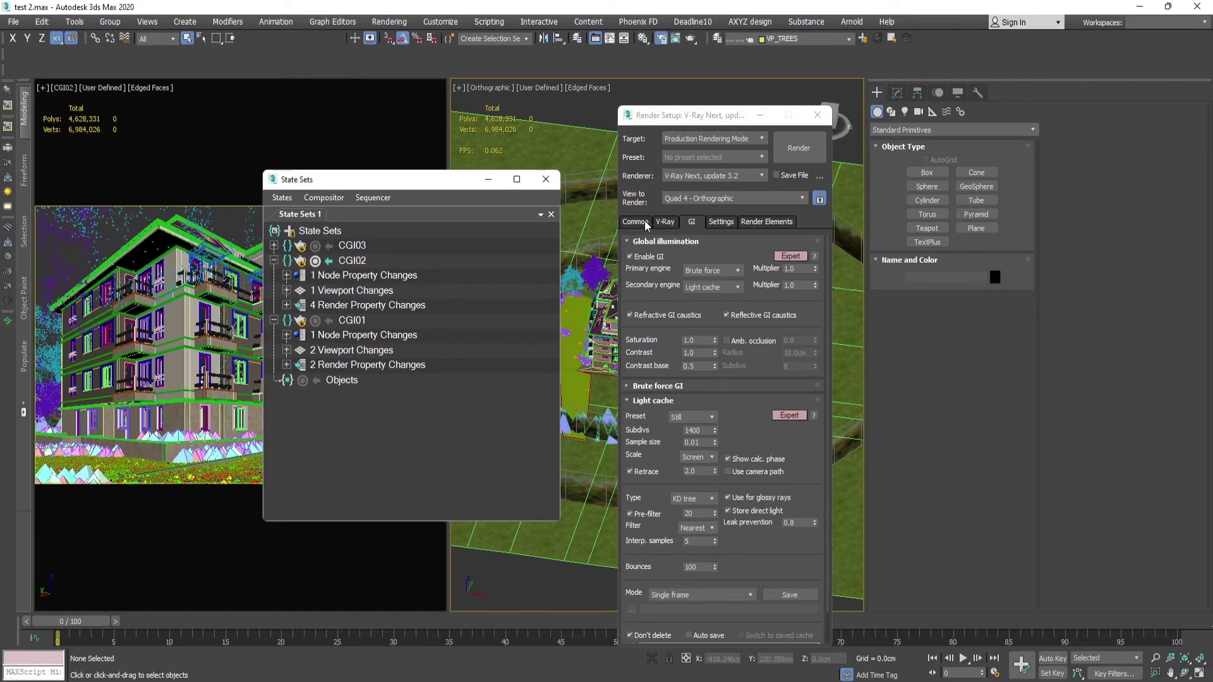
Switch the V-Ray image sampler to Bucket with max subdivs 12
{"action": "left_click", "coordinate": [663, 221]}
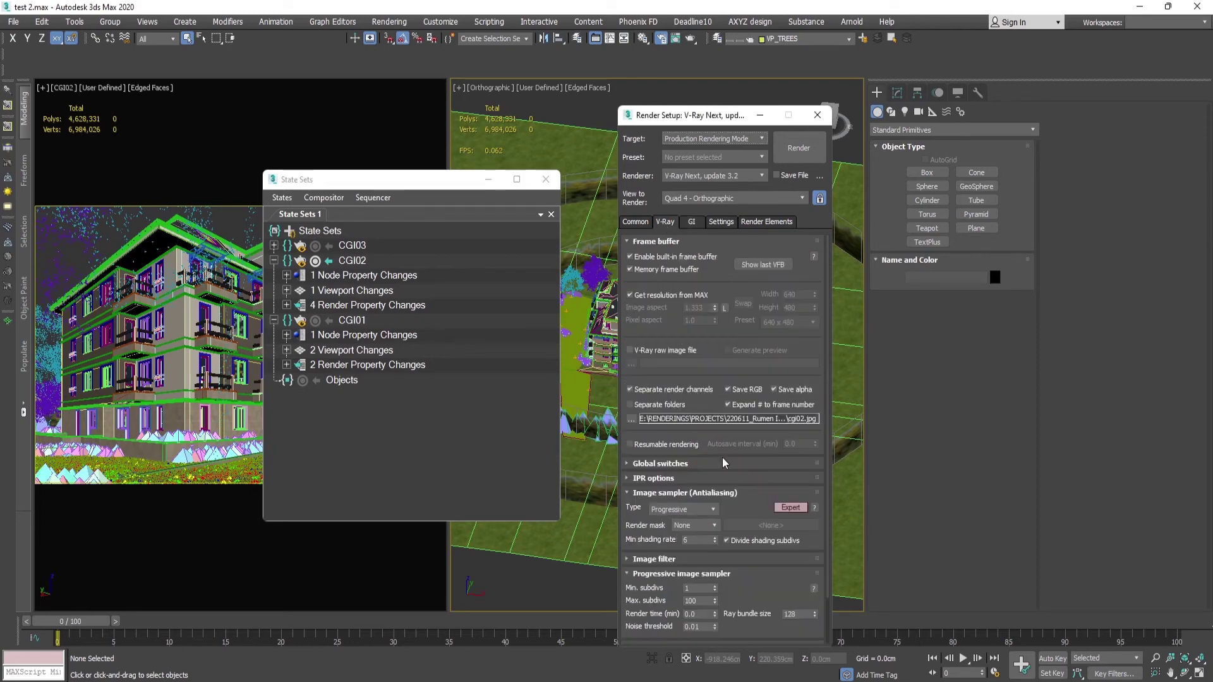
{"action": "left_click", "coordinate": [695, 505]}
{"action": "left_click", "coordinate": [685, 520]}
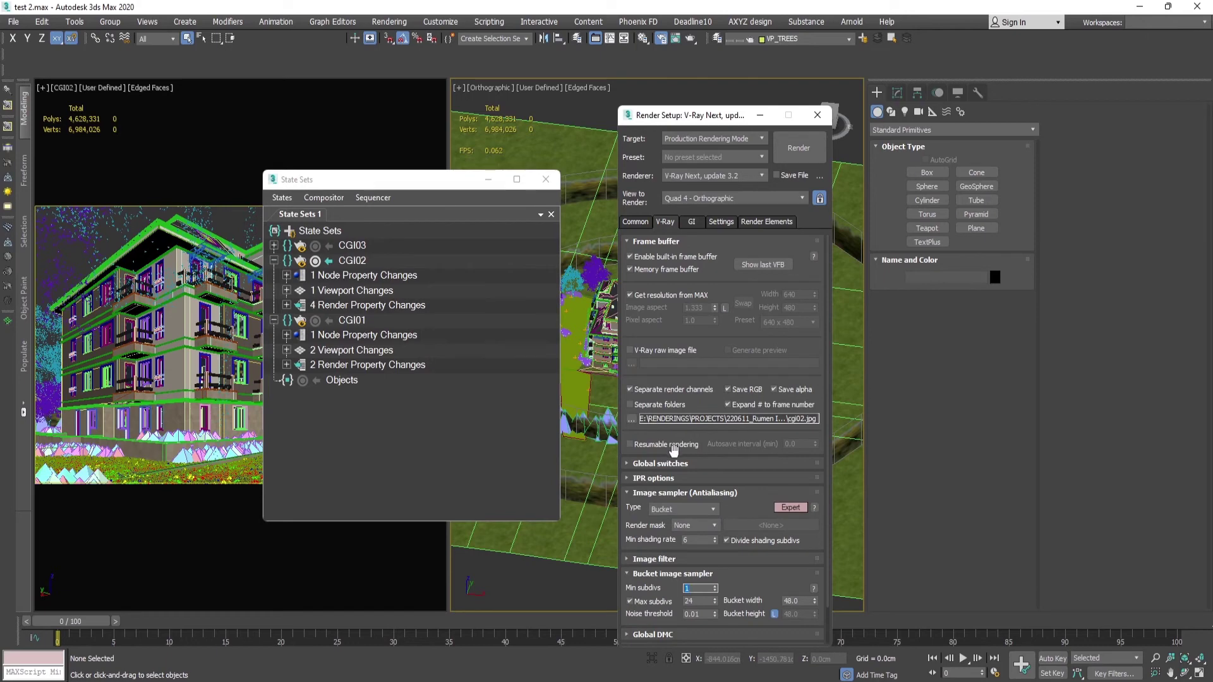
{"action": "left_click", "coordinate": [700, 601]}
{"action": "type", "text": "12"}
{"action": "key", "text": "Return"}
Stop recording CGI02, review its changes, and reopen Render Setup with CGI02, then CGI03, active
{"action": "left_click", "coordinate": [454, 294]}
{"action": "left_click", "coordinate": [287, 305]}
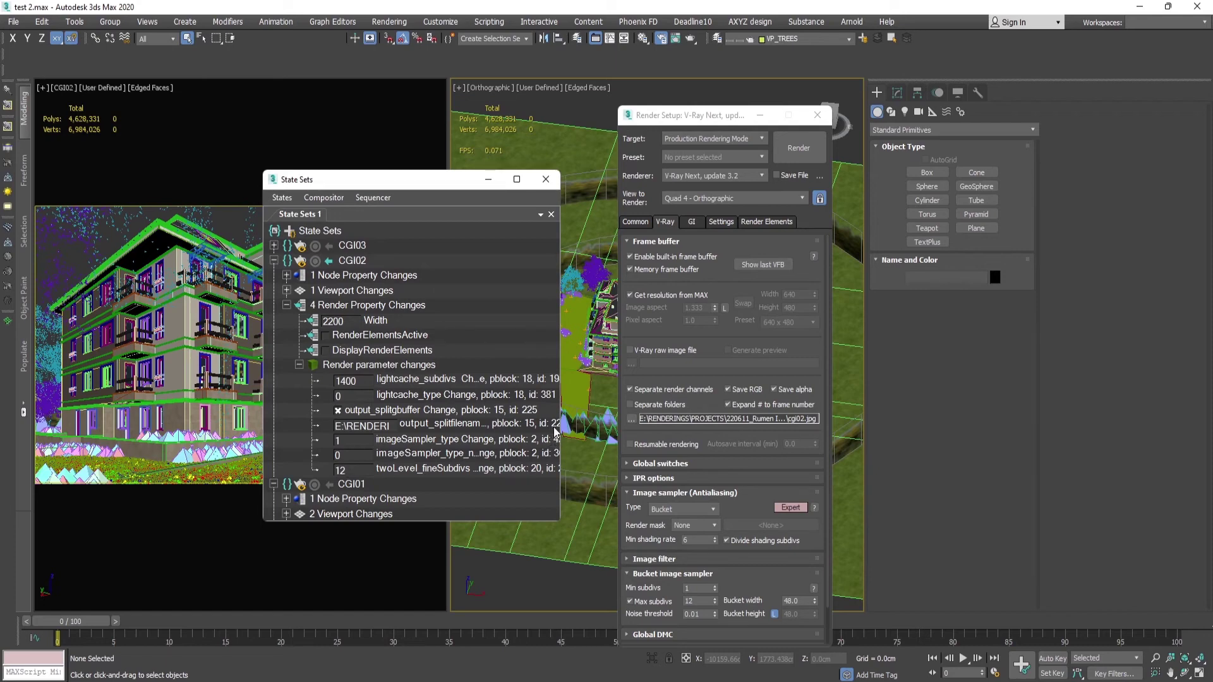
{"action": "left_click_drag", "start_coordinate": [556, 431], "coordinate": [602, 436]}
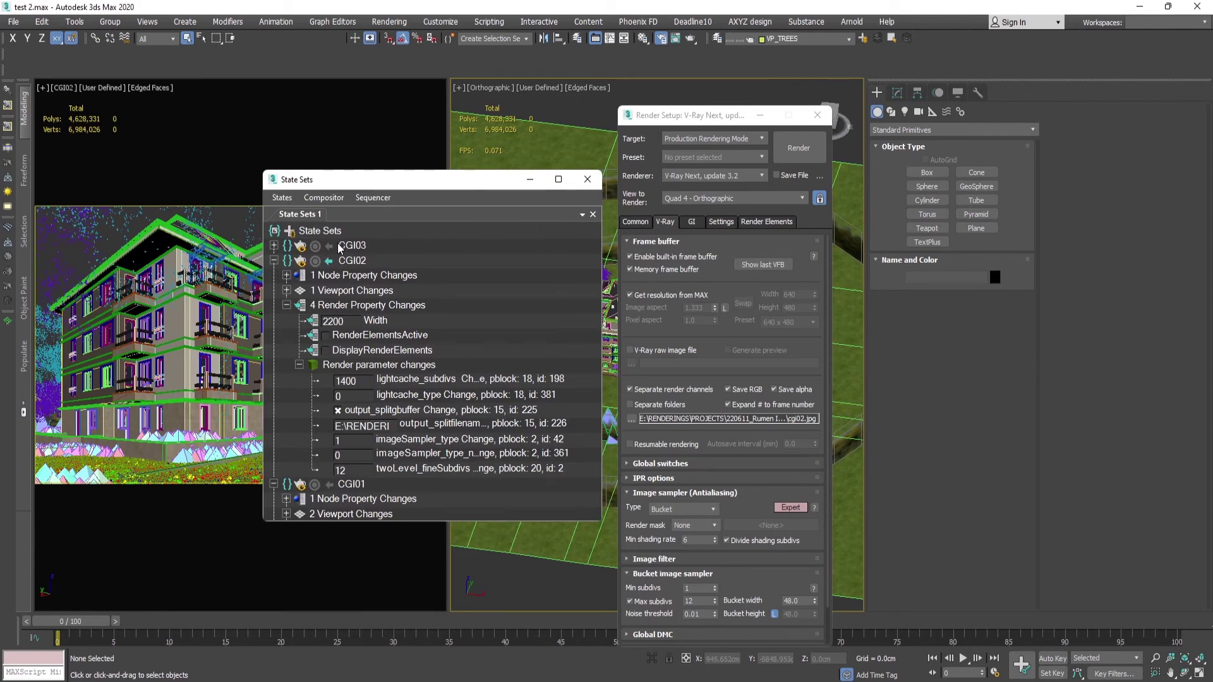
{"action": "left_click", "coordinate": [330, 262]}
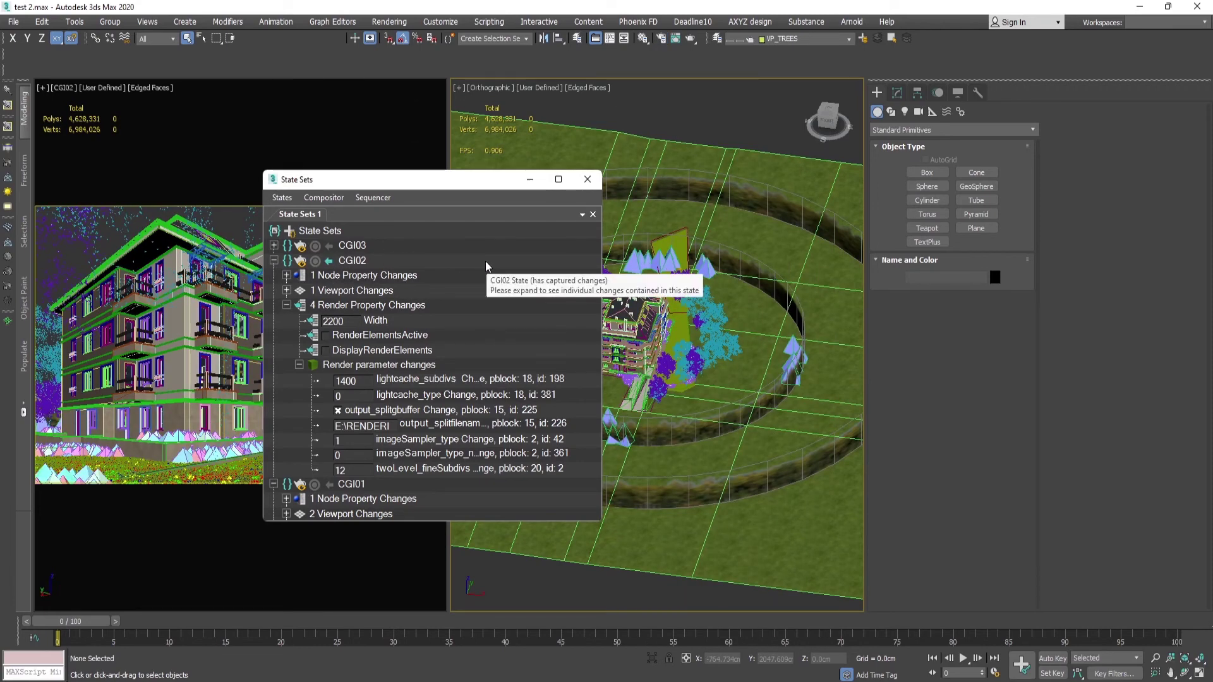
{"action": "key", "text": "F10"}
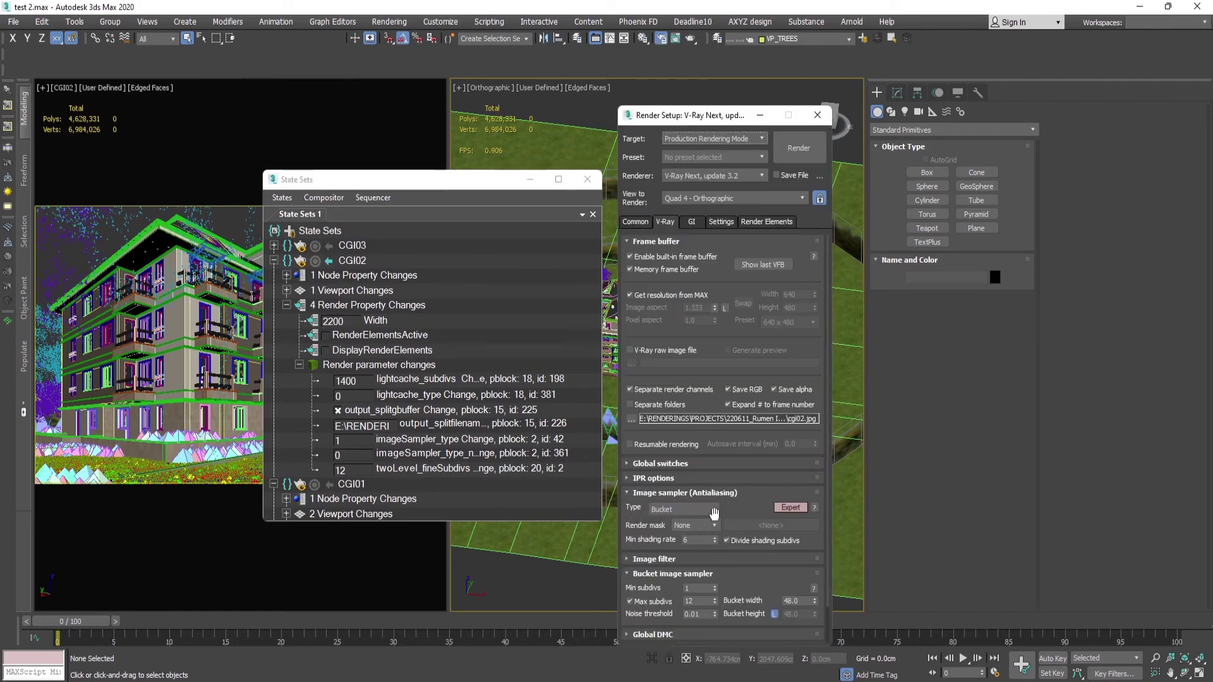
{"action": "left_click", "coordinate": [328, 247]}
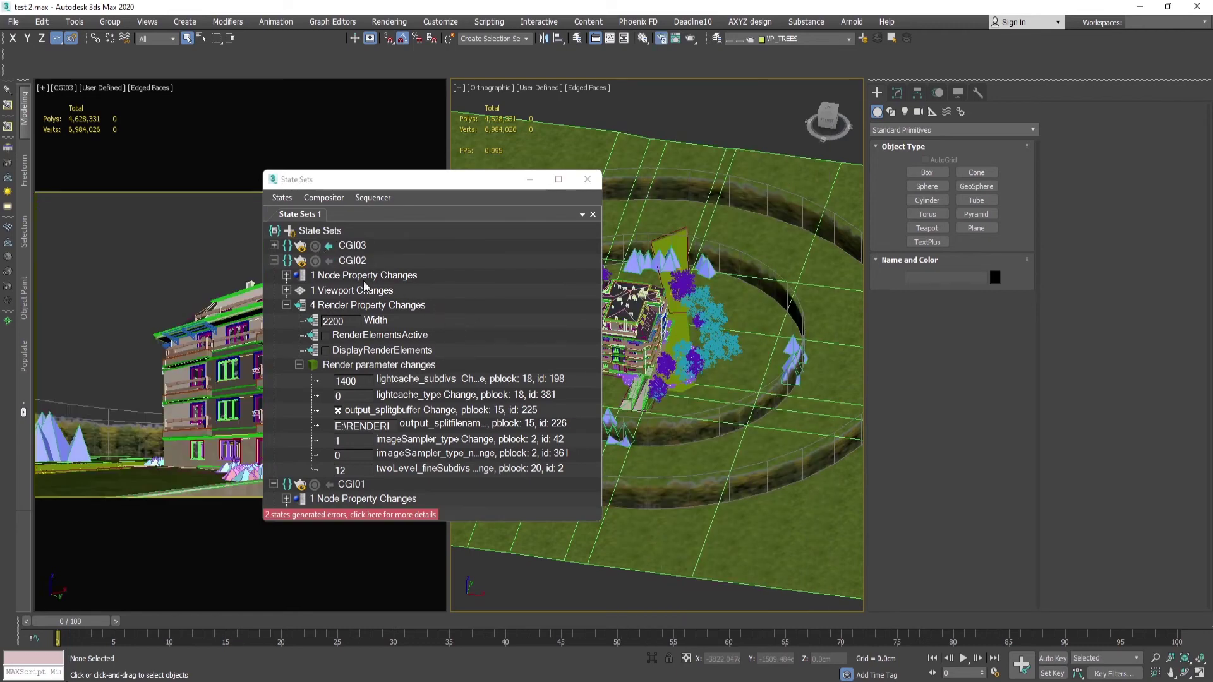
Set CGI03's renderer to V-Ray GPU Next
{"action": "left_click", "coordinate": [325, 250]}
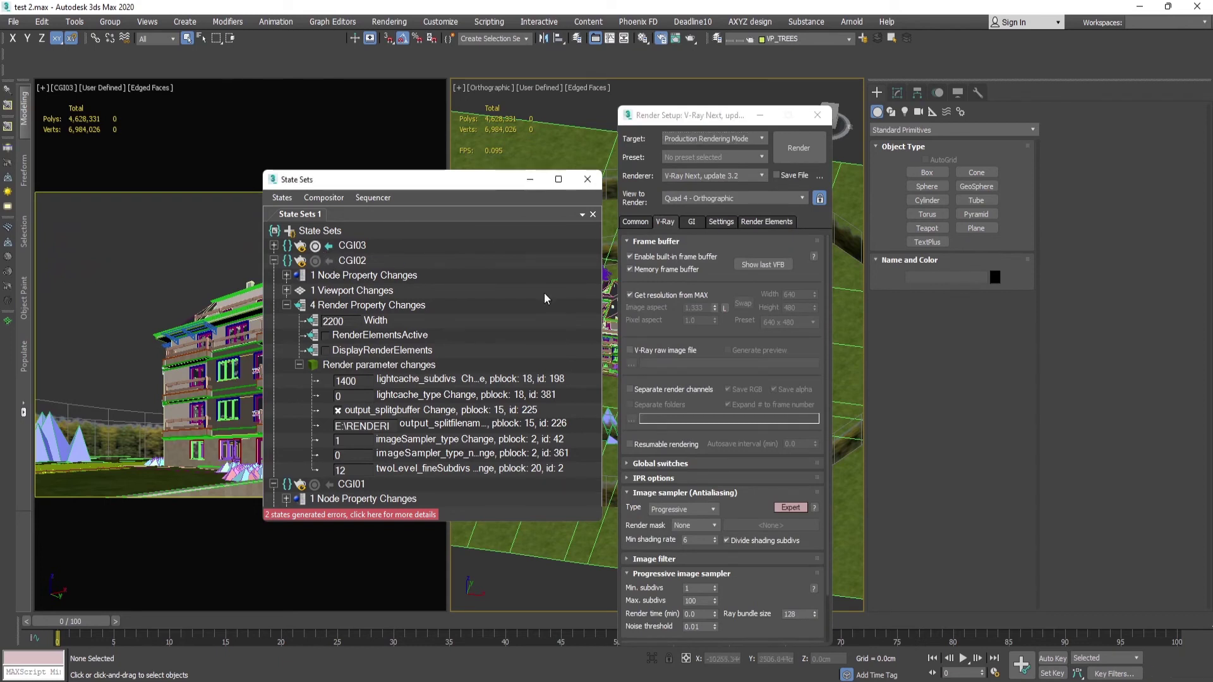
{"action": "left_click", "coordinate": [730, 179]}
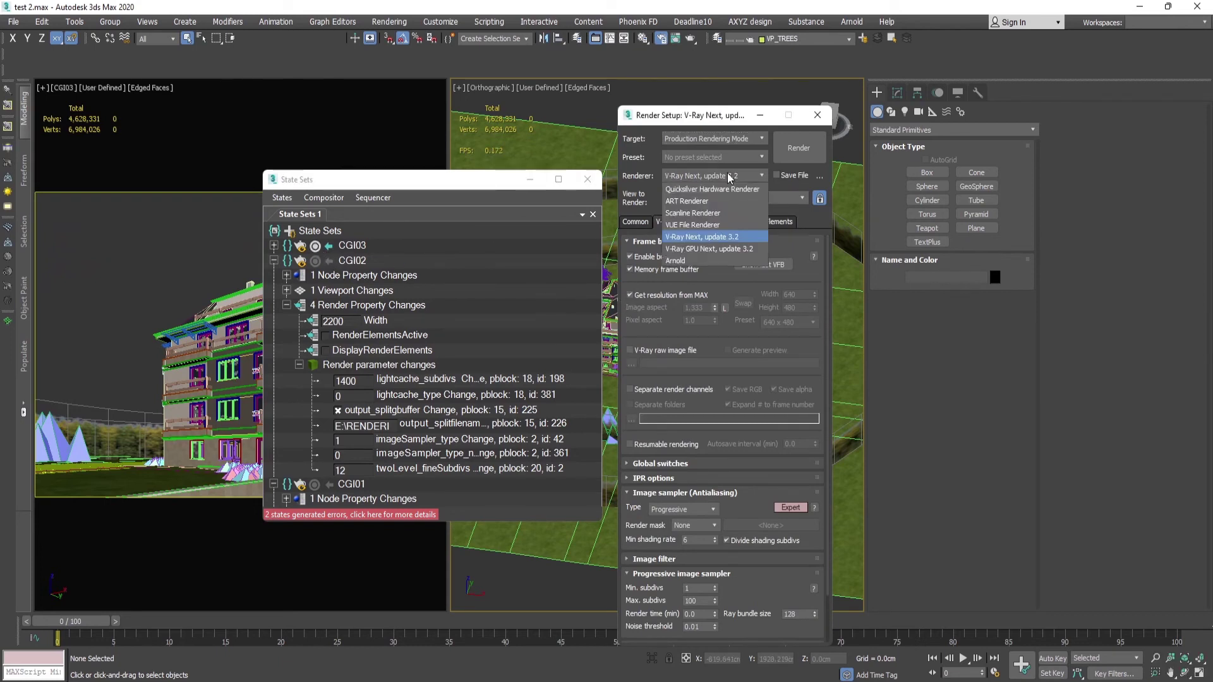
{"action": "left_click", "coordinate": [718, 248]}
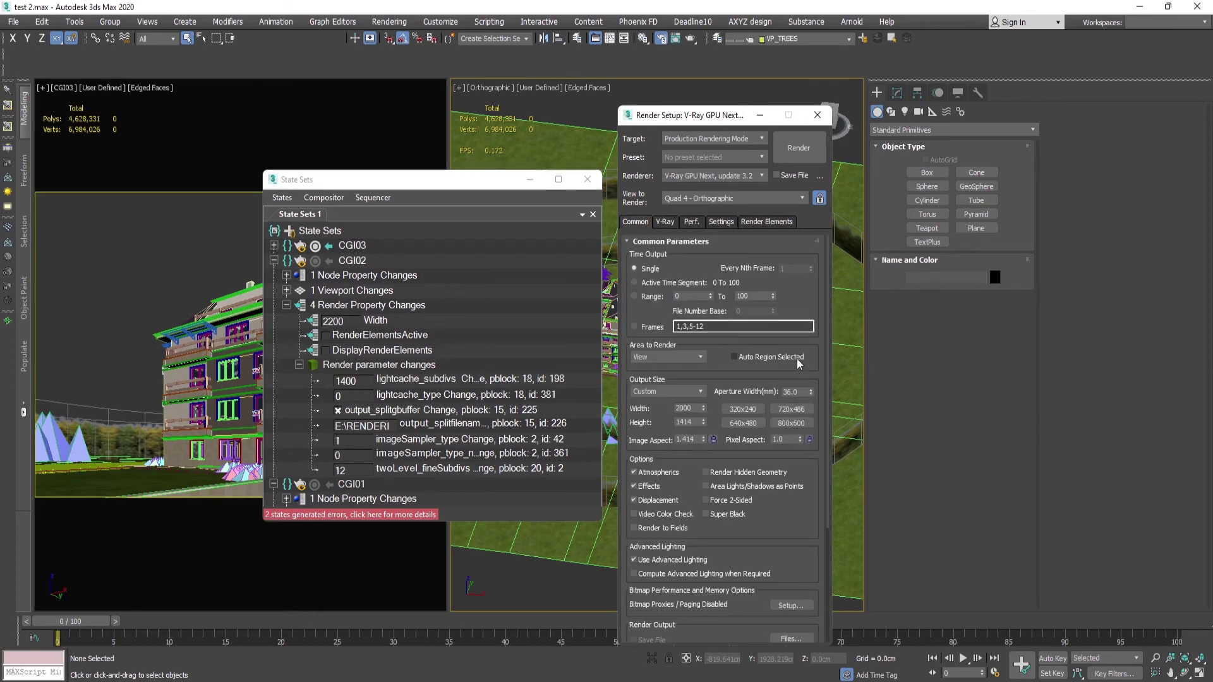
{"action": "left_click", "coordinate": [665, 222]}
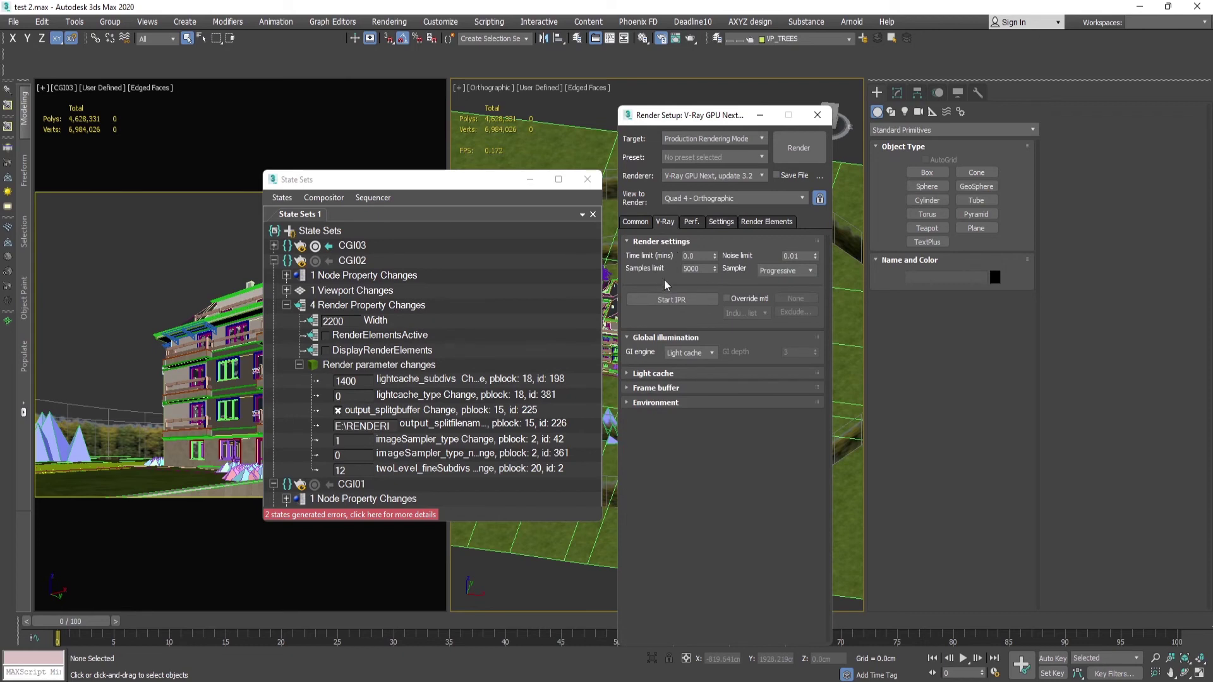
{"action": "left_click", "coordinate": [625, 222]}
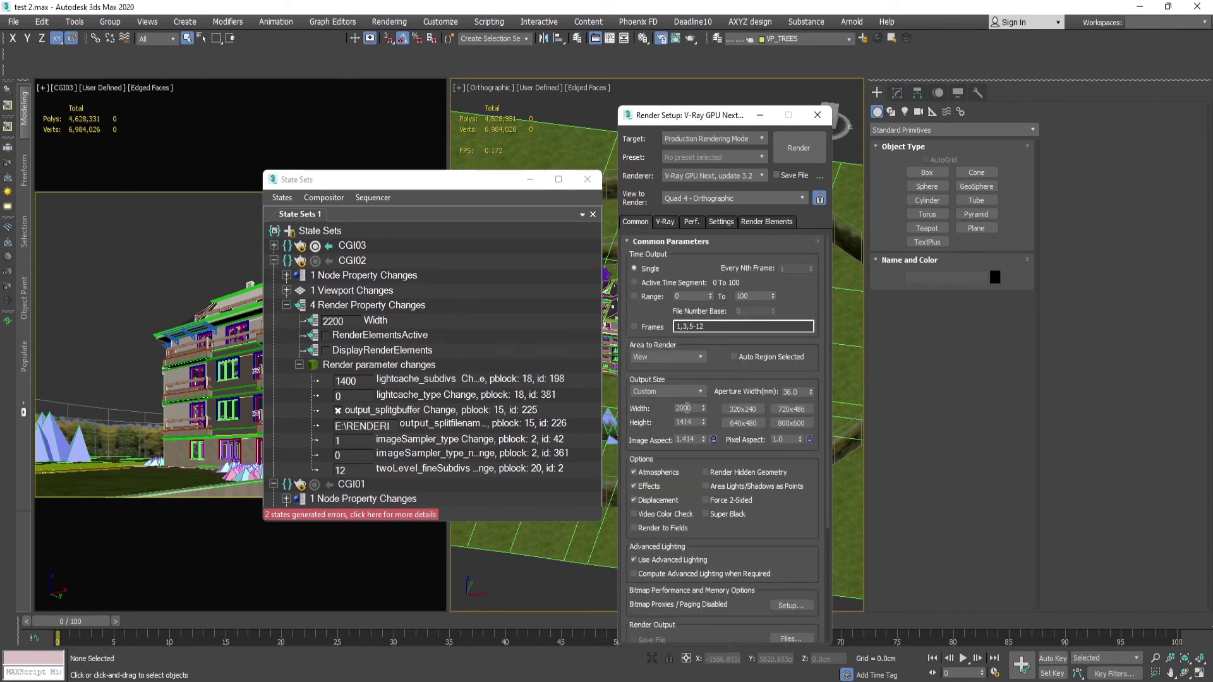
Set the output width to 1414 and expand CGI03's recorded changes
{"action": "left_click", "coordinate": [684, 408]}
{"action": "type", "text": "1414"}
{"action": "key", "text": "Return"}
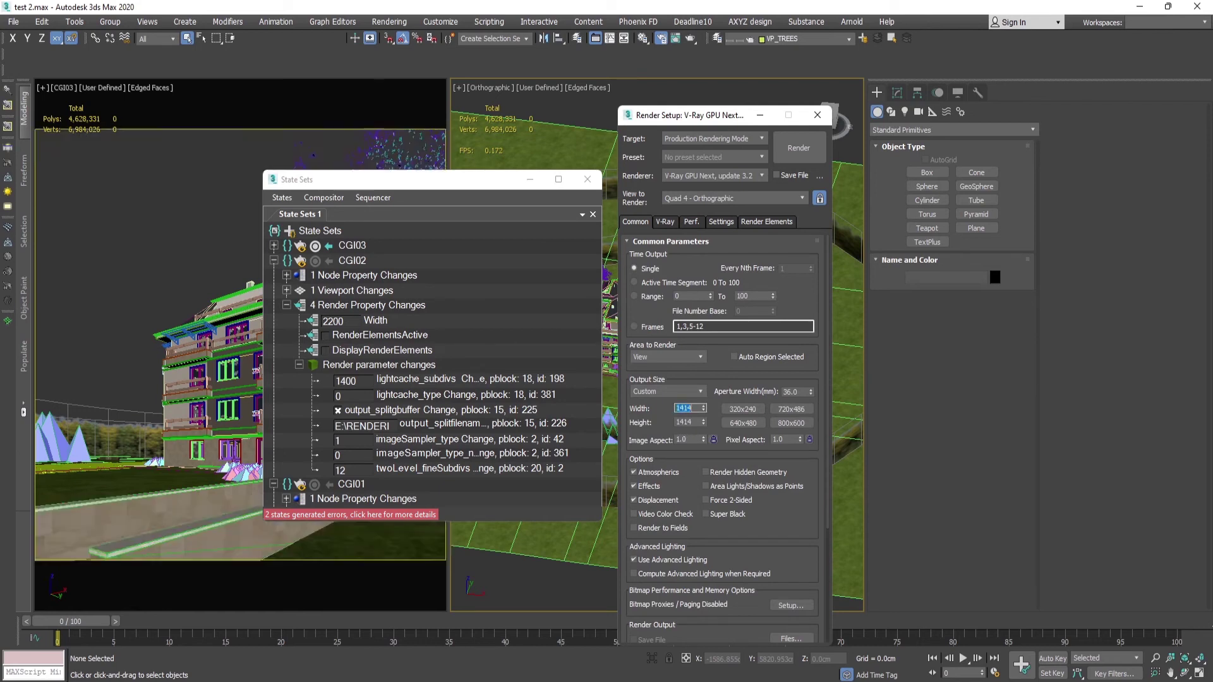
{"action": "left_click", "coordinate": [320, 252]}
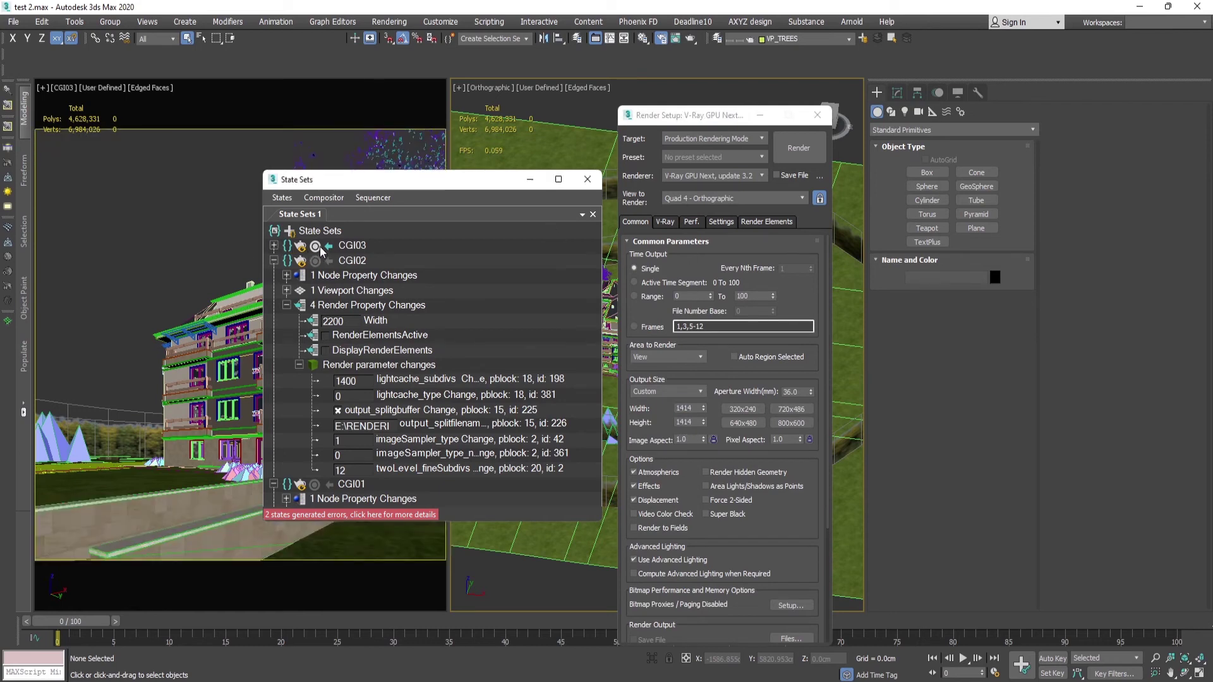
{"action": "left_click", "coordinate": [273, 245]}
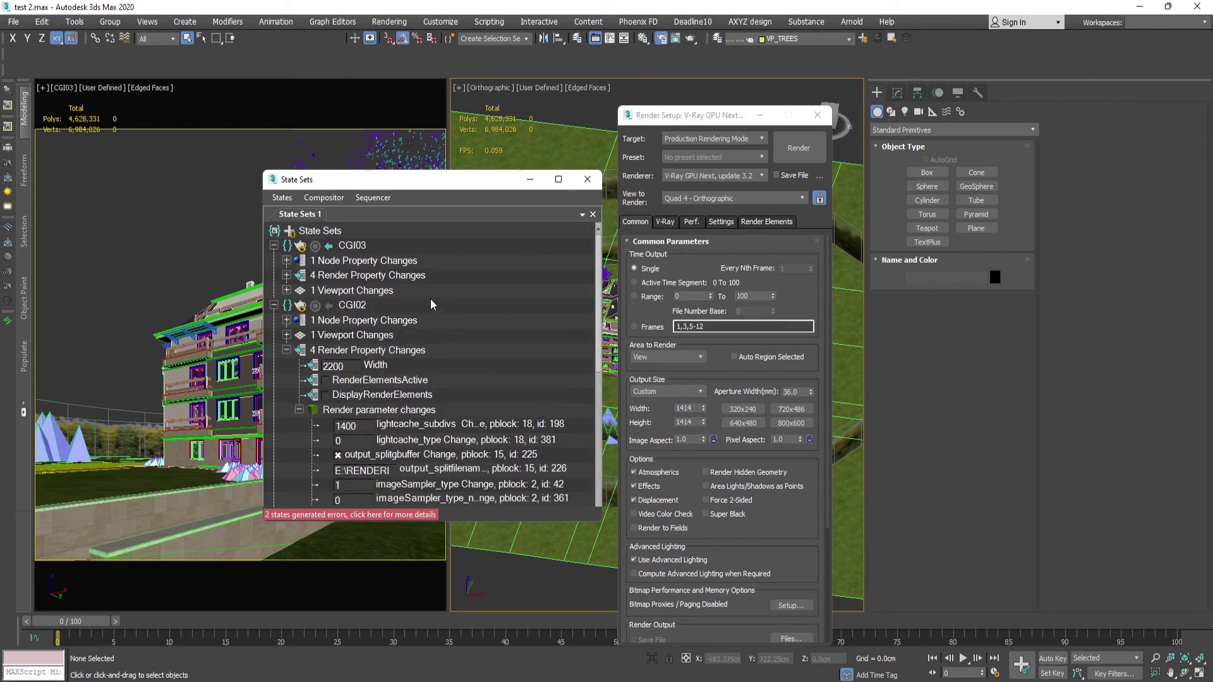
Review CGI03's four render property changes, then collapse the CGI03 and CGI02 lists
{"action": "left_click", "coordinate": [286, 276]}
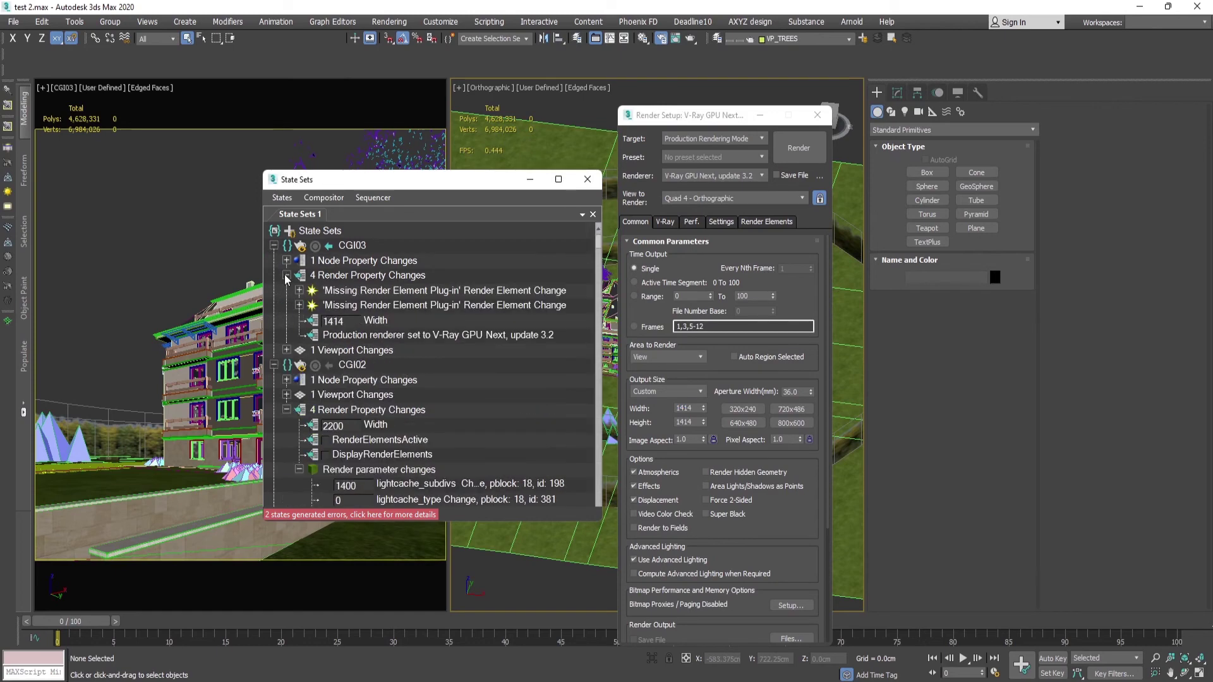
{"action": "left_click", "coordinate": [436, 289]}
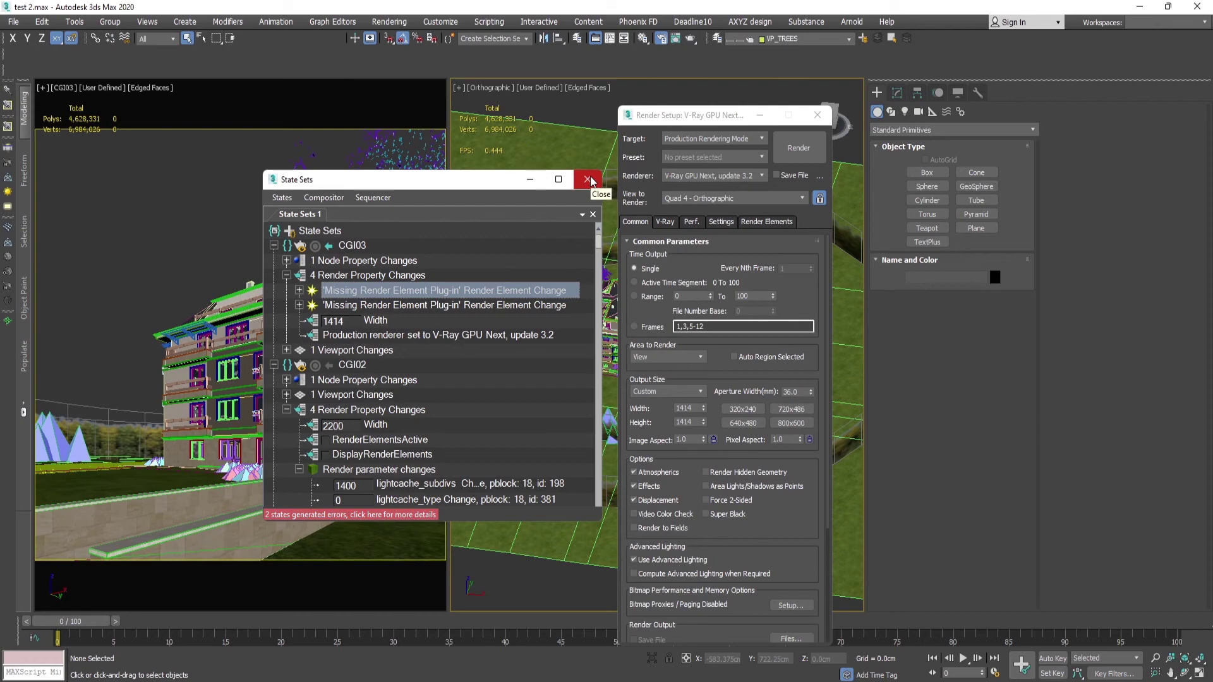
{"action": "left_click", "coordinate": [286, 276]}
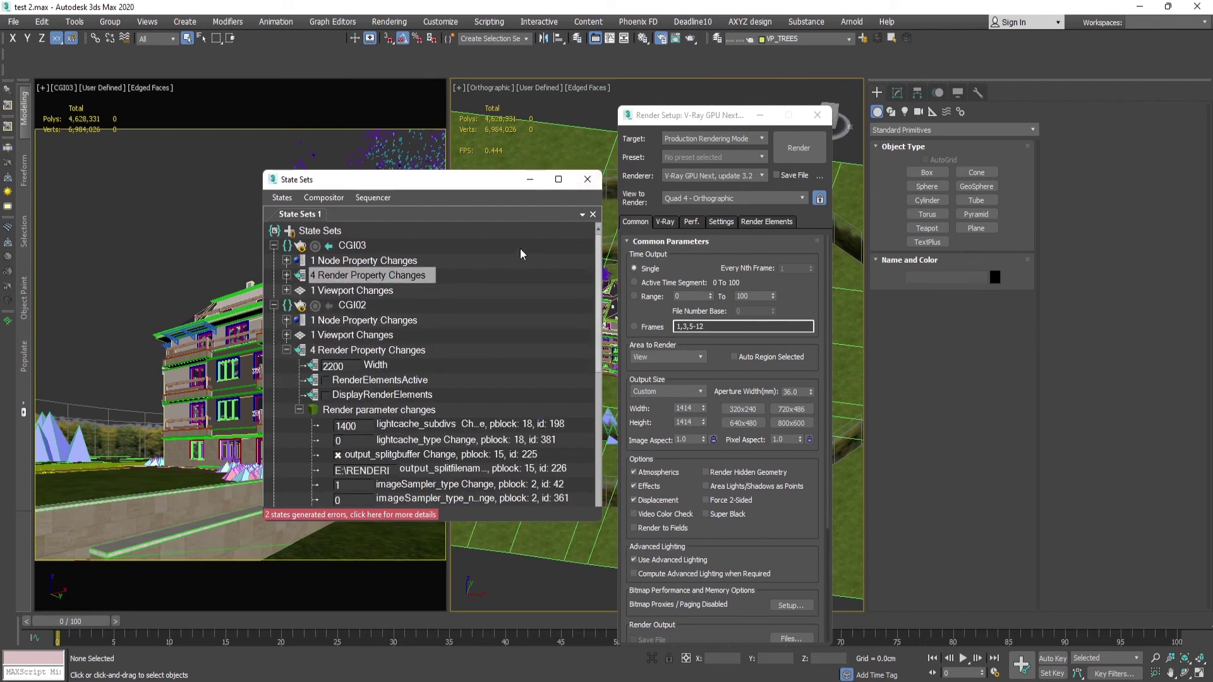
{"action": "left_click", "coordinate": [286, 350]}
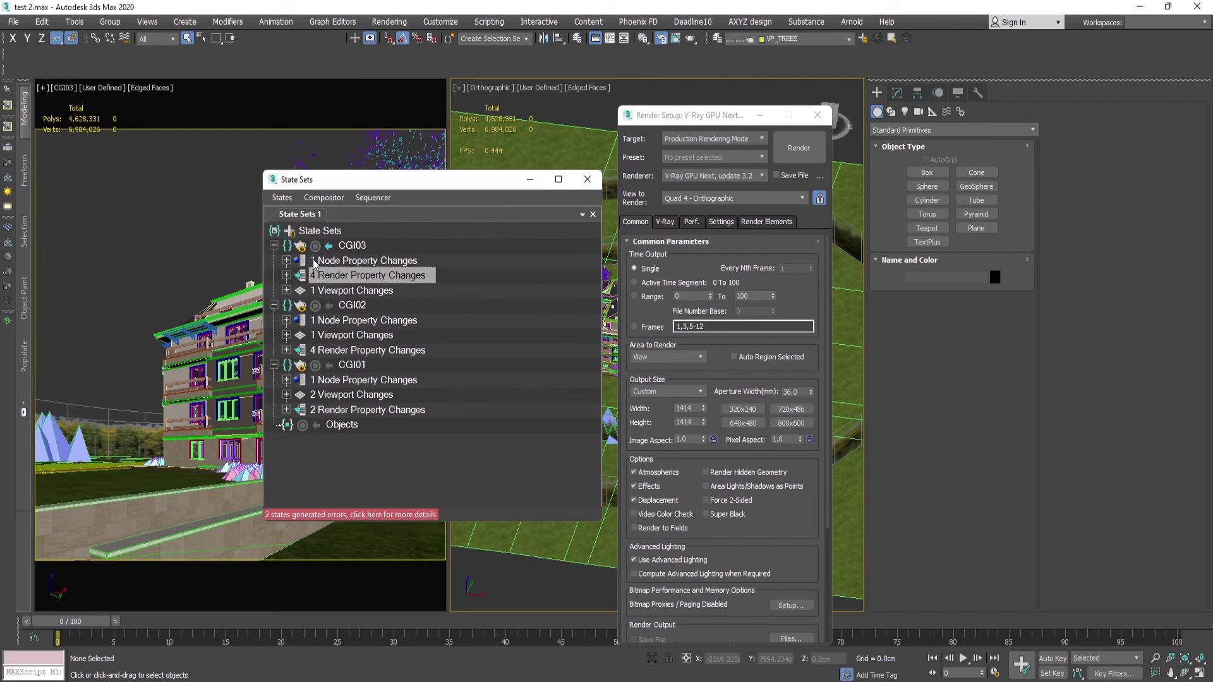
Close State Sets and switch the left camera view to CGI01 via action search 'stat'
{"action": "left_click", "coordinate": [588, 180]}
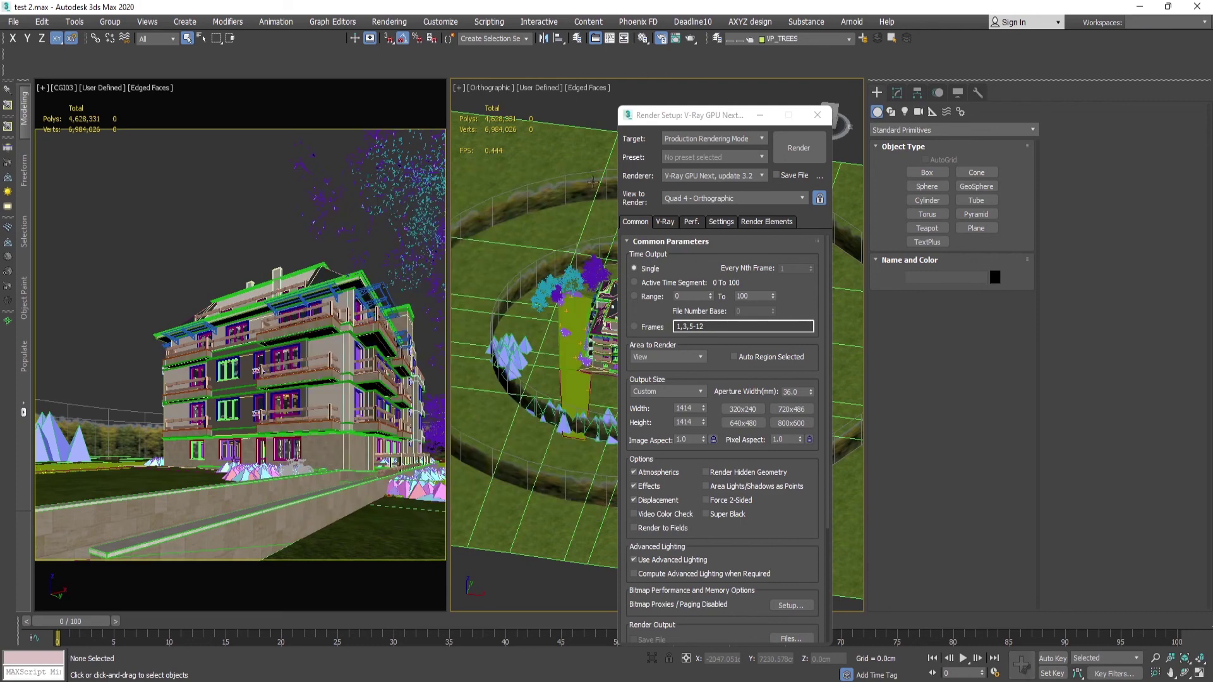
{"action": "left_click", "coordinate": [205, 252]}
{"action": "key", "text": "x"}
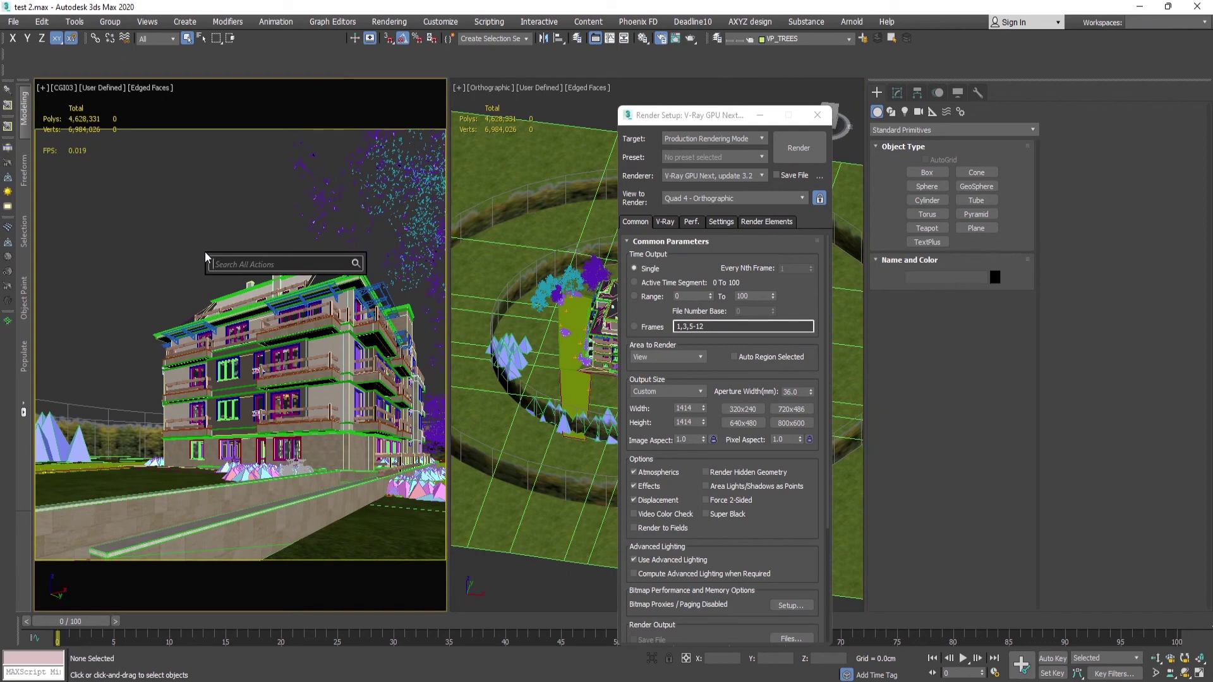
{"action": "type", "text": "stat"}
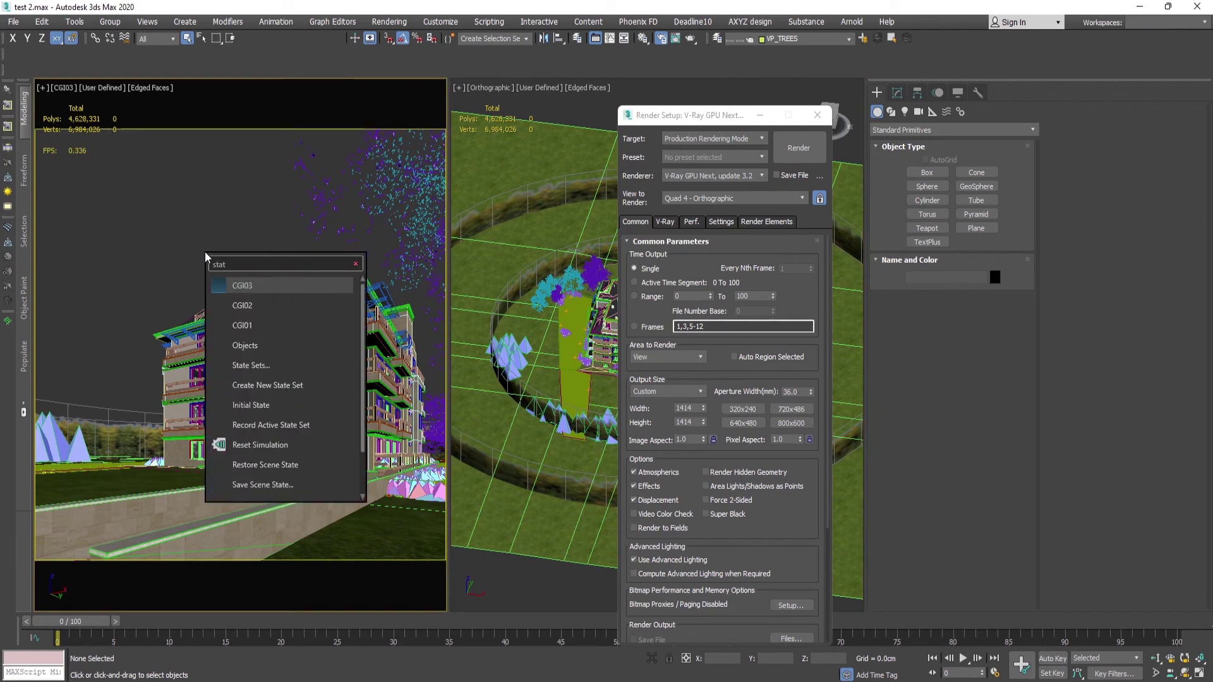
{"action": "left_click", "coordinate": [273, 326]}
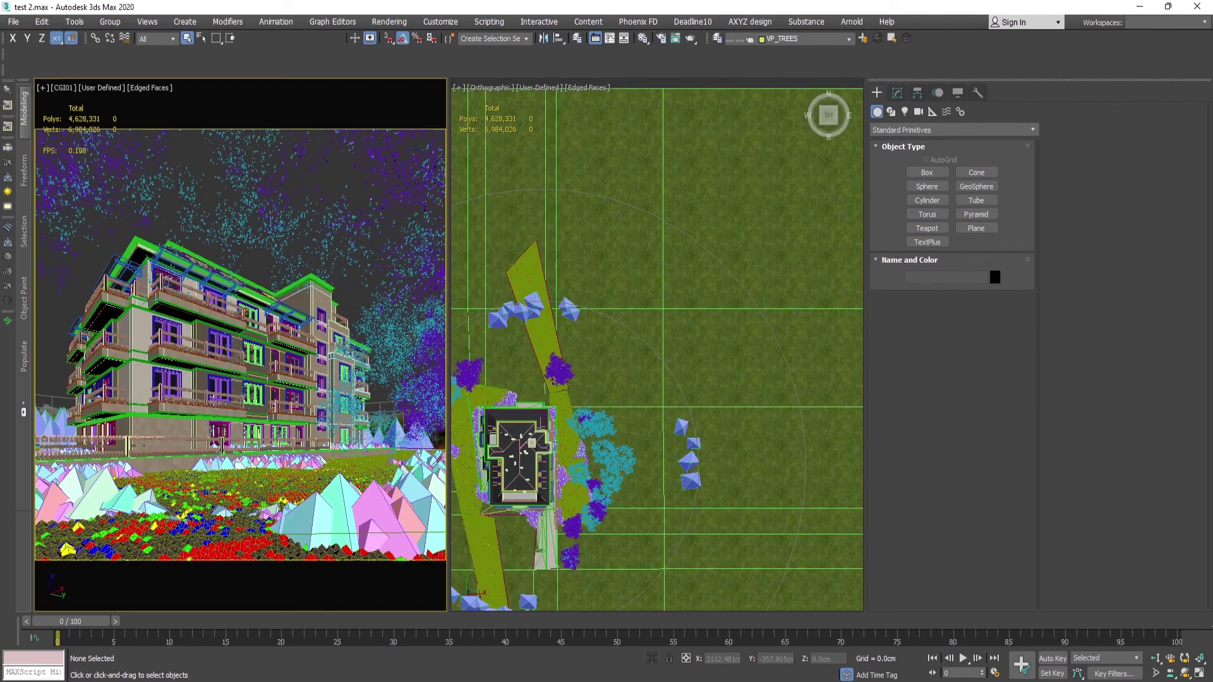
Switch to CGI02, then CGI03, through the action search
{"action": "type", "text": "xsta"}
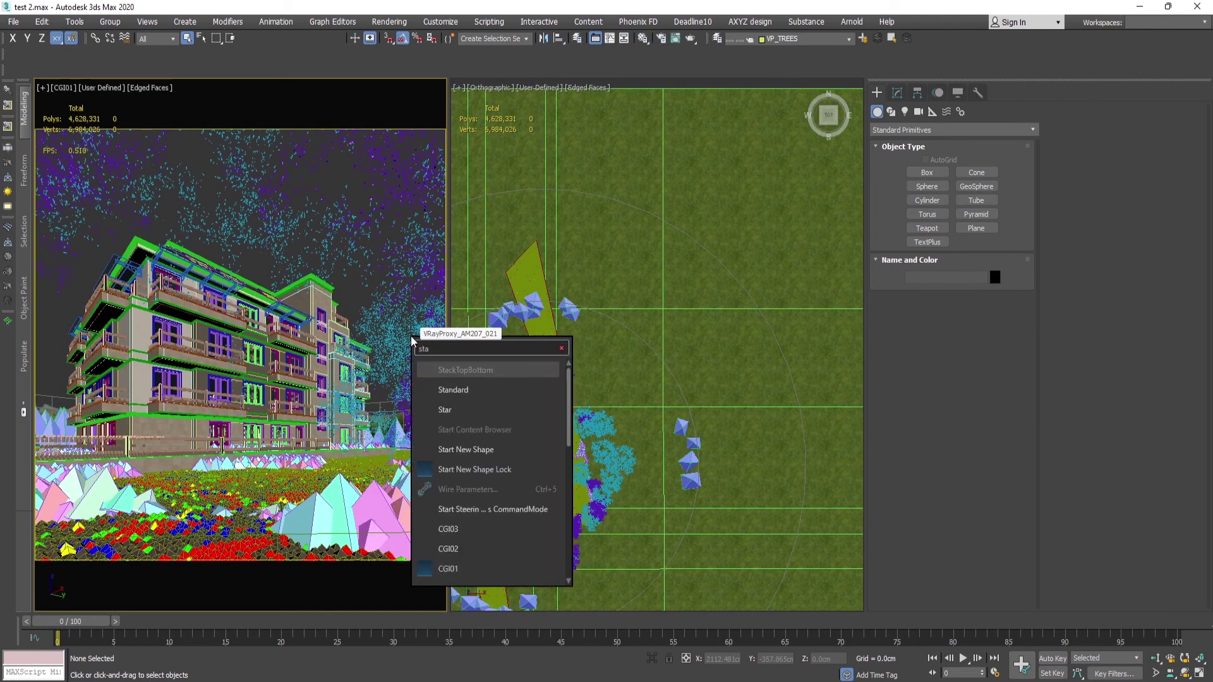
{"action": "left_click", "coordinate": [447, 549]}
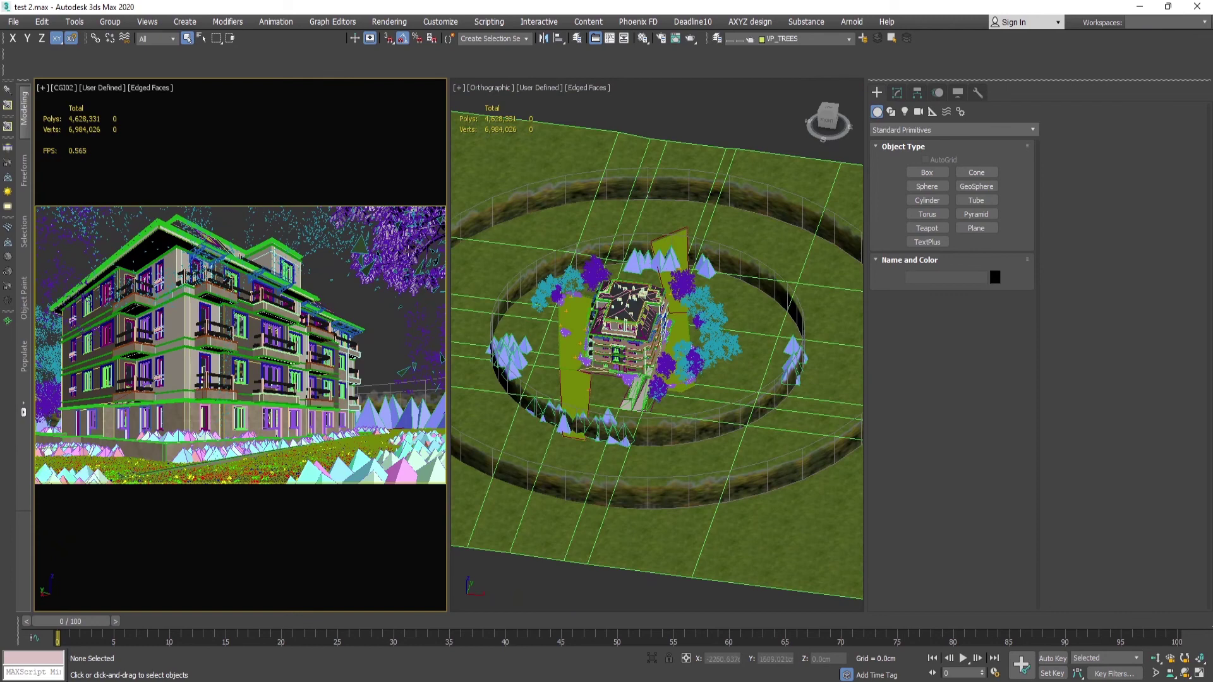
{"action": "type", "text": "xsta"}
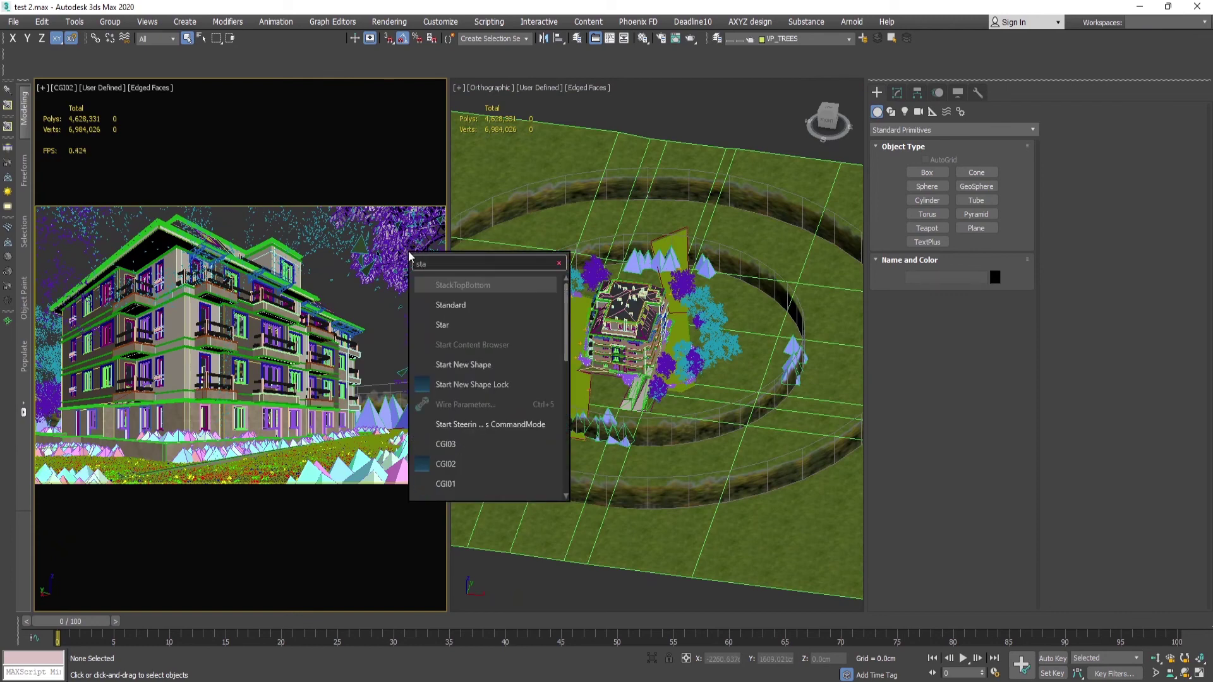
{"action": "left_click", "coordinate": [445, 444]}
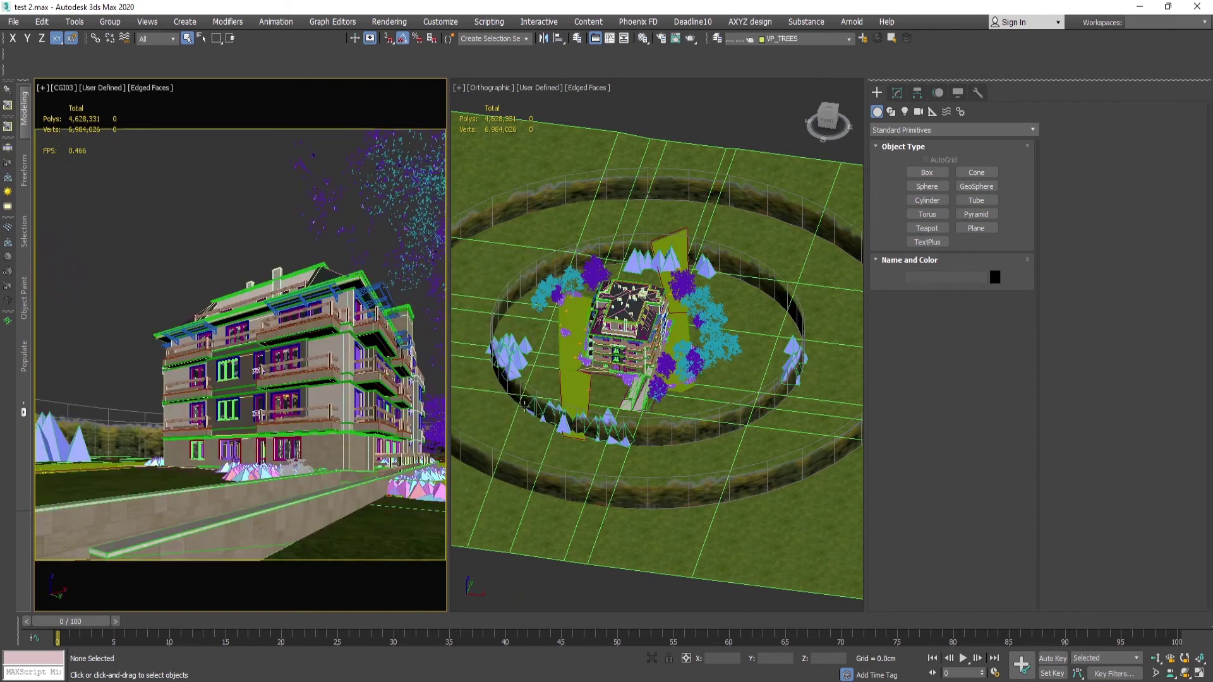